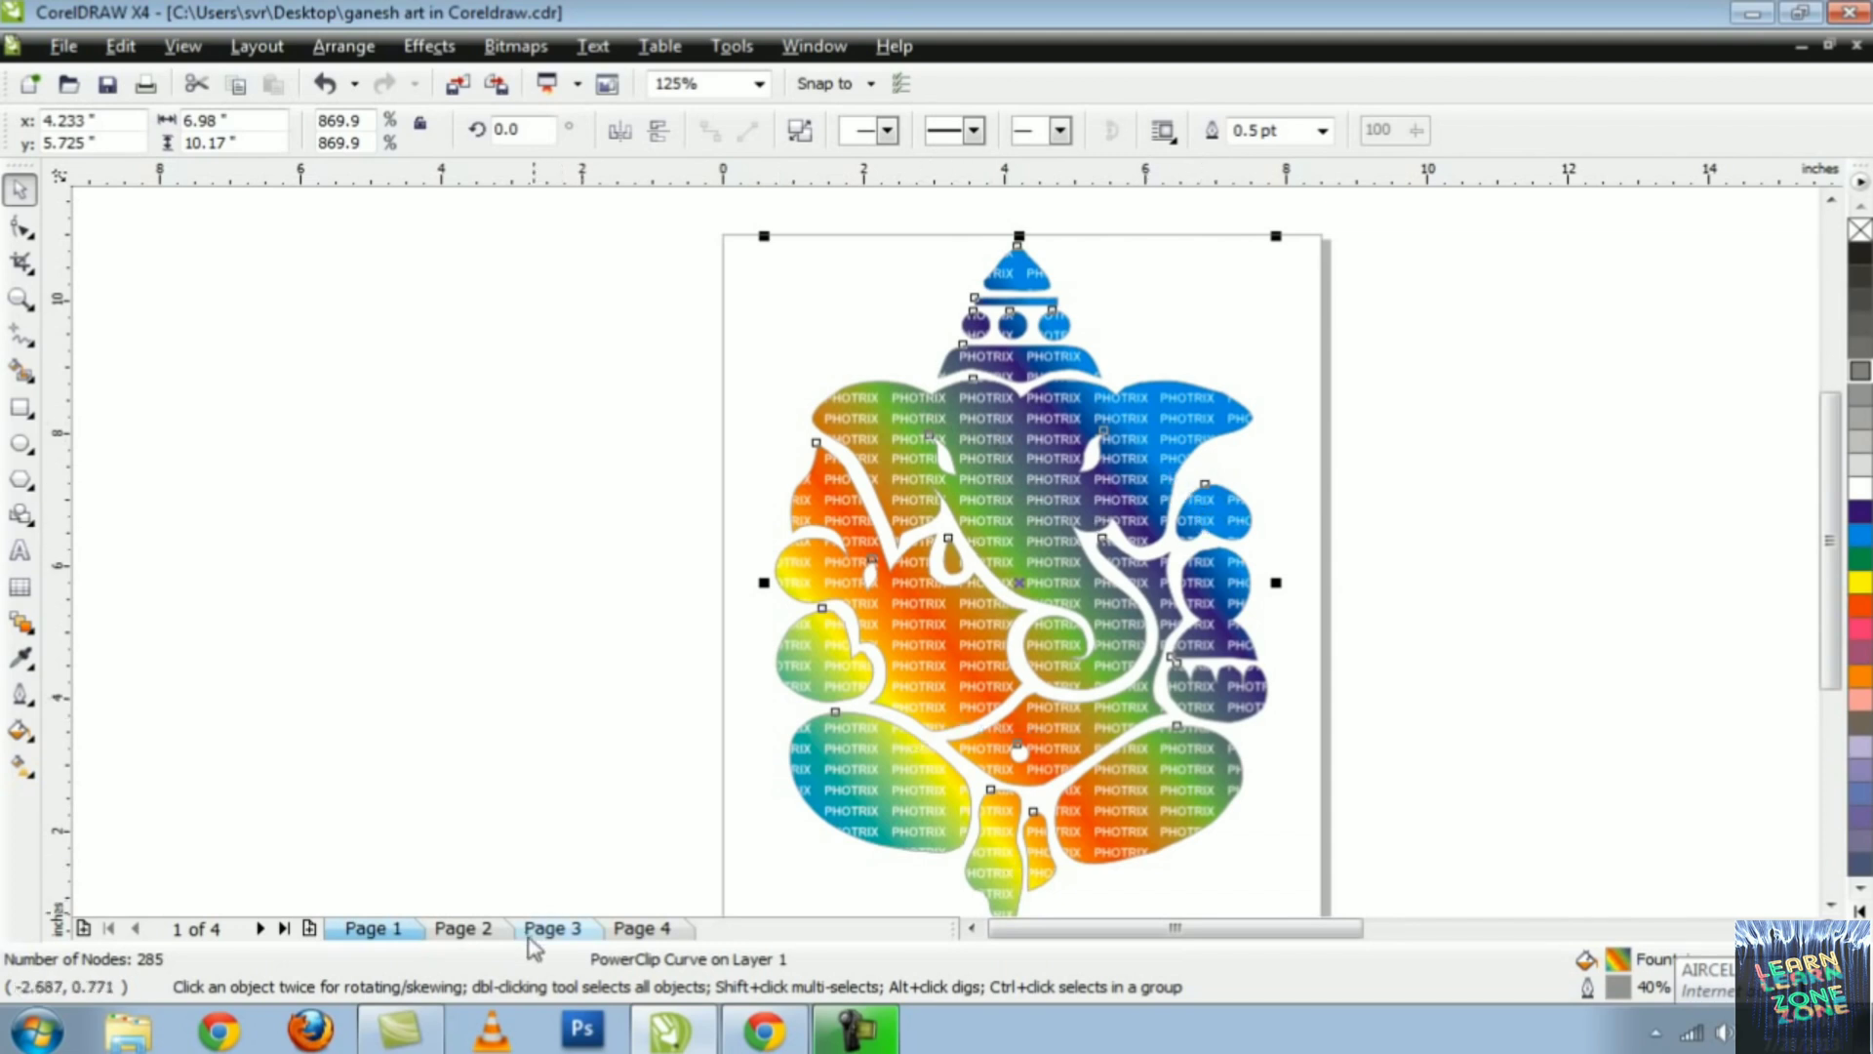
- Examine the finished Ganesha text art samples on pages 2, 3 and 1
{"action": "left_click", "coordinate": [462, 930]}
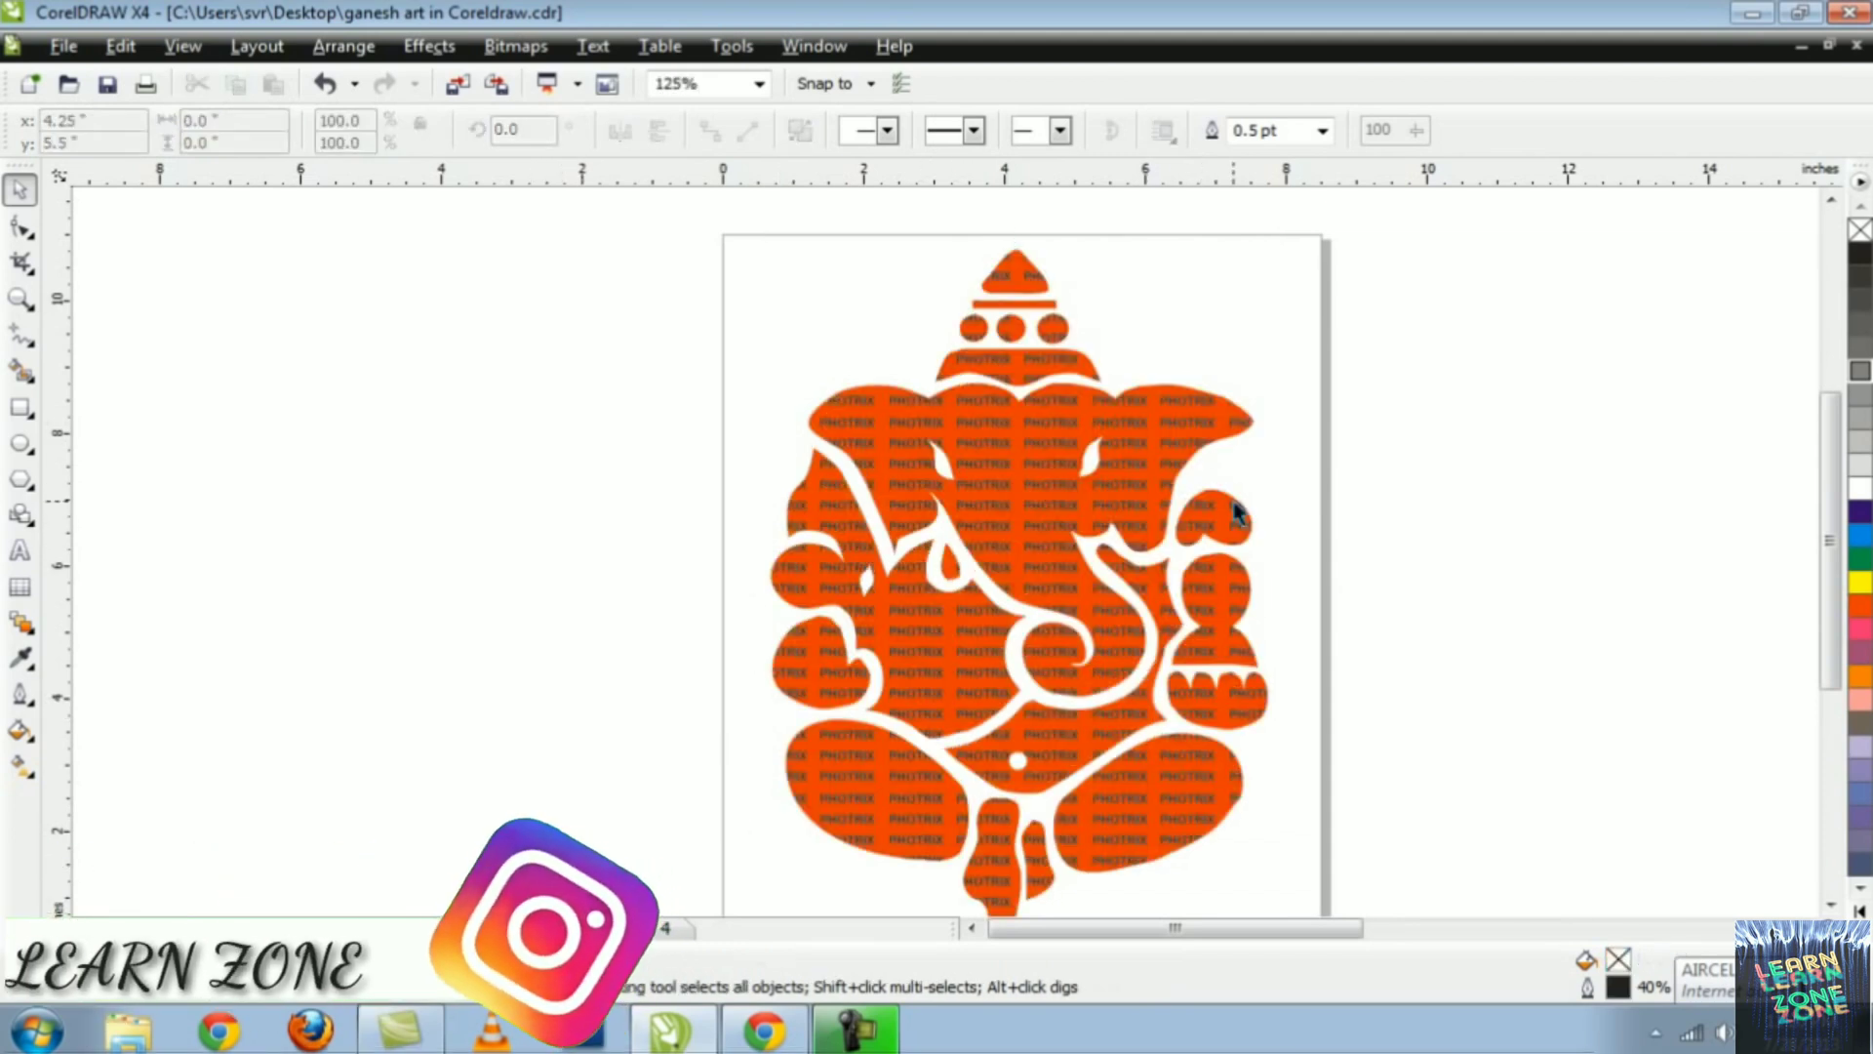
{"action": "left_click", "coordinate": [1041, 482]}
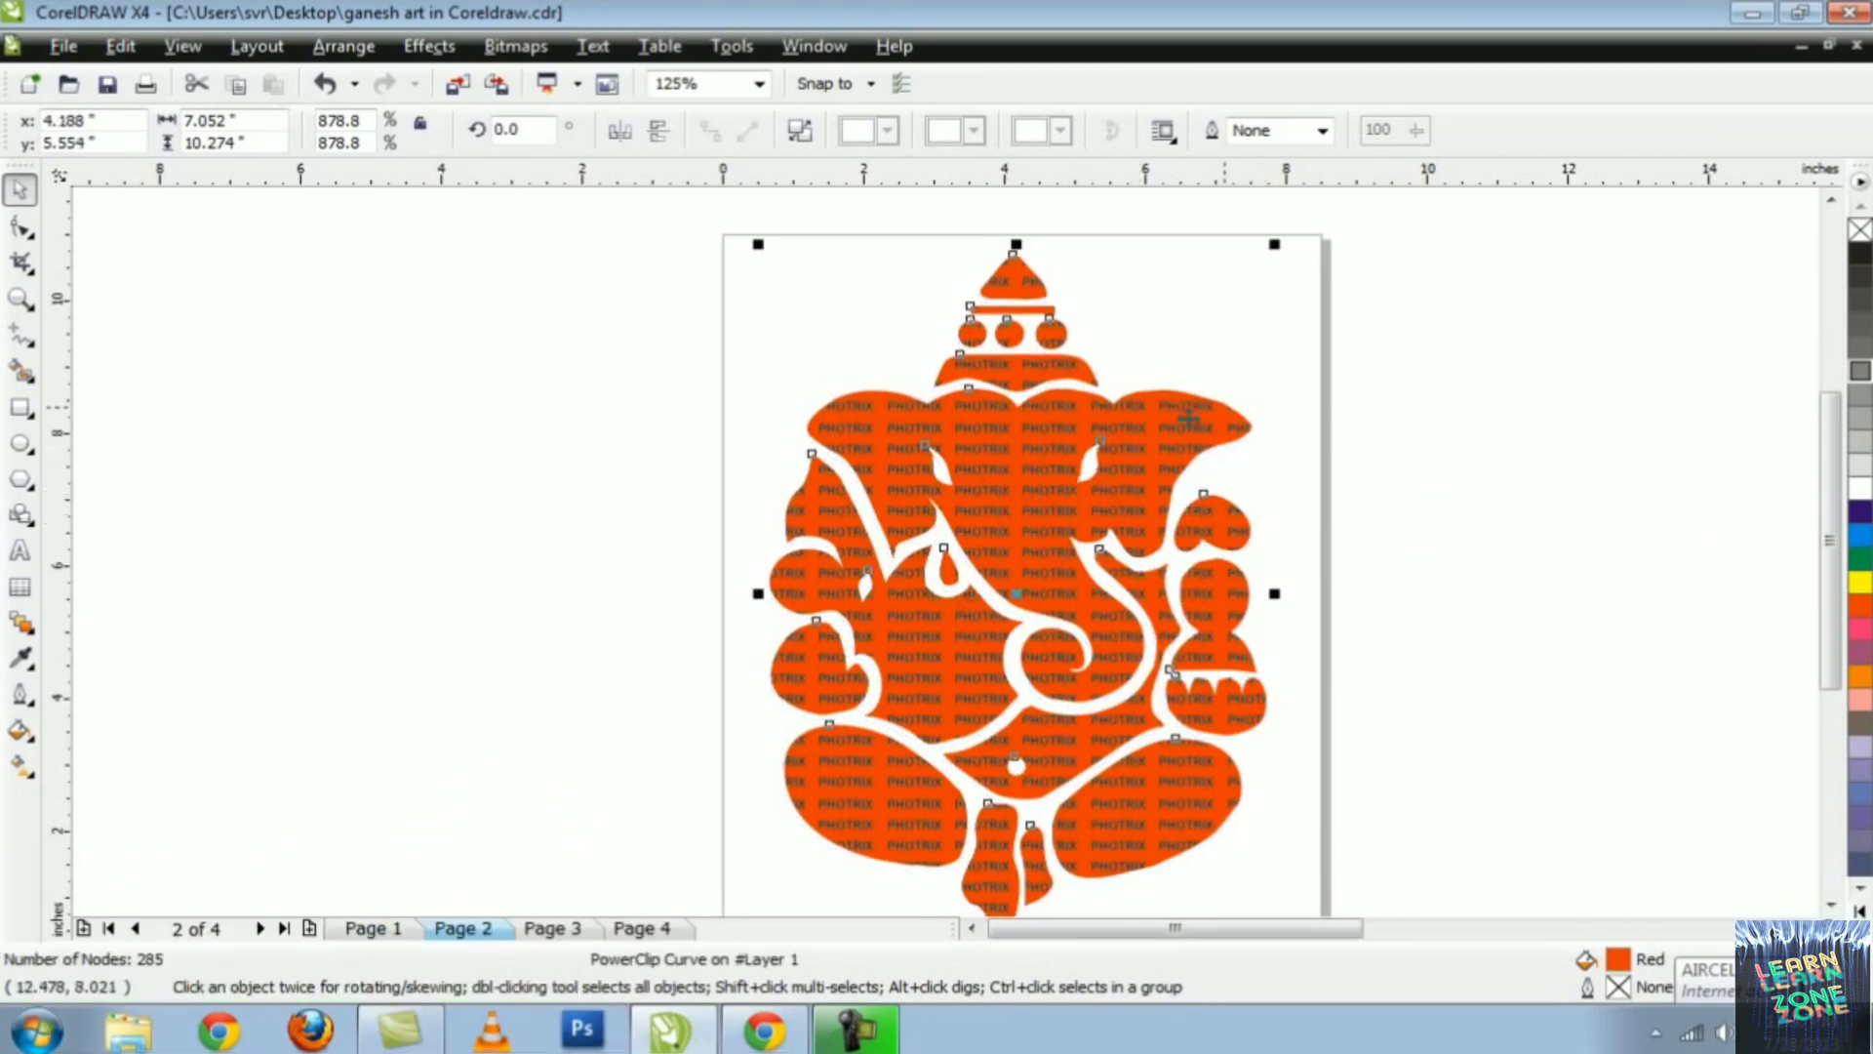
{"action": "left_click", "coordinate": [549, 928]}
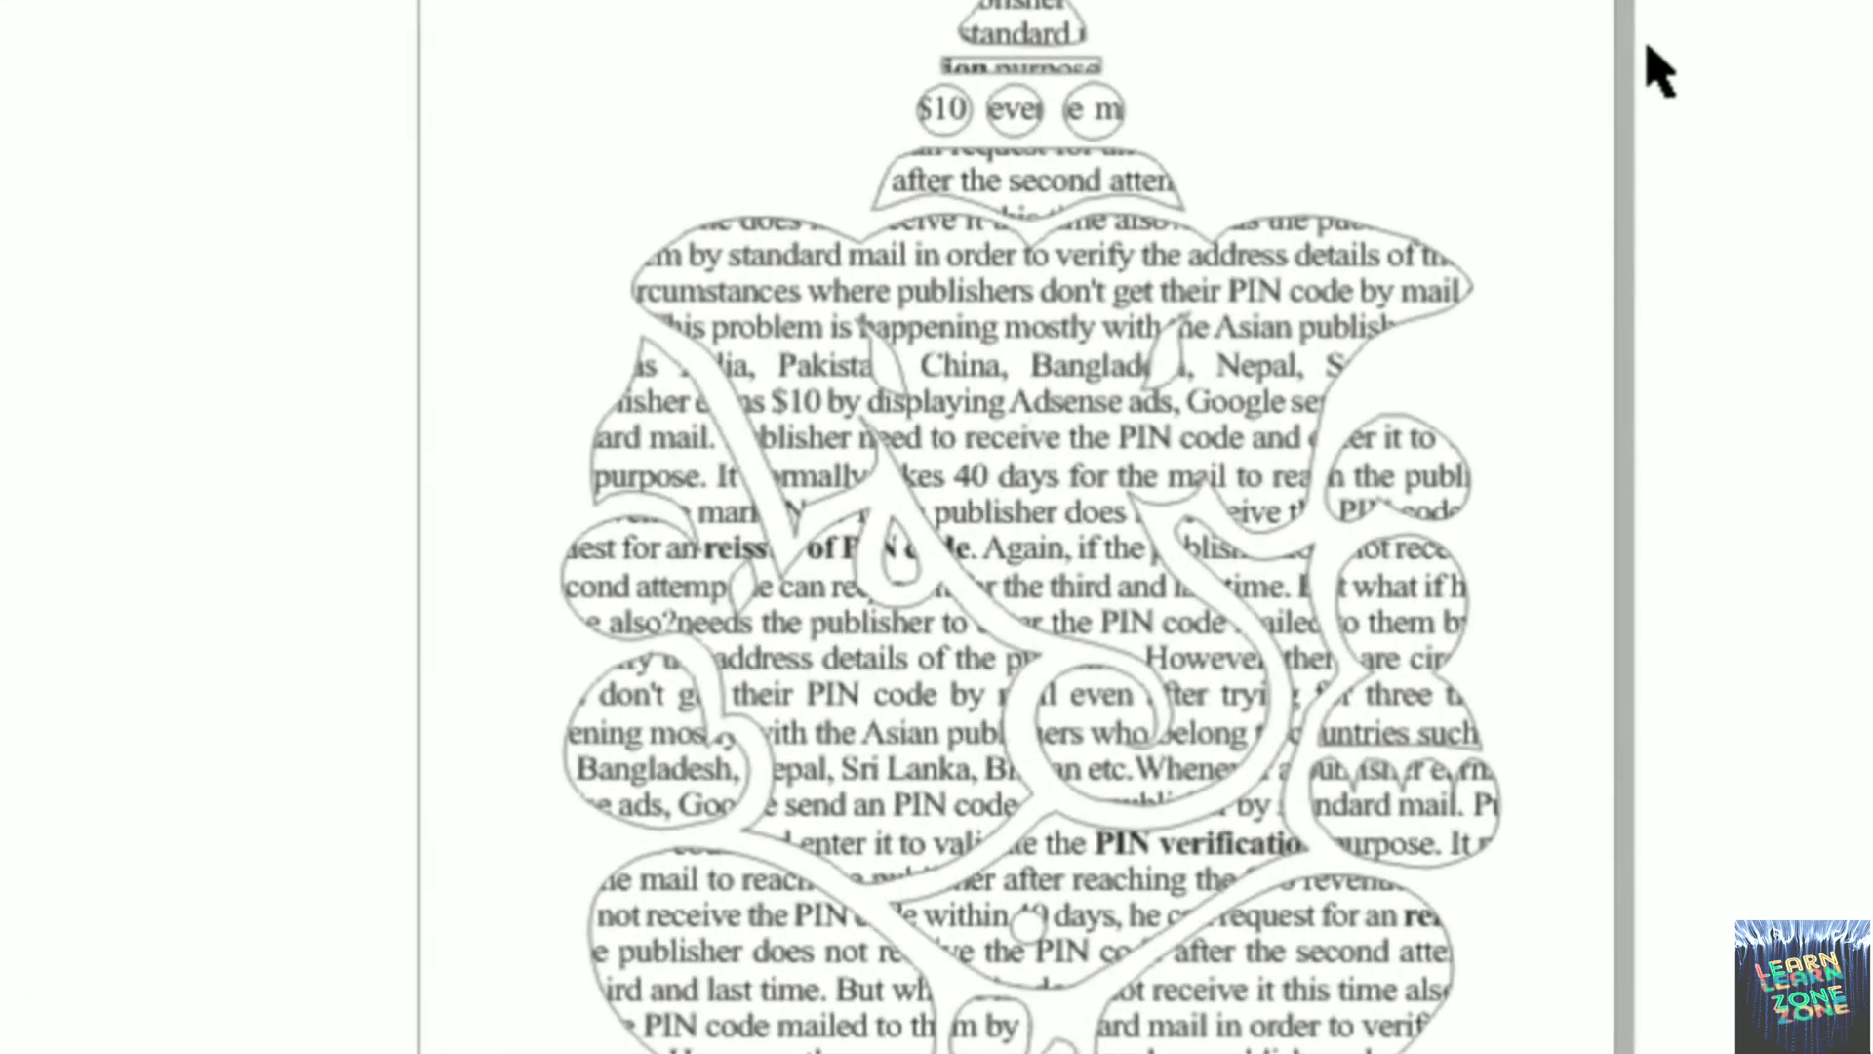
{"action": "left_click", "coordinate": [1117, 481]}
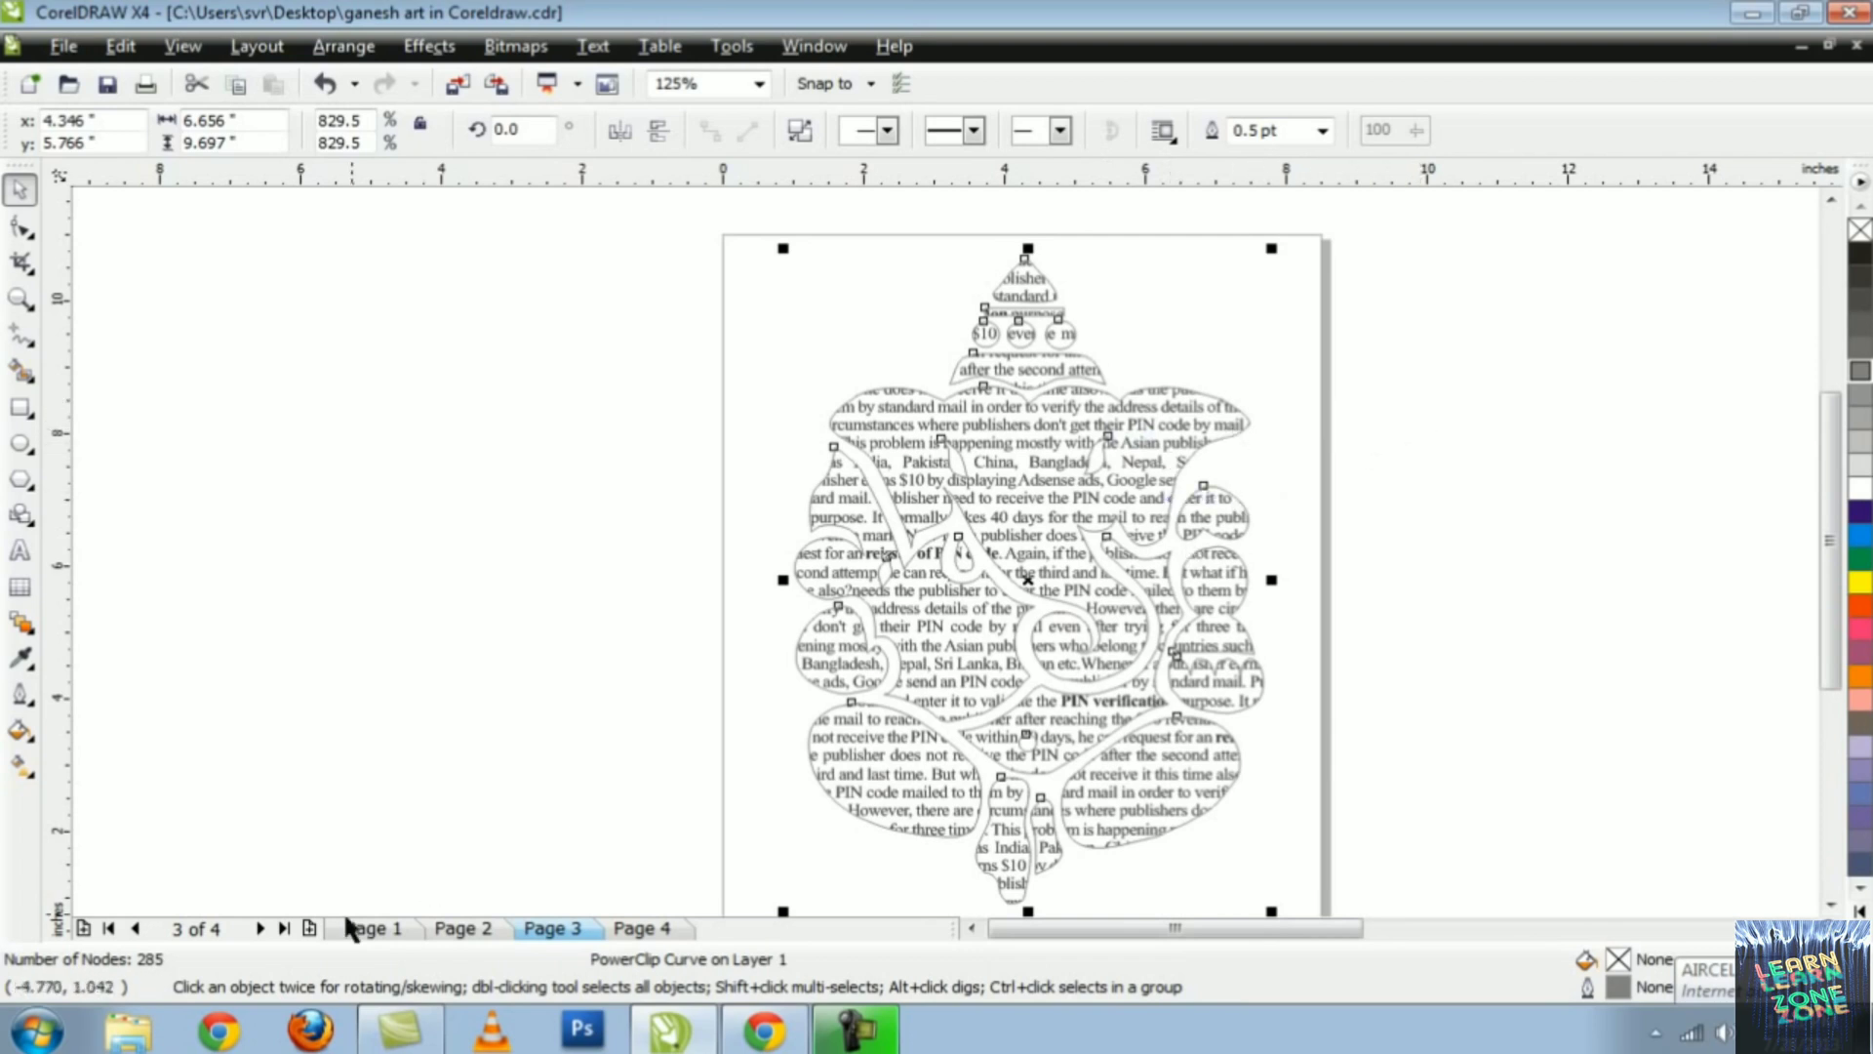
{"action": "left_click", "coordinate": [456, 932]}
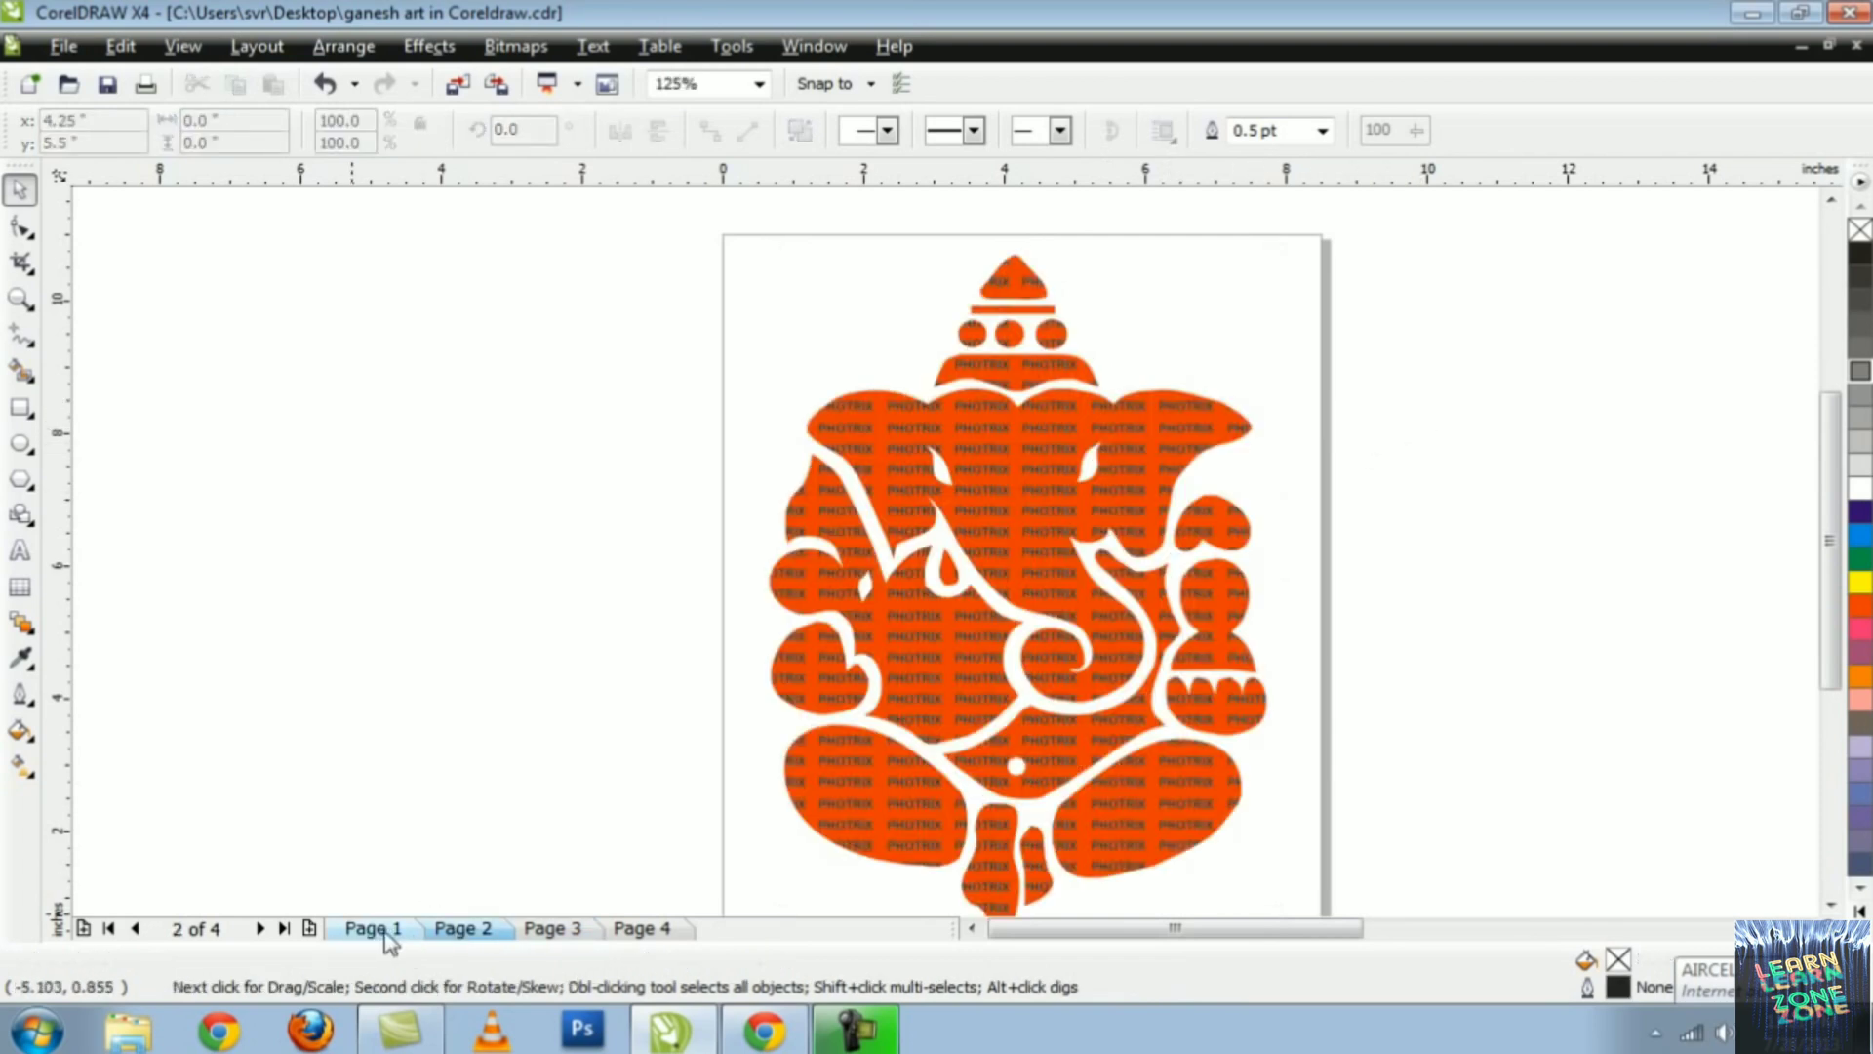
{"action": "left_click", "coordinate": [386, 933]}
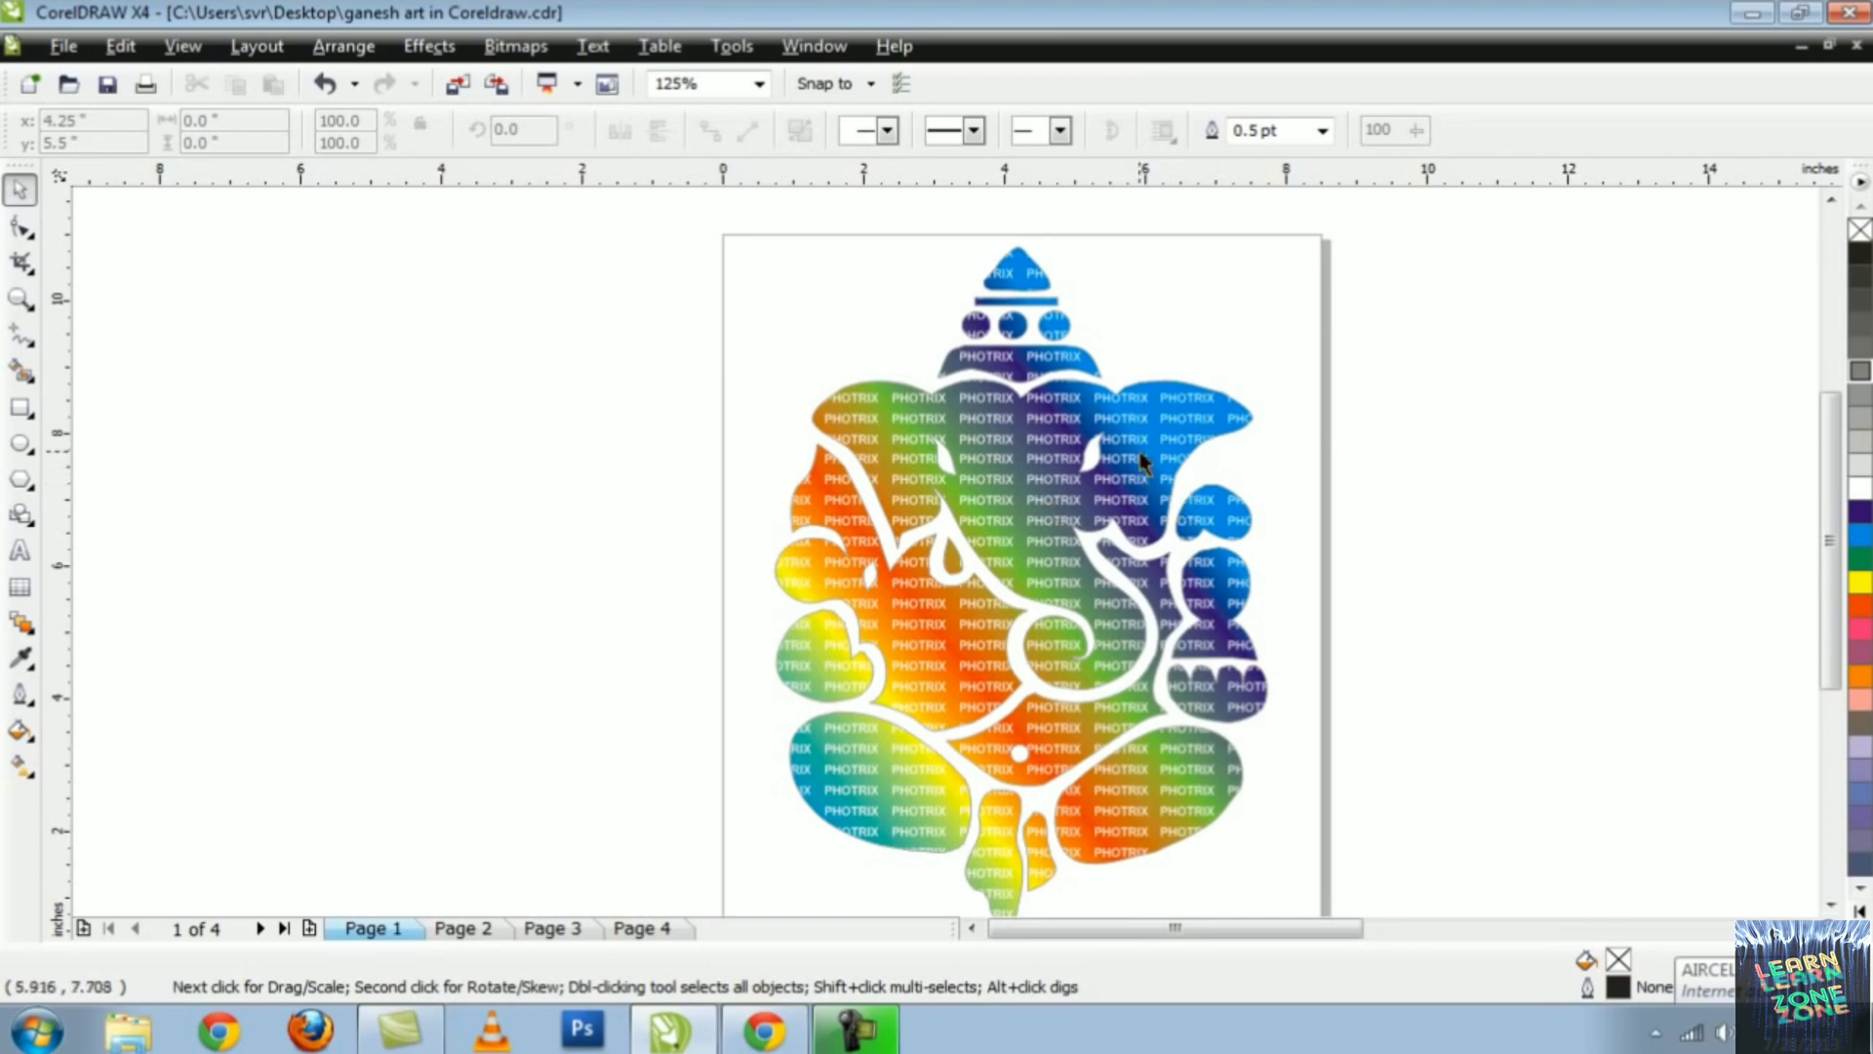
{"action": "left_click", "coordinate": [632, 526]}
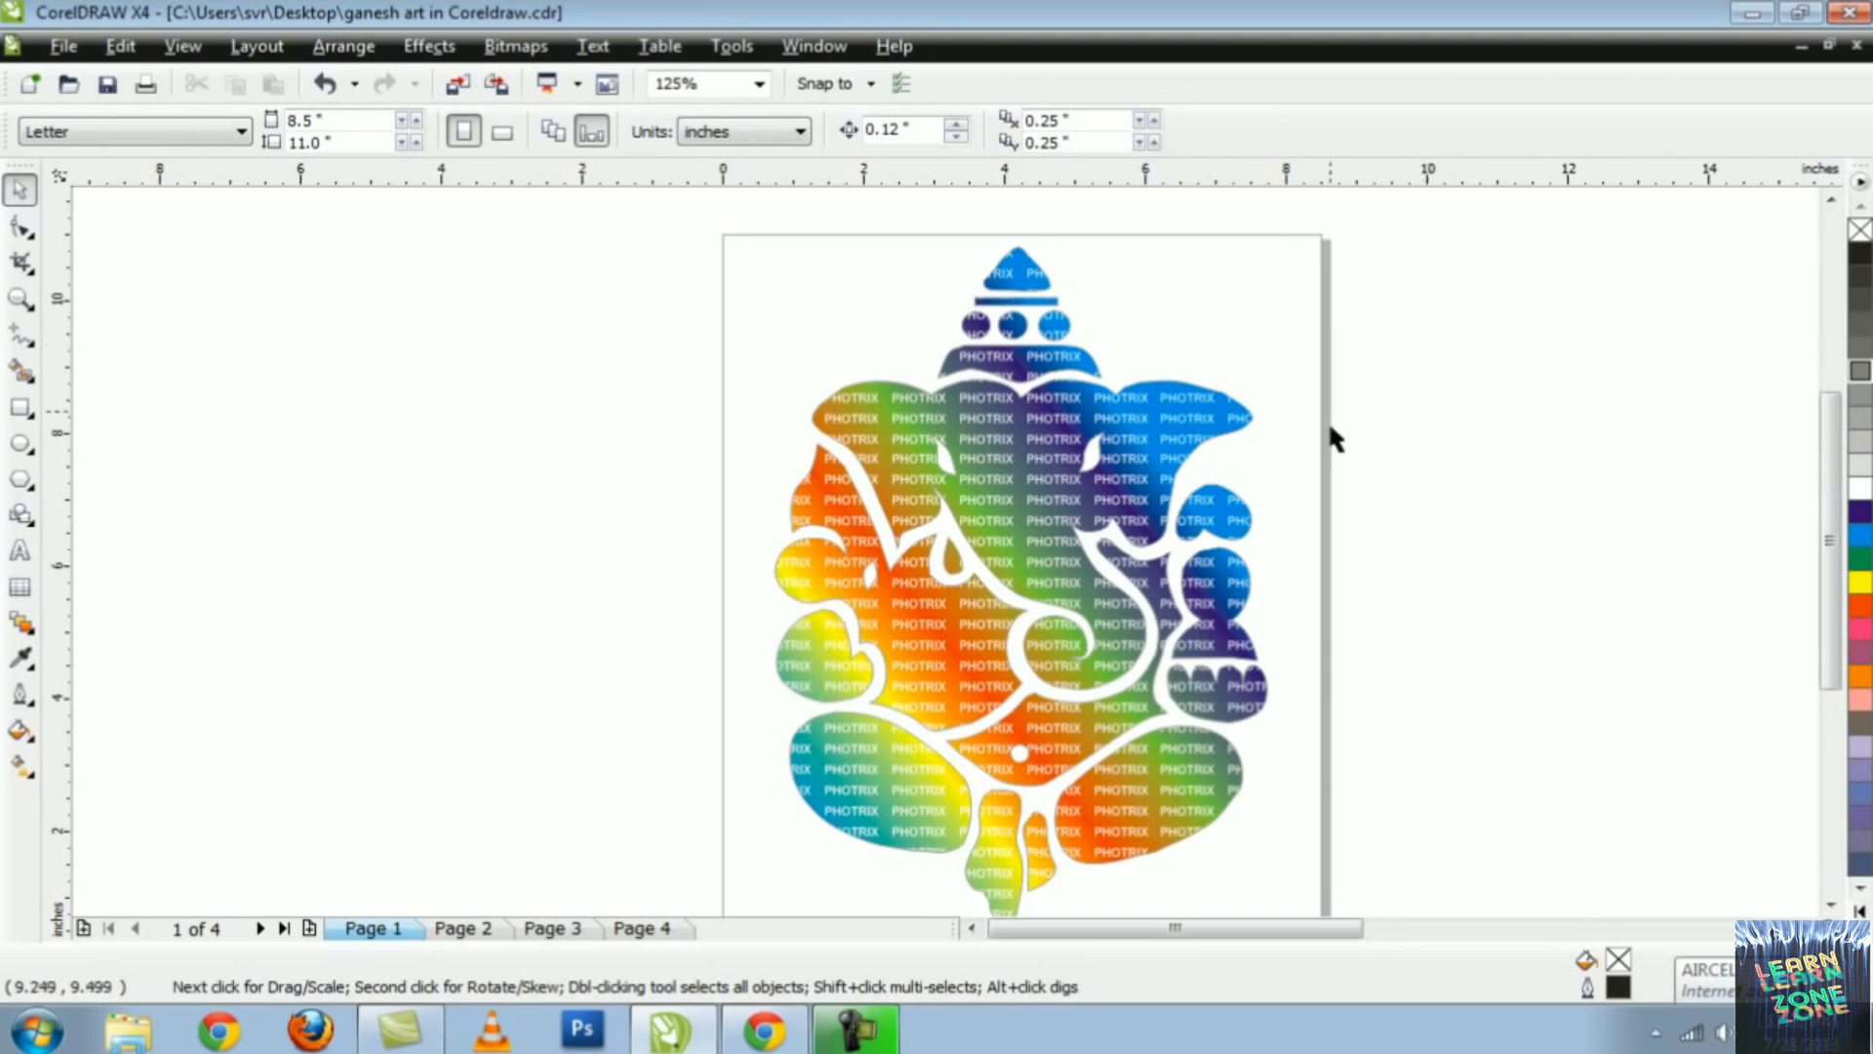
{"action": "left_click", "coordinate": [1049, 472]}
{"action": "left_click", "coordinate": [1408, 406]}
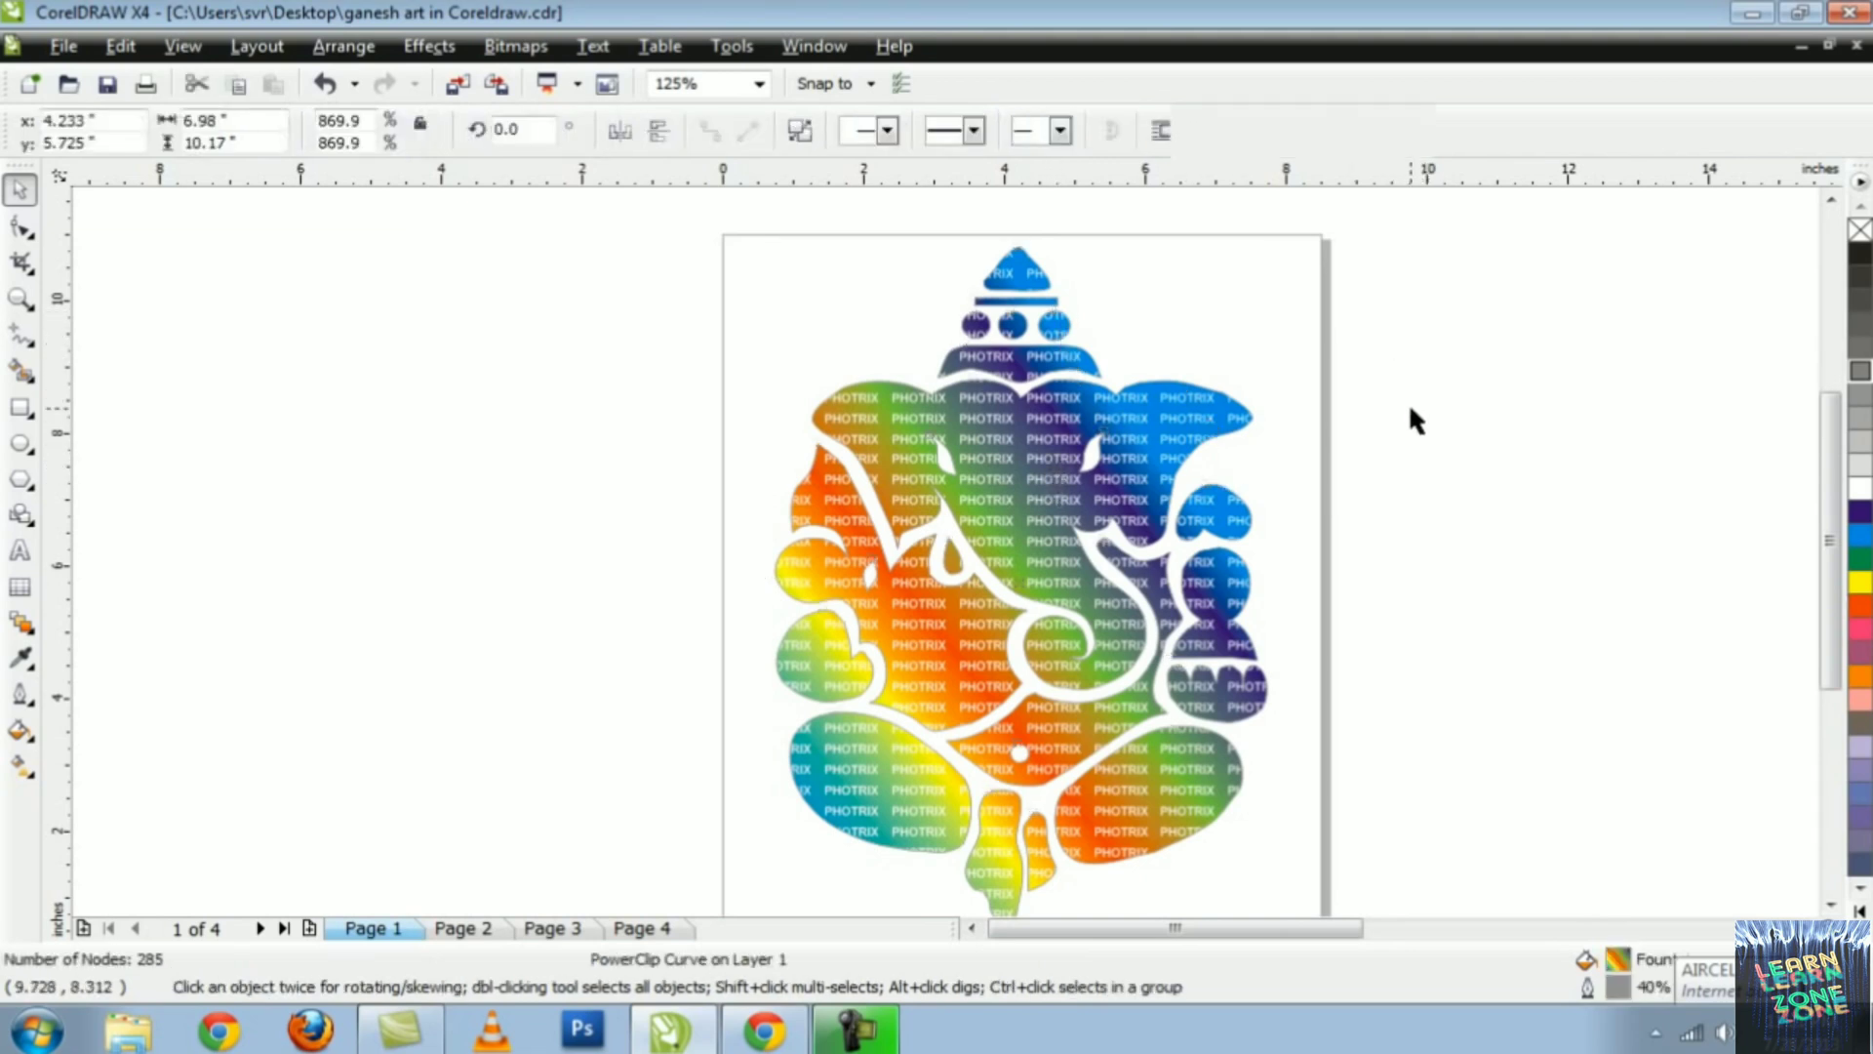
{"action": "left_click", "coordinate": [1004, 423]}
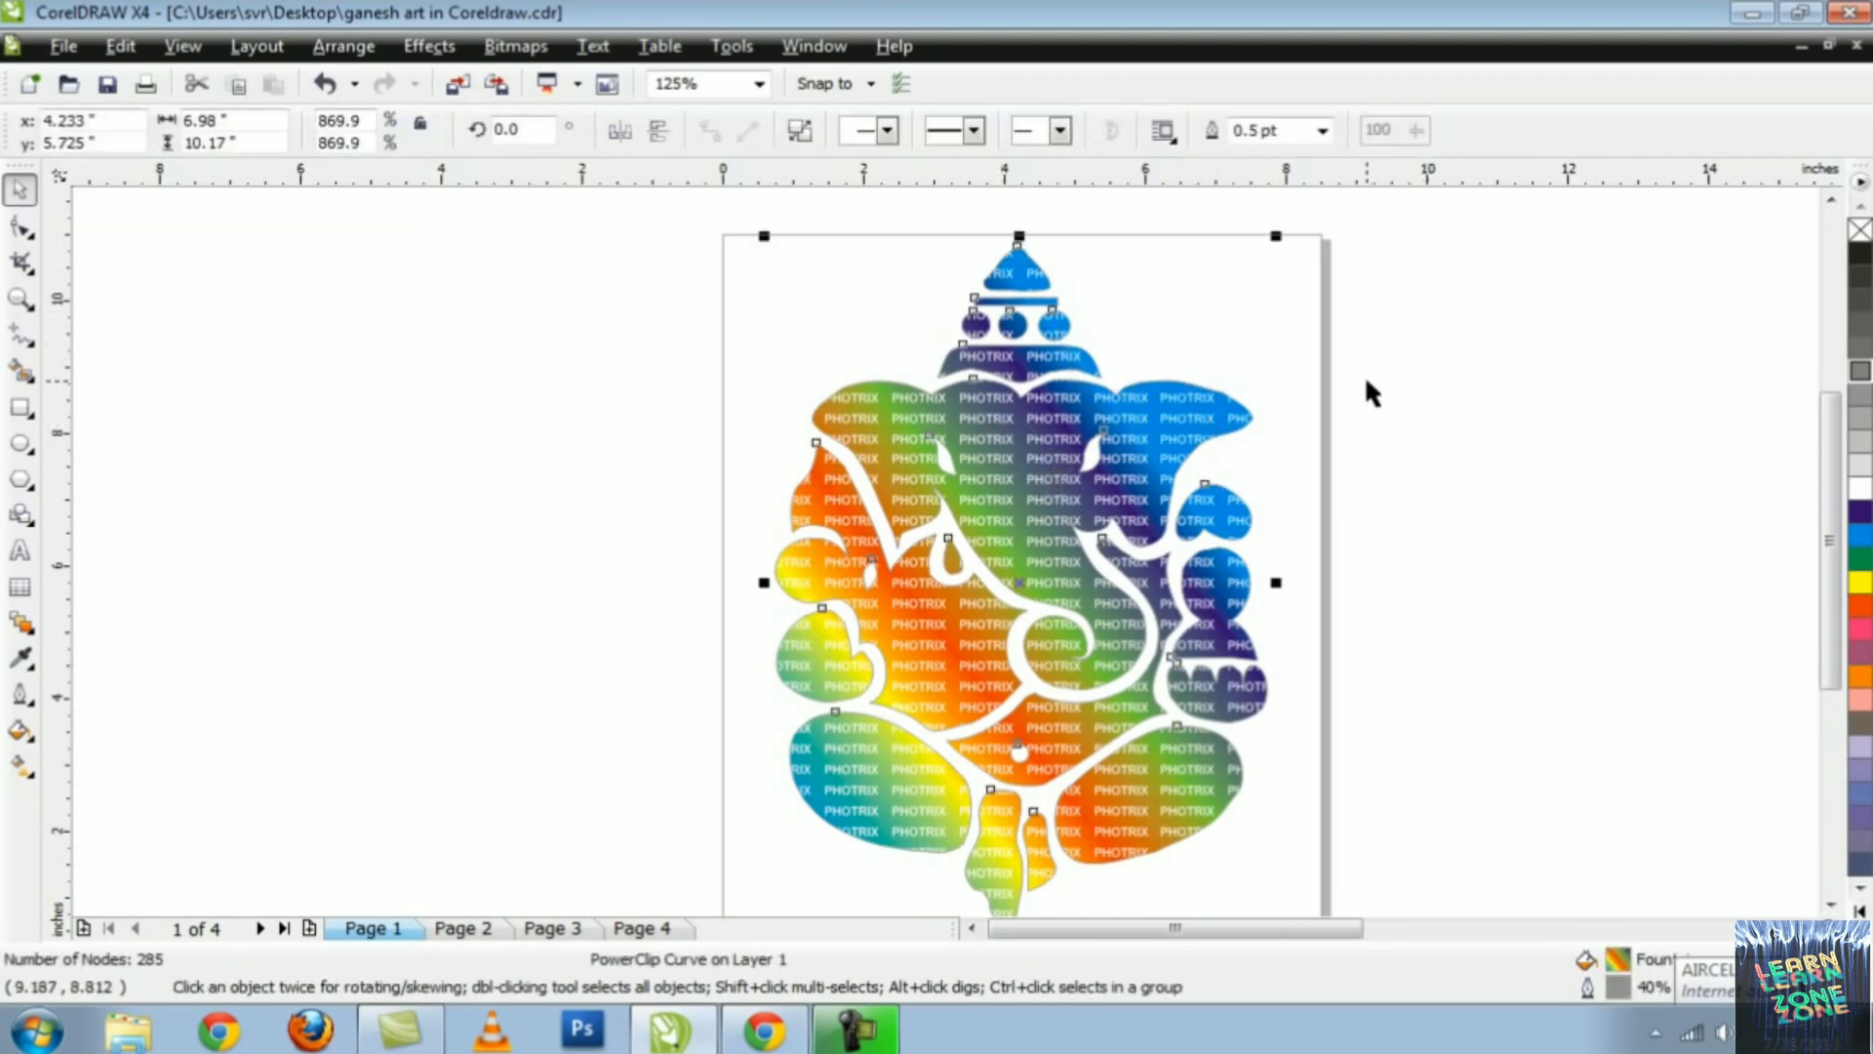
- Examine the vector silhouette collections beside page 1, including the dancers and the Ganesha figures
{"action": "scroll", "coordinate": [1052, 485], "scroll_direction": "down", "scroll_amount": 1}
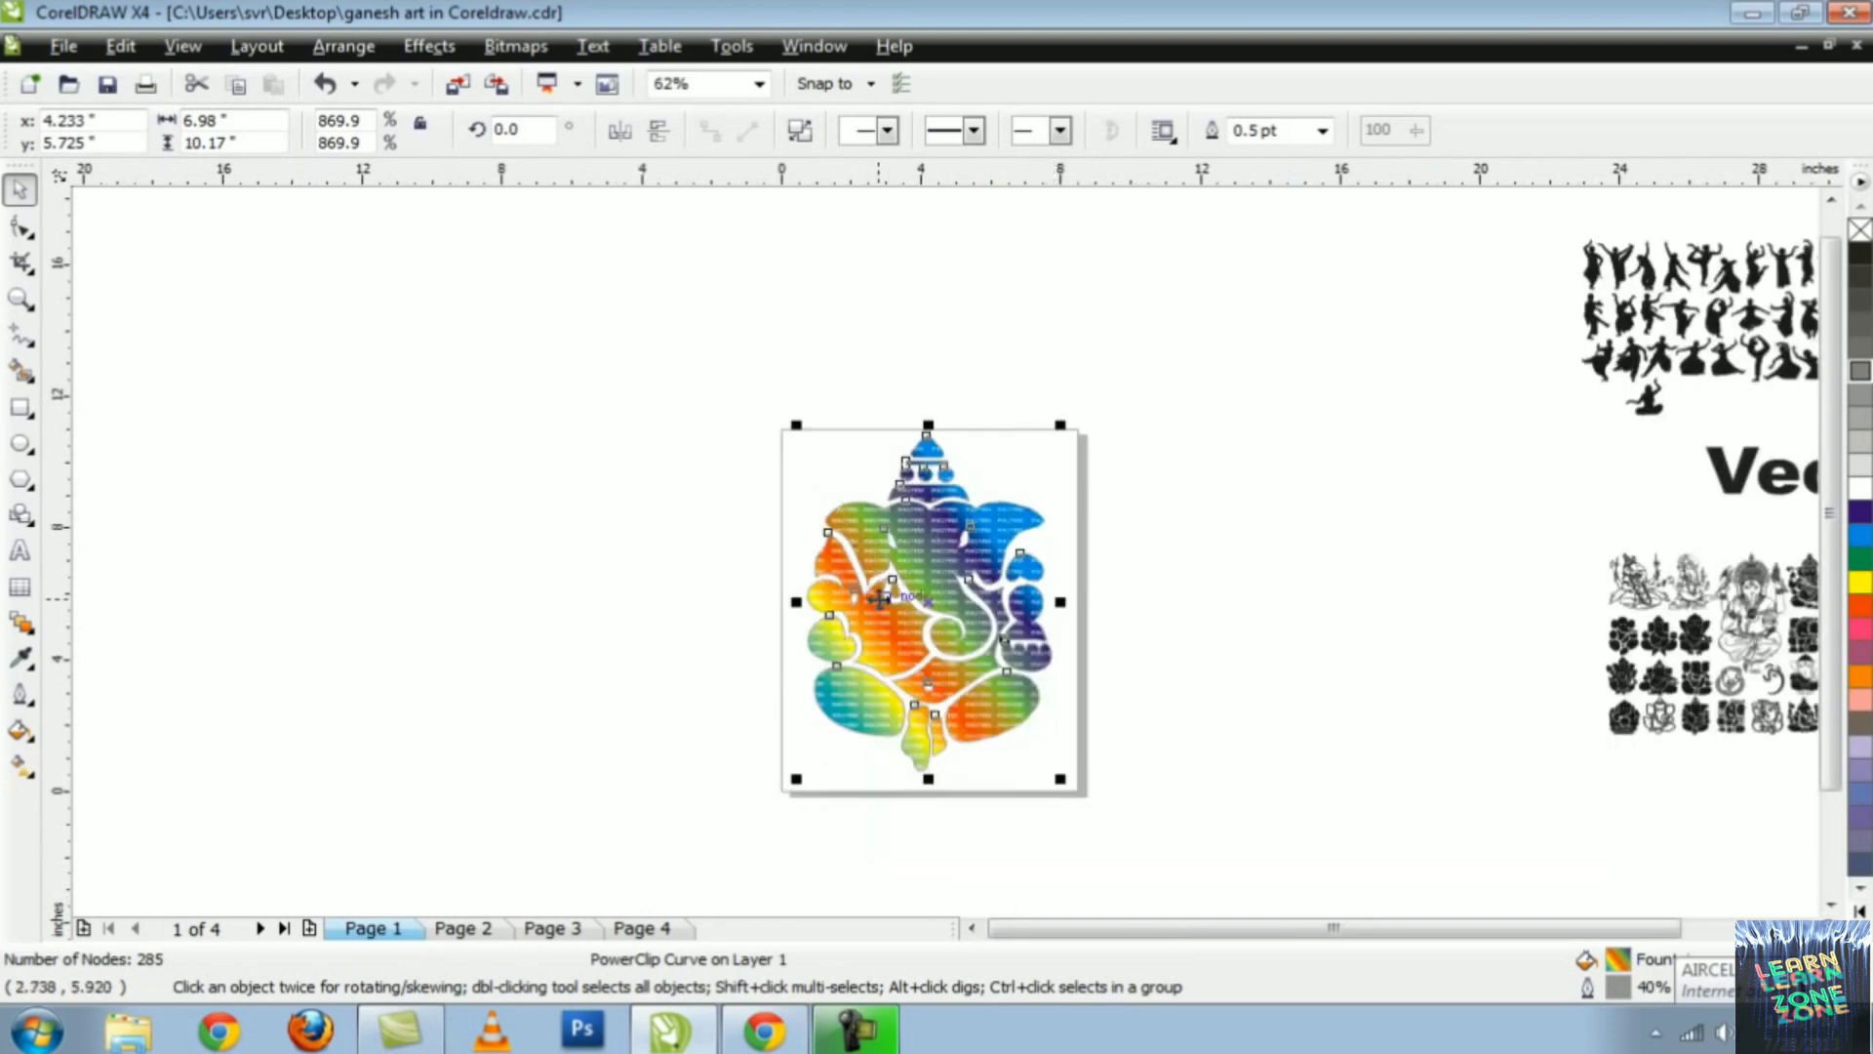
{"action": "scroll", "coordinate": [878, 597], "scroll_direction": "up", "scroll_amount": 1}
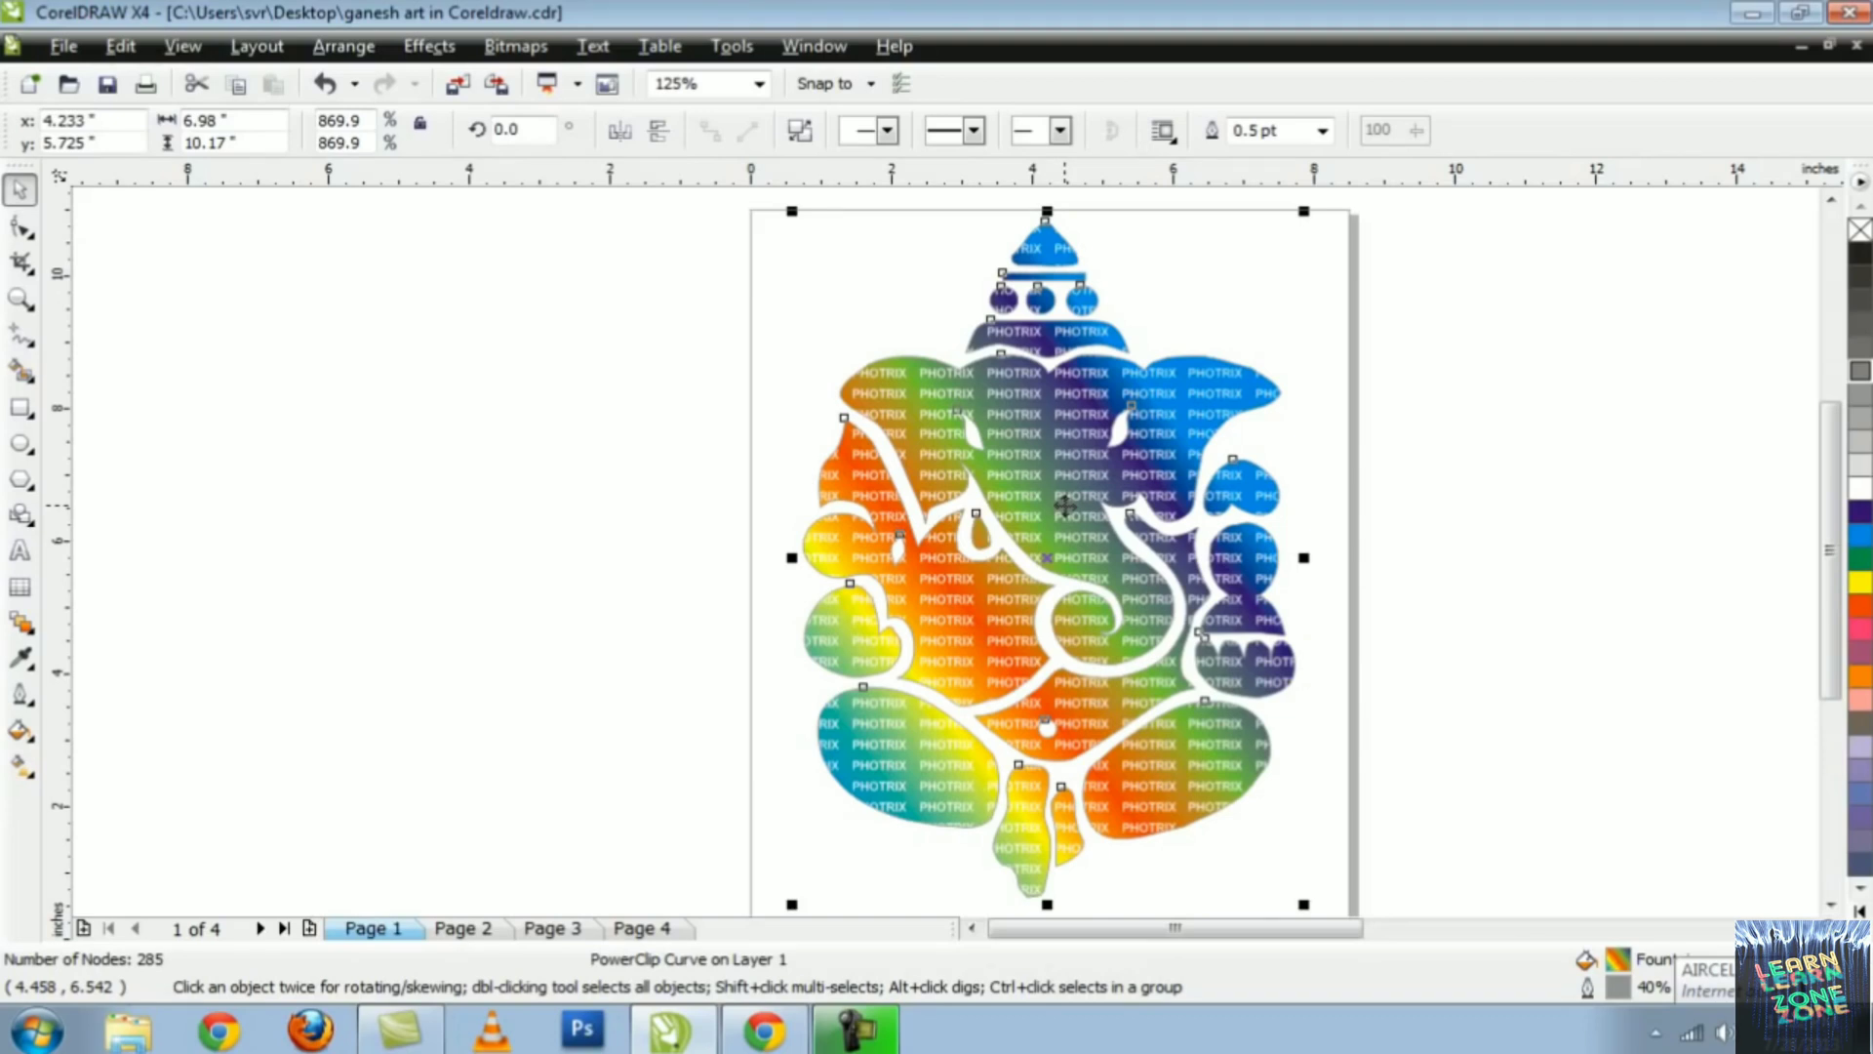
{"action": "scroll", "coordinate": [1083, 559], "scroll_direction": "down", "scroll_amount": 1}
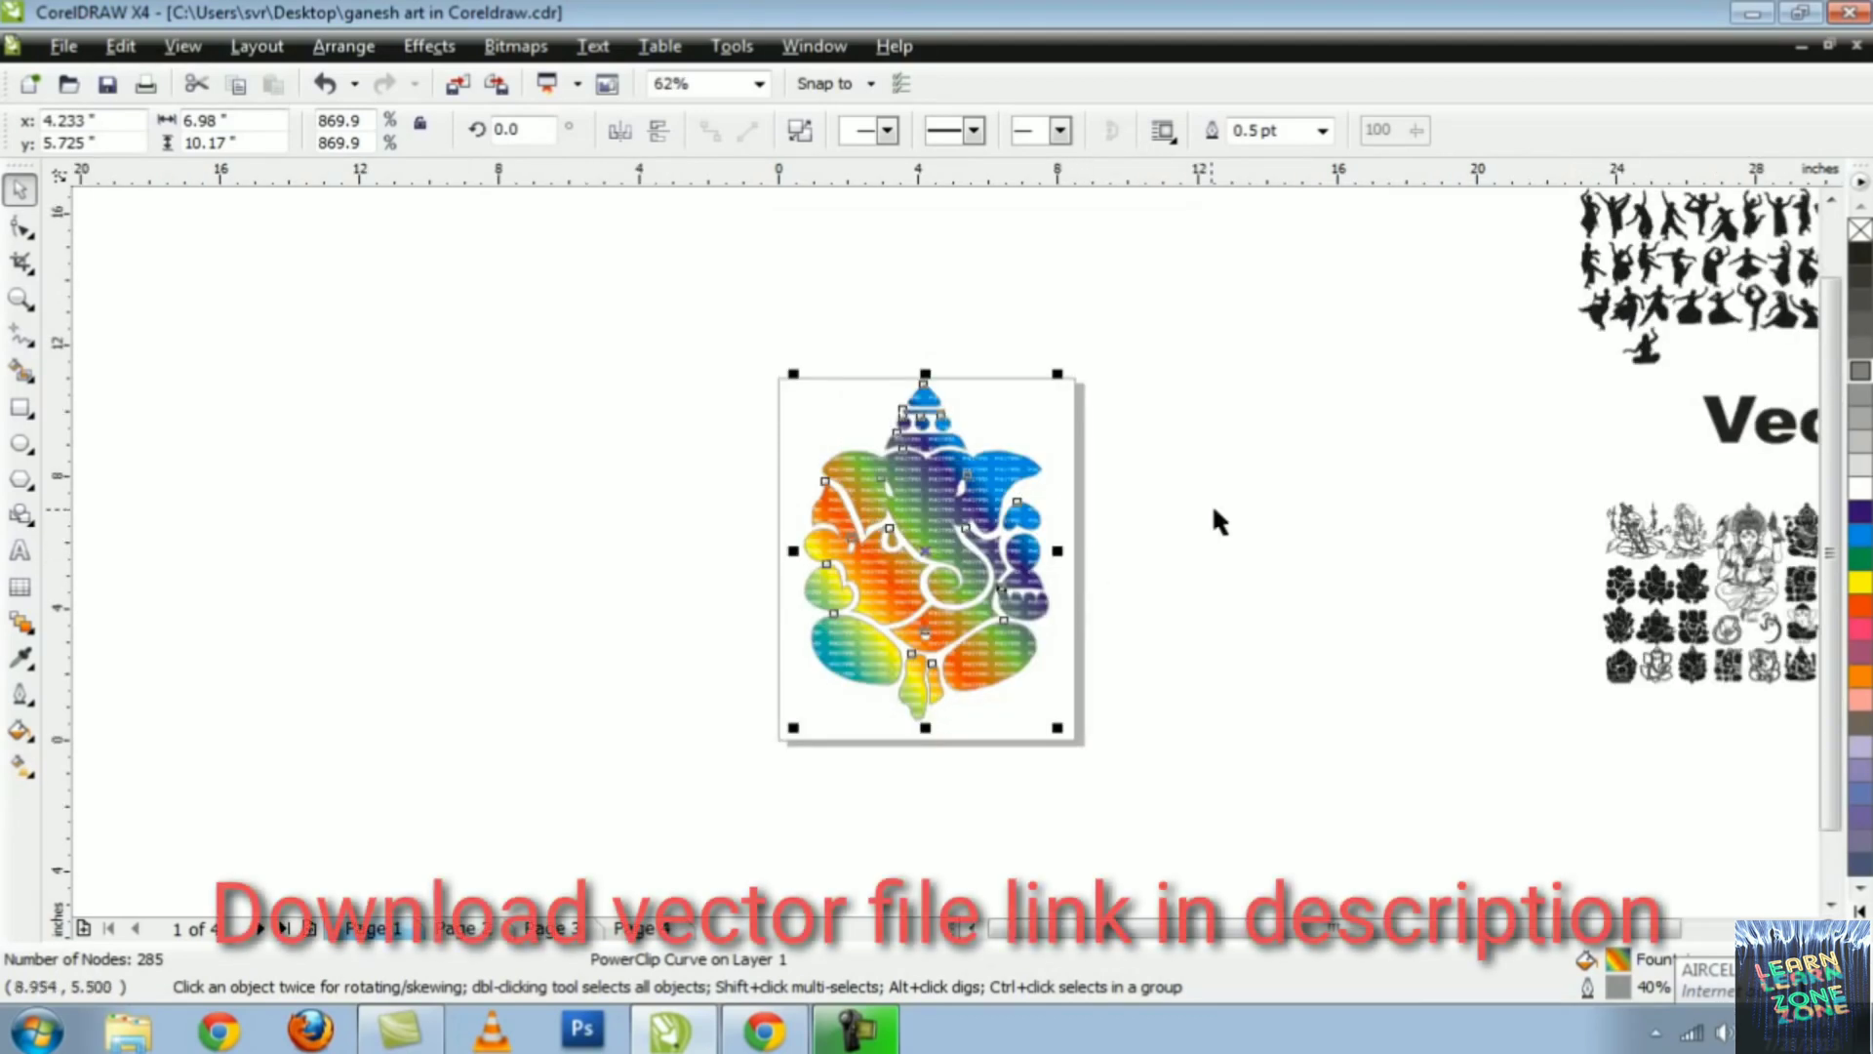
{"action": "scroll", "coordinate": [1218, 508], "scroll_direction": "down", "scroll_amount": 1}
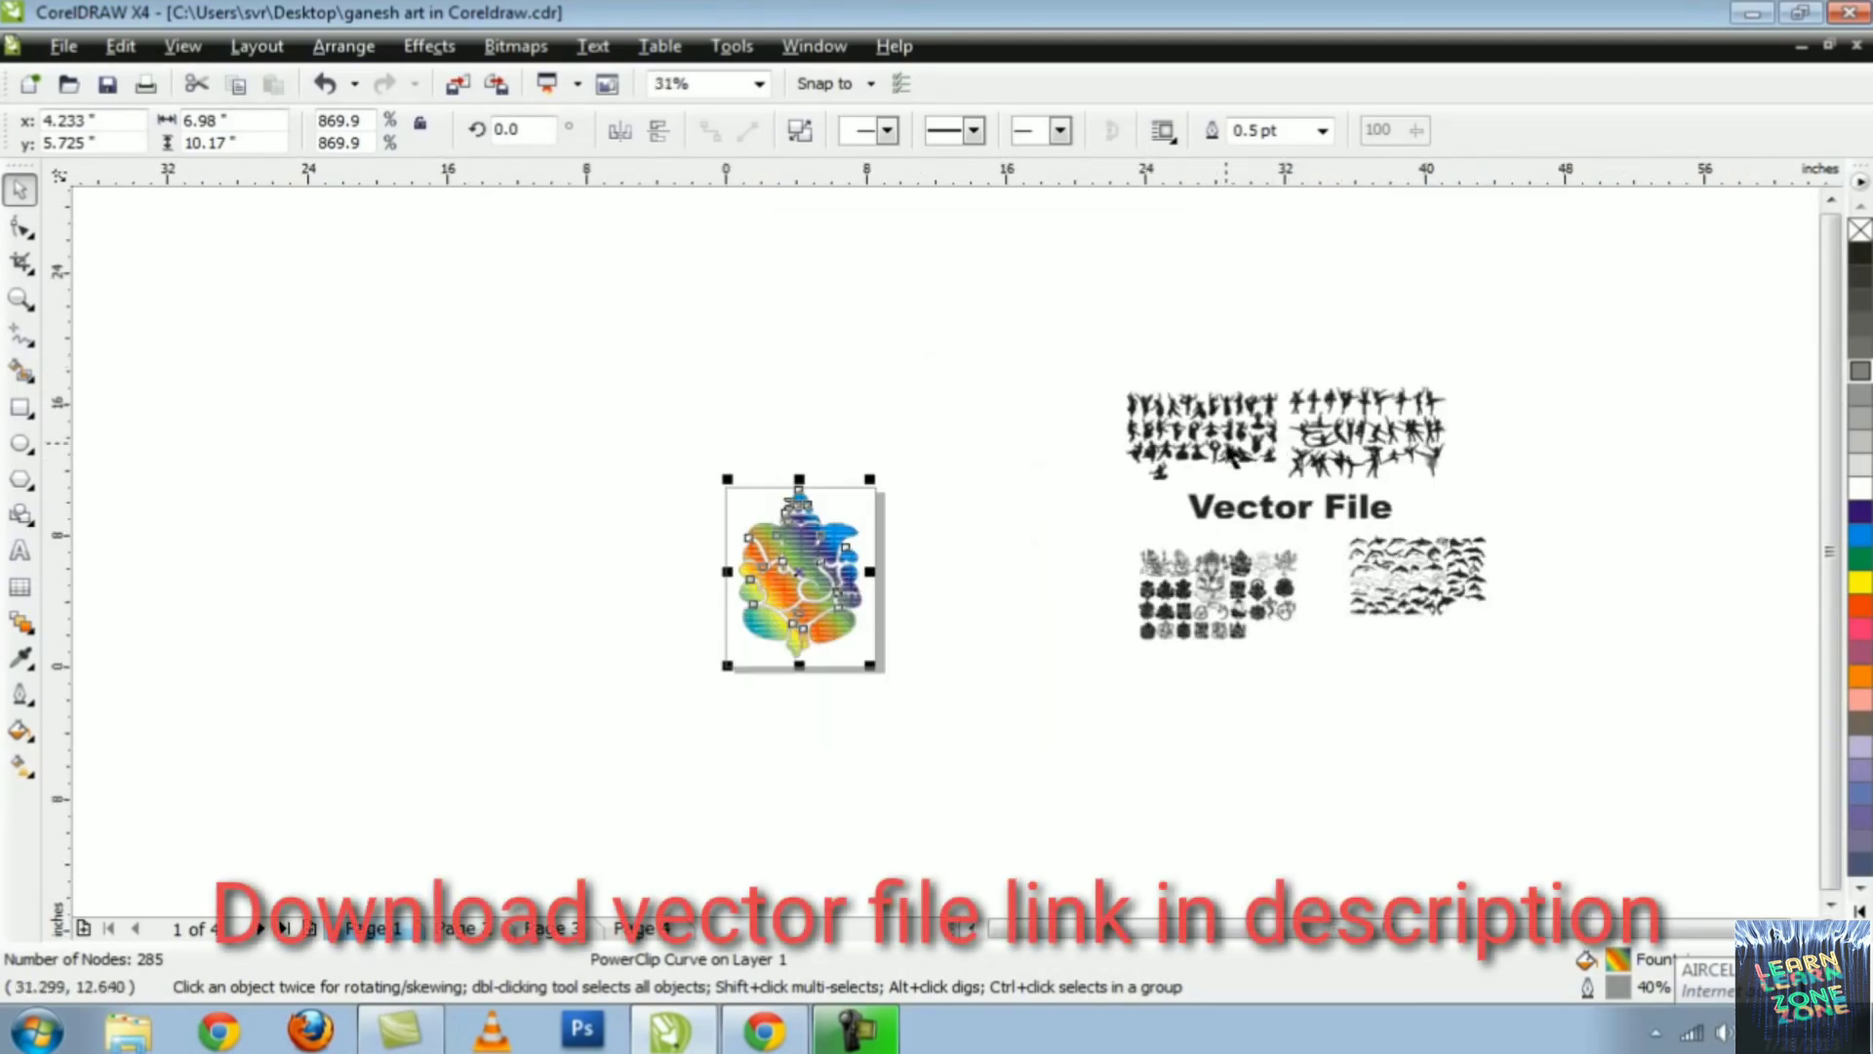
{"action": "scroll", "coordinate": [1227, 454], "scroll_direction": "up", "scroll_amount": 2}
{"action": "scroll", "coordinate": [961, 537], "scroll_direction": "up", "scroll_amount": 1}
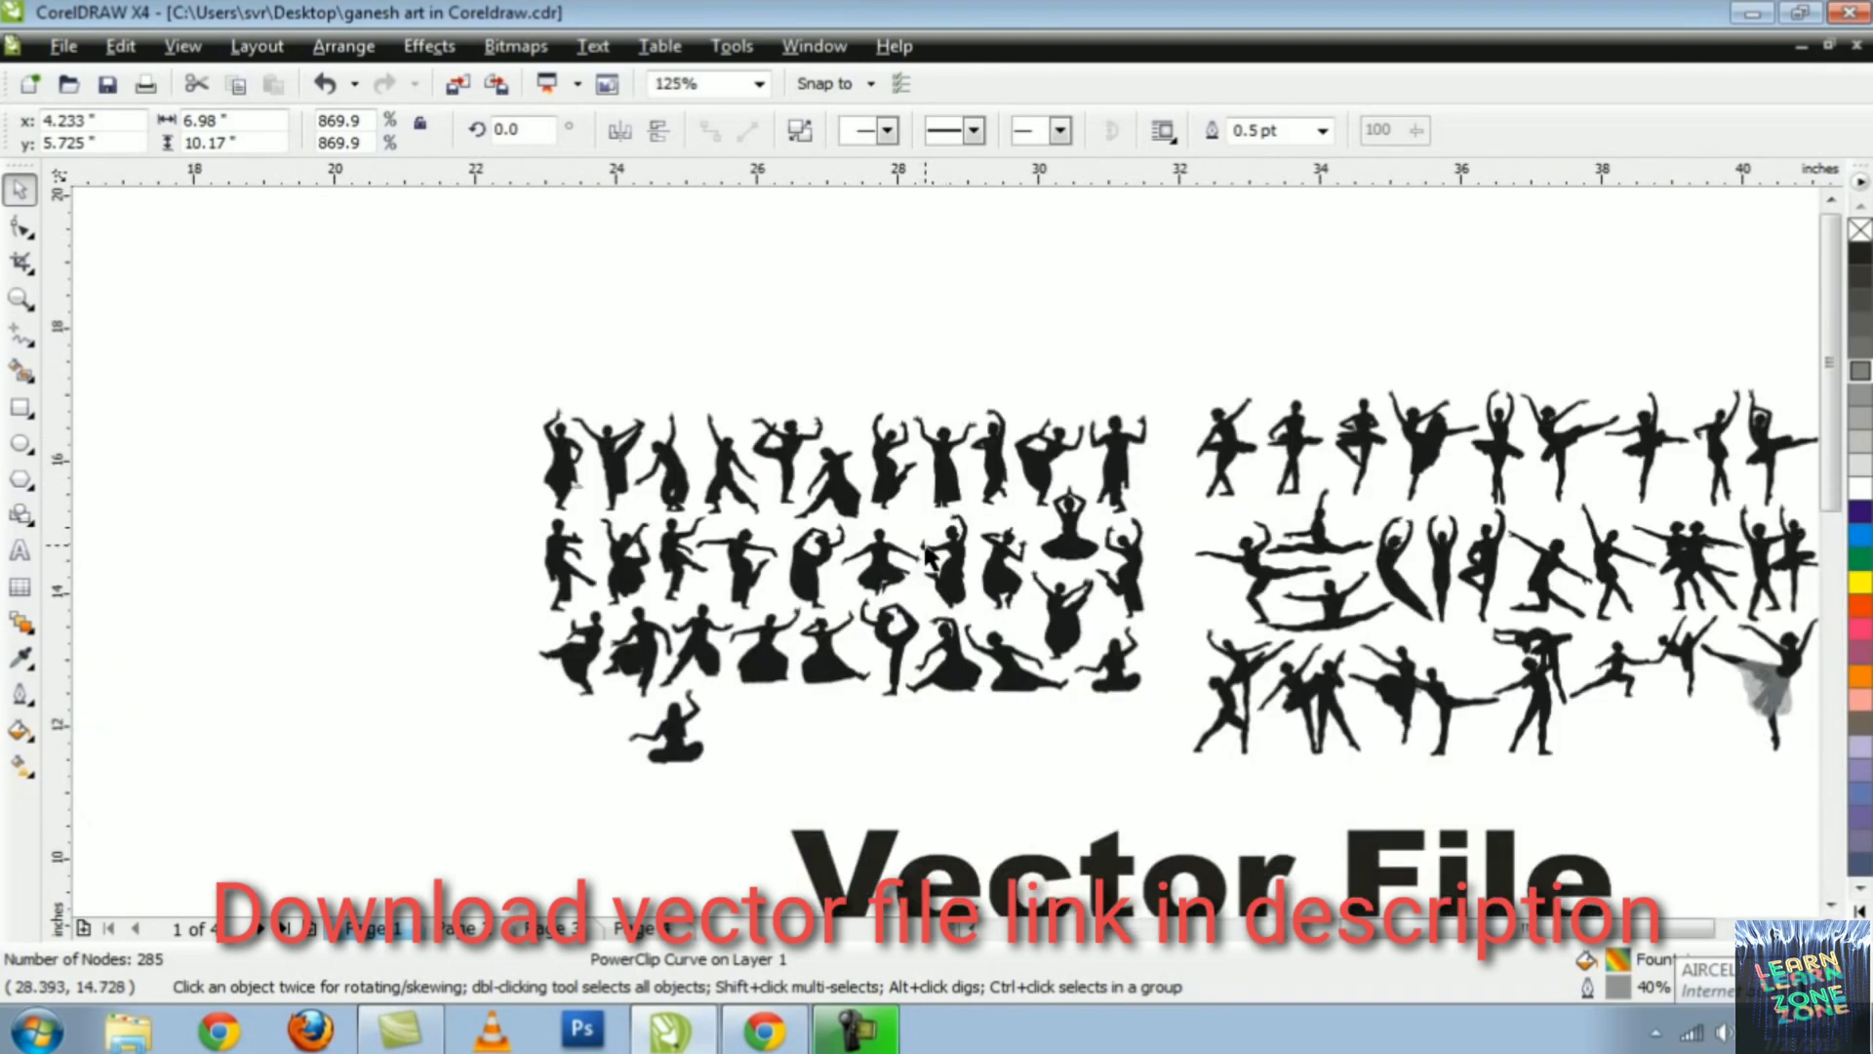
{"action": "scroll", "coordinate": [896, 510], "scroll_direction": "up", "scroll_amount": 1}
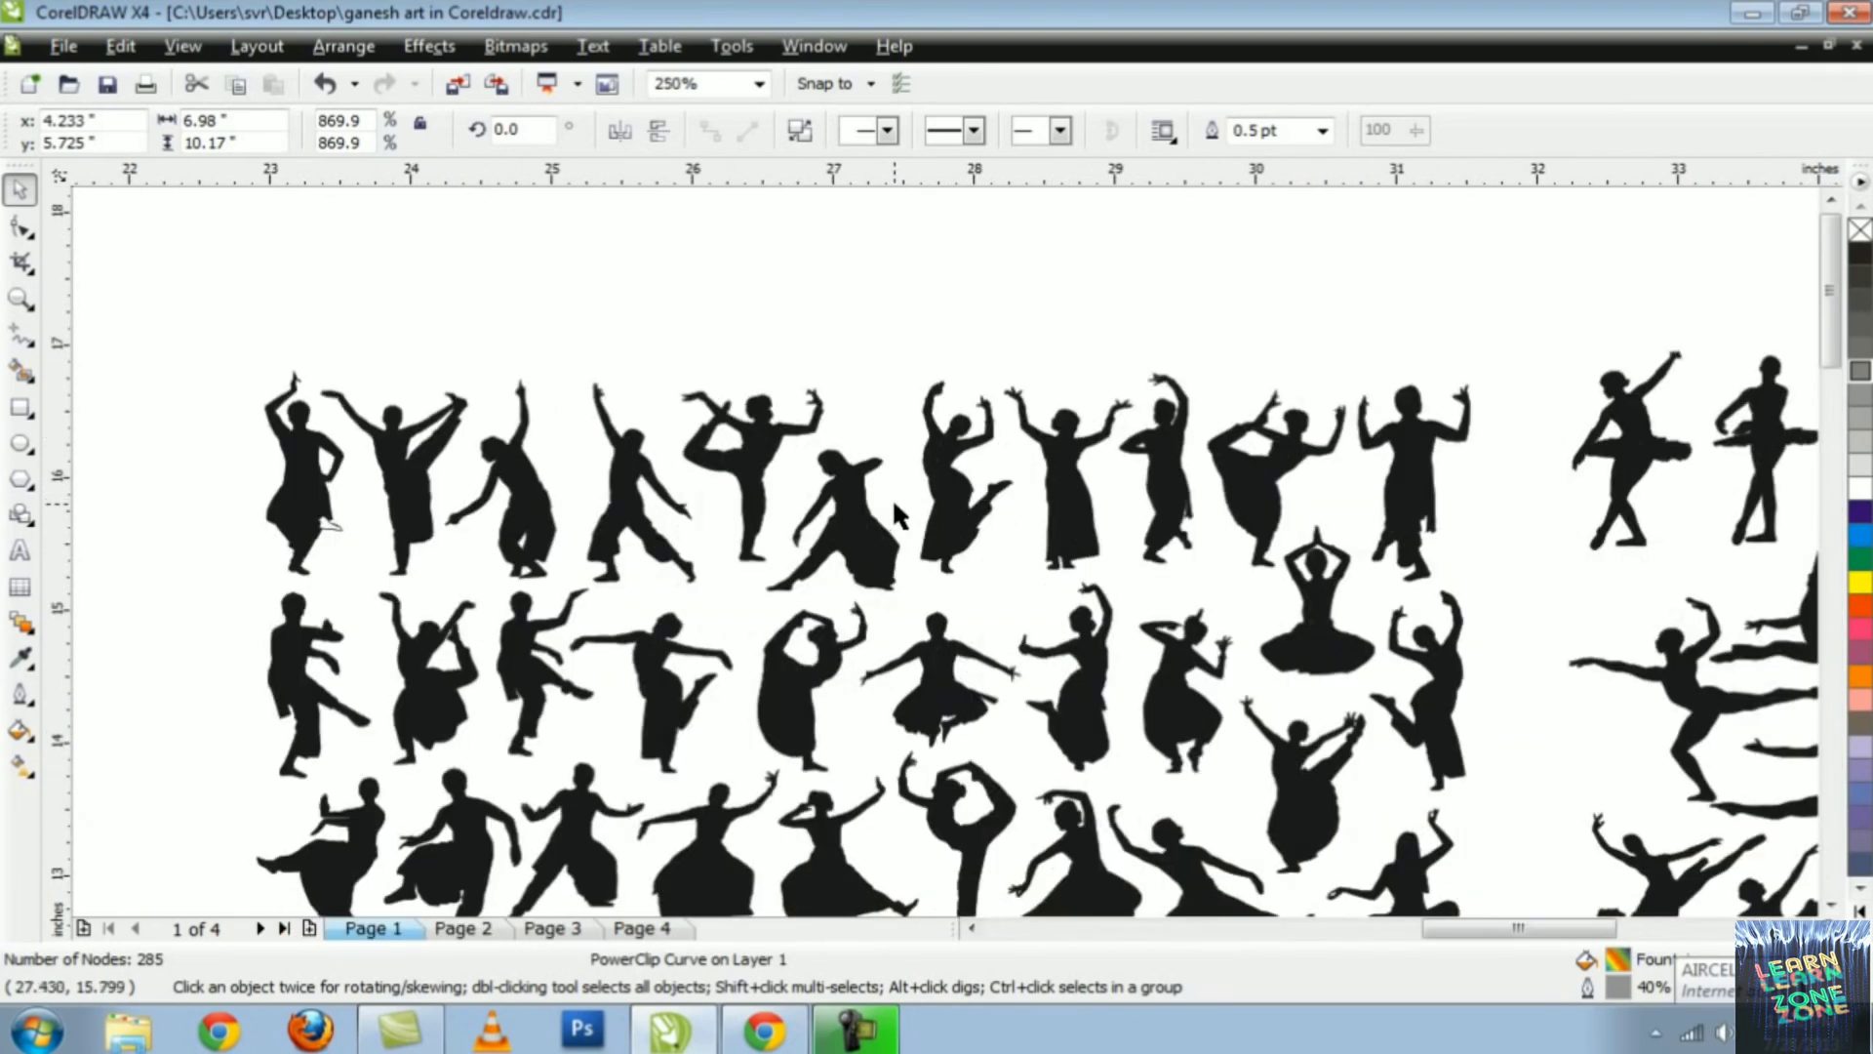
{"action": "scroll", "coordinate": [900, 502], "scroll_direction": "down", "scroll_amount": 2}
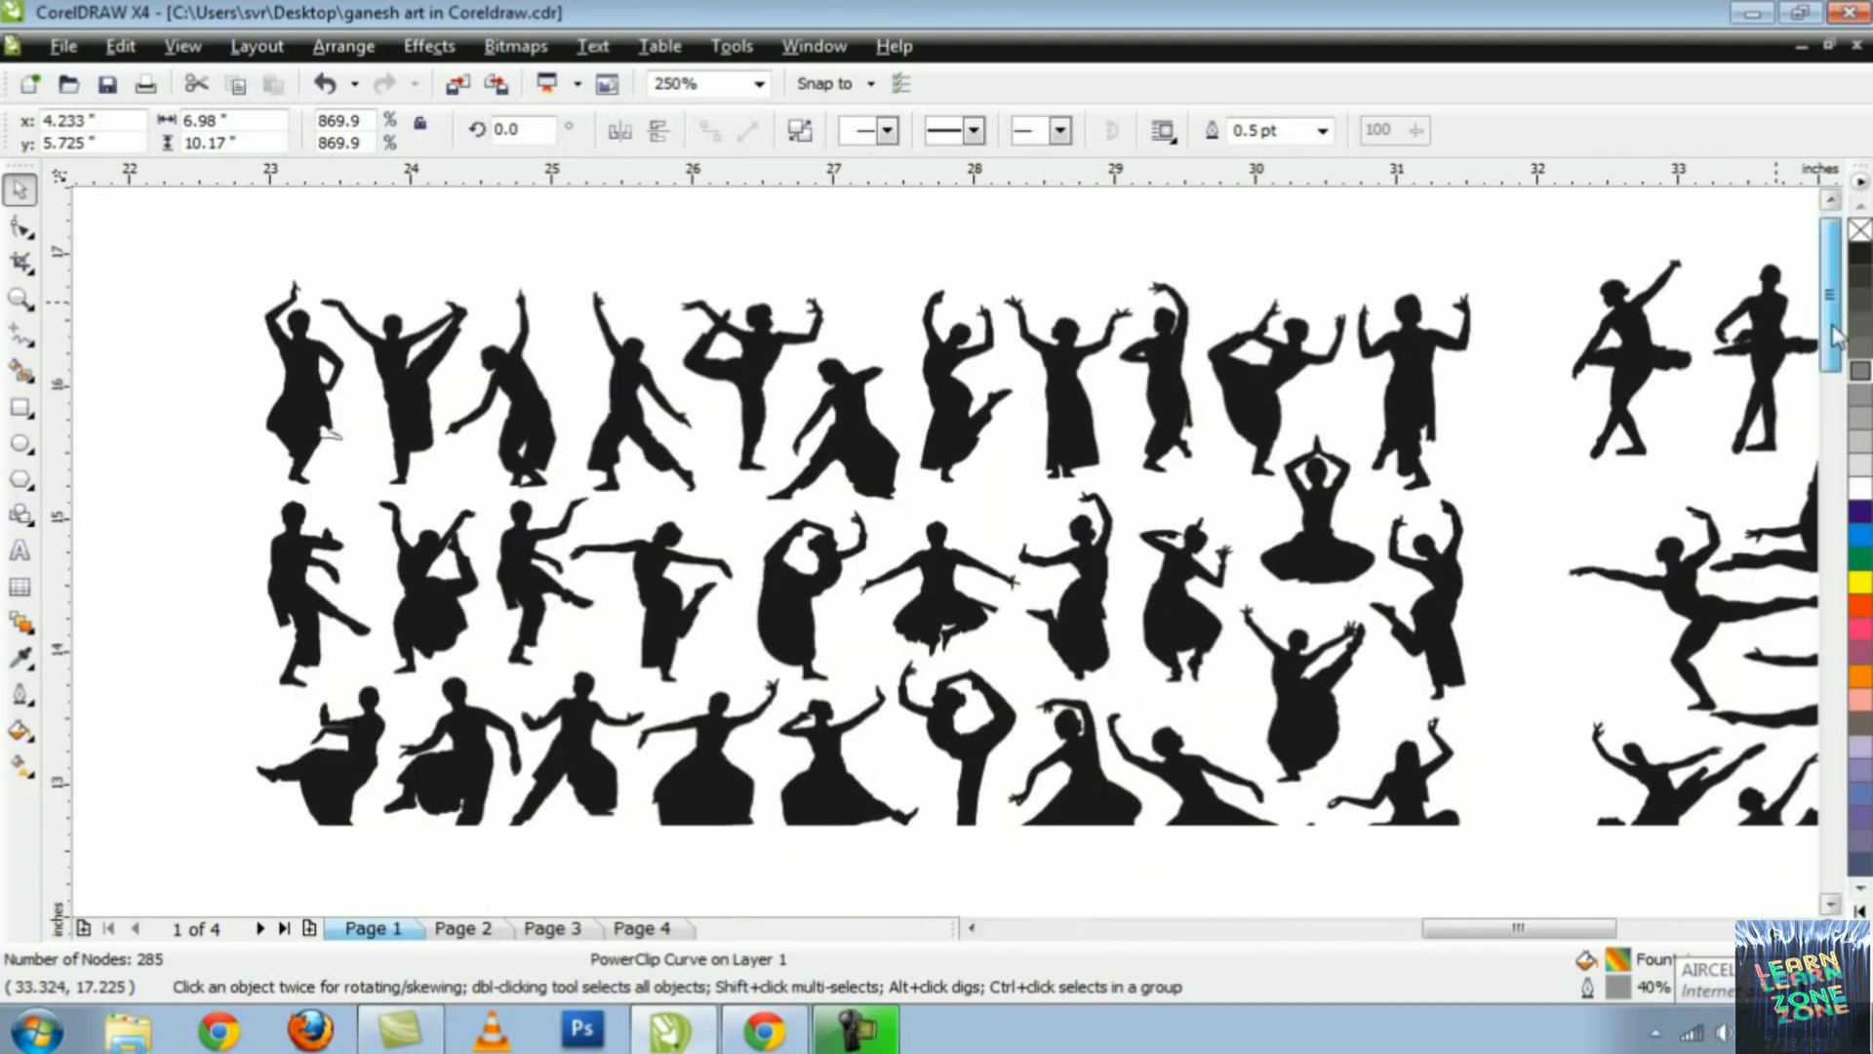
{"action": "scroll", "coordinate": [1315, 472], "scroll_direction": "down", "scroll_amount": 1}
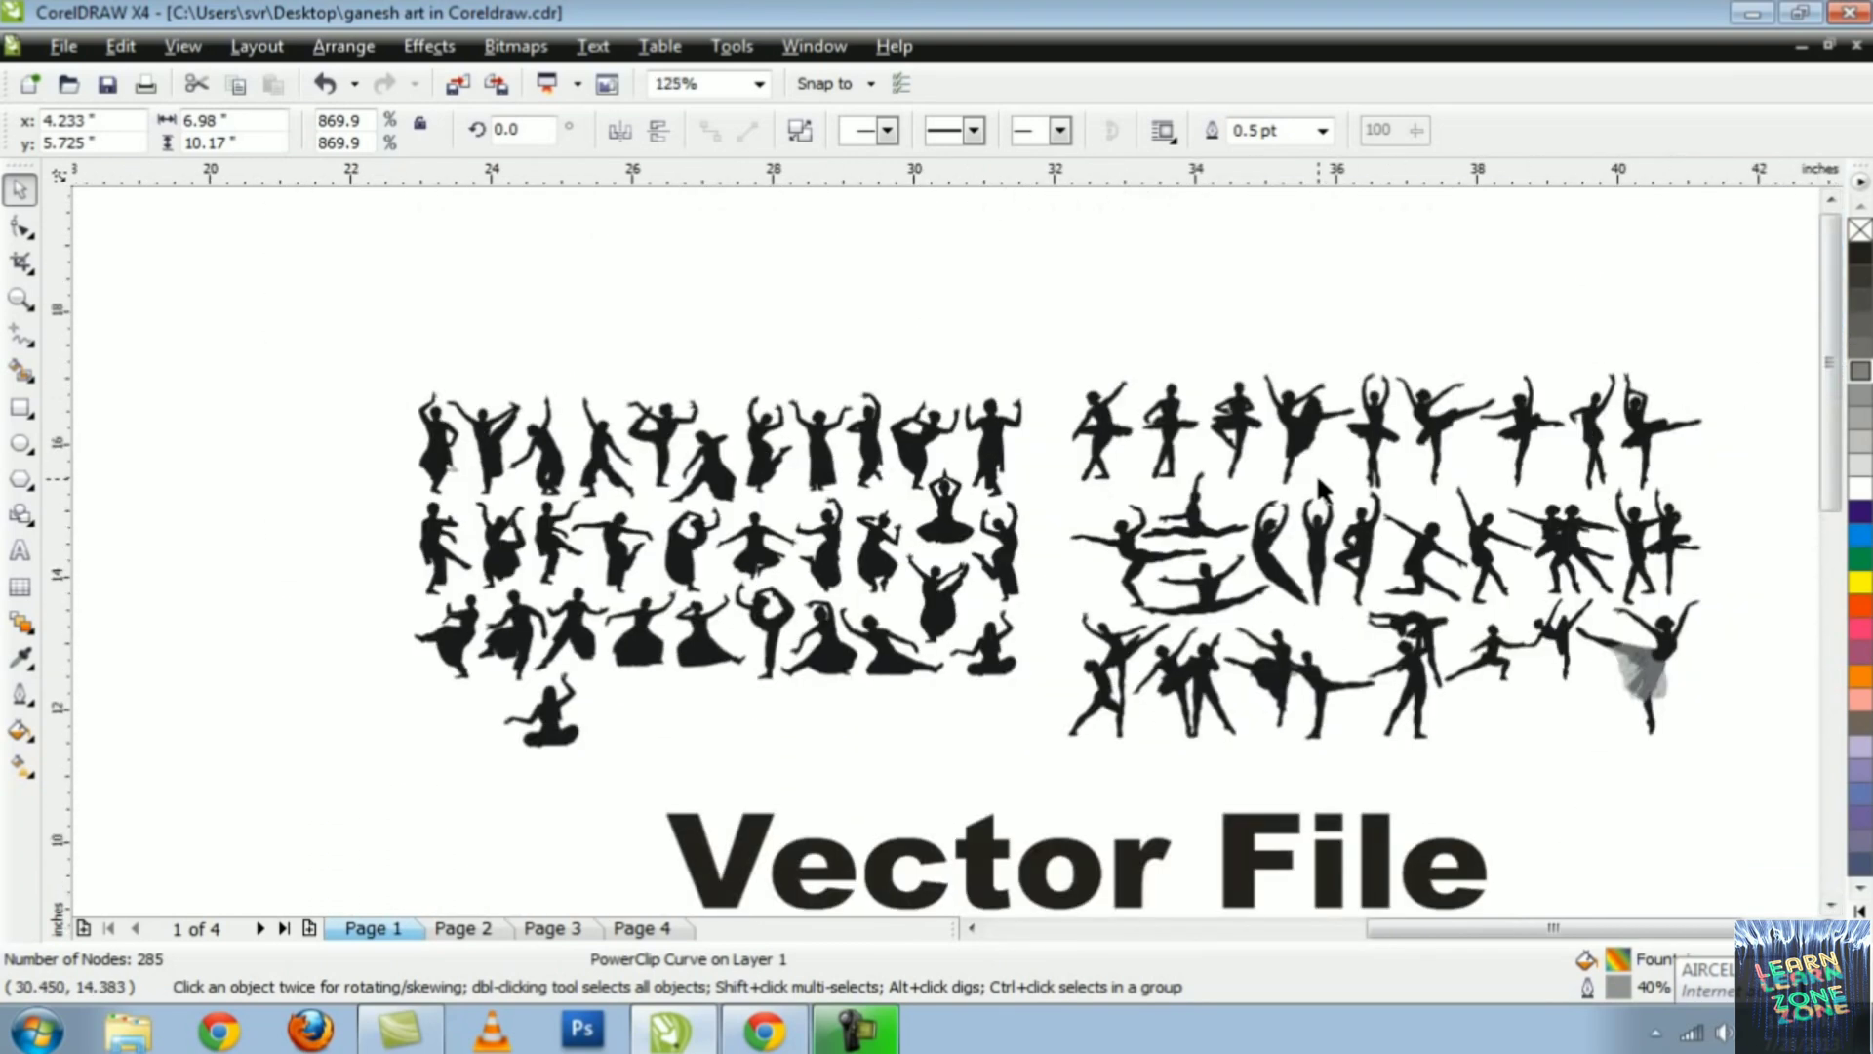
{"action": "left_click_drag", "start_coordinate": [1839, 481], "coordinate": [1841, 717]}
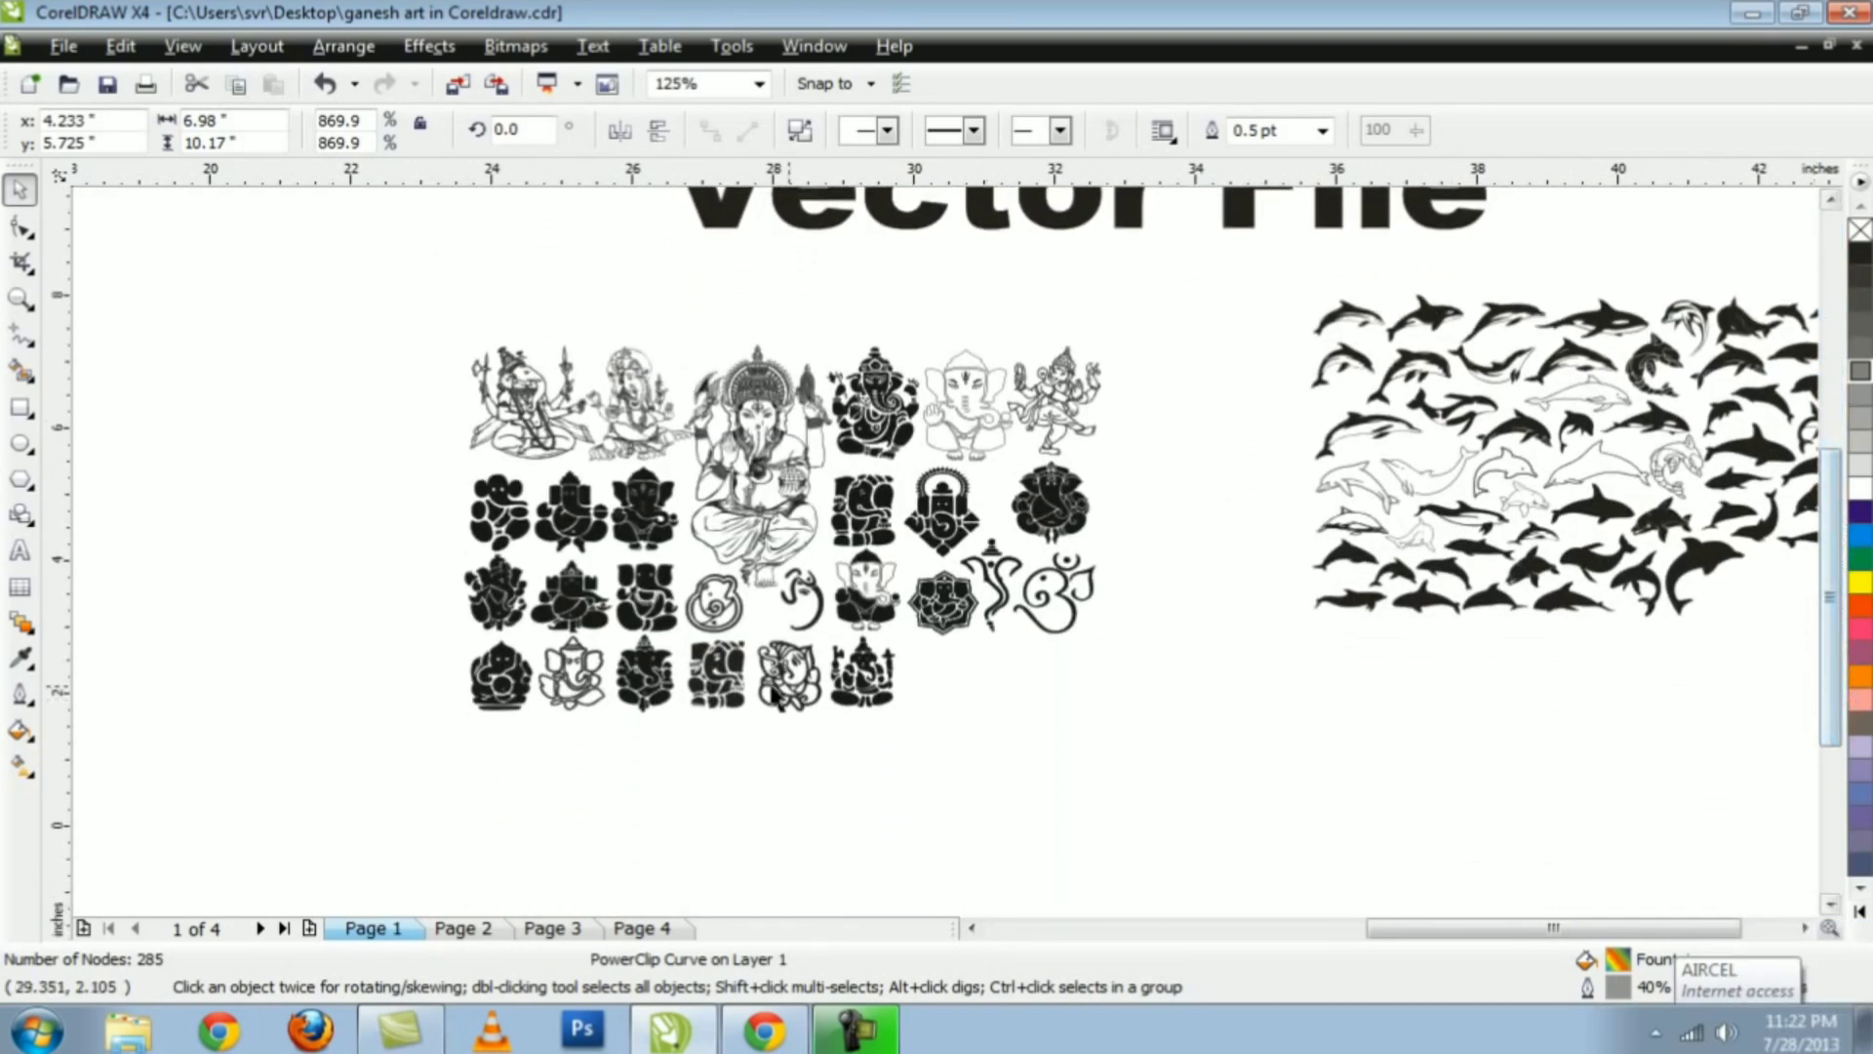
- Move the third silhouette in the lowest row of the Ganesha collection out to the empty area beside the collection
{"action": "scroll", "coordinate": [512, 636], "scroll_direction": "up", "scroll_amount": 1}
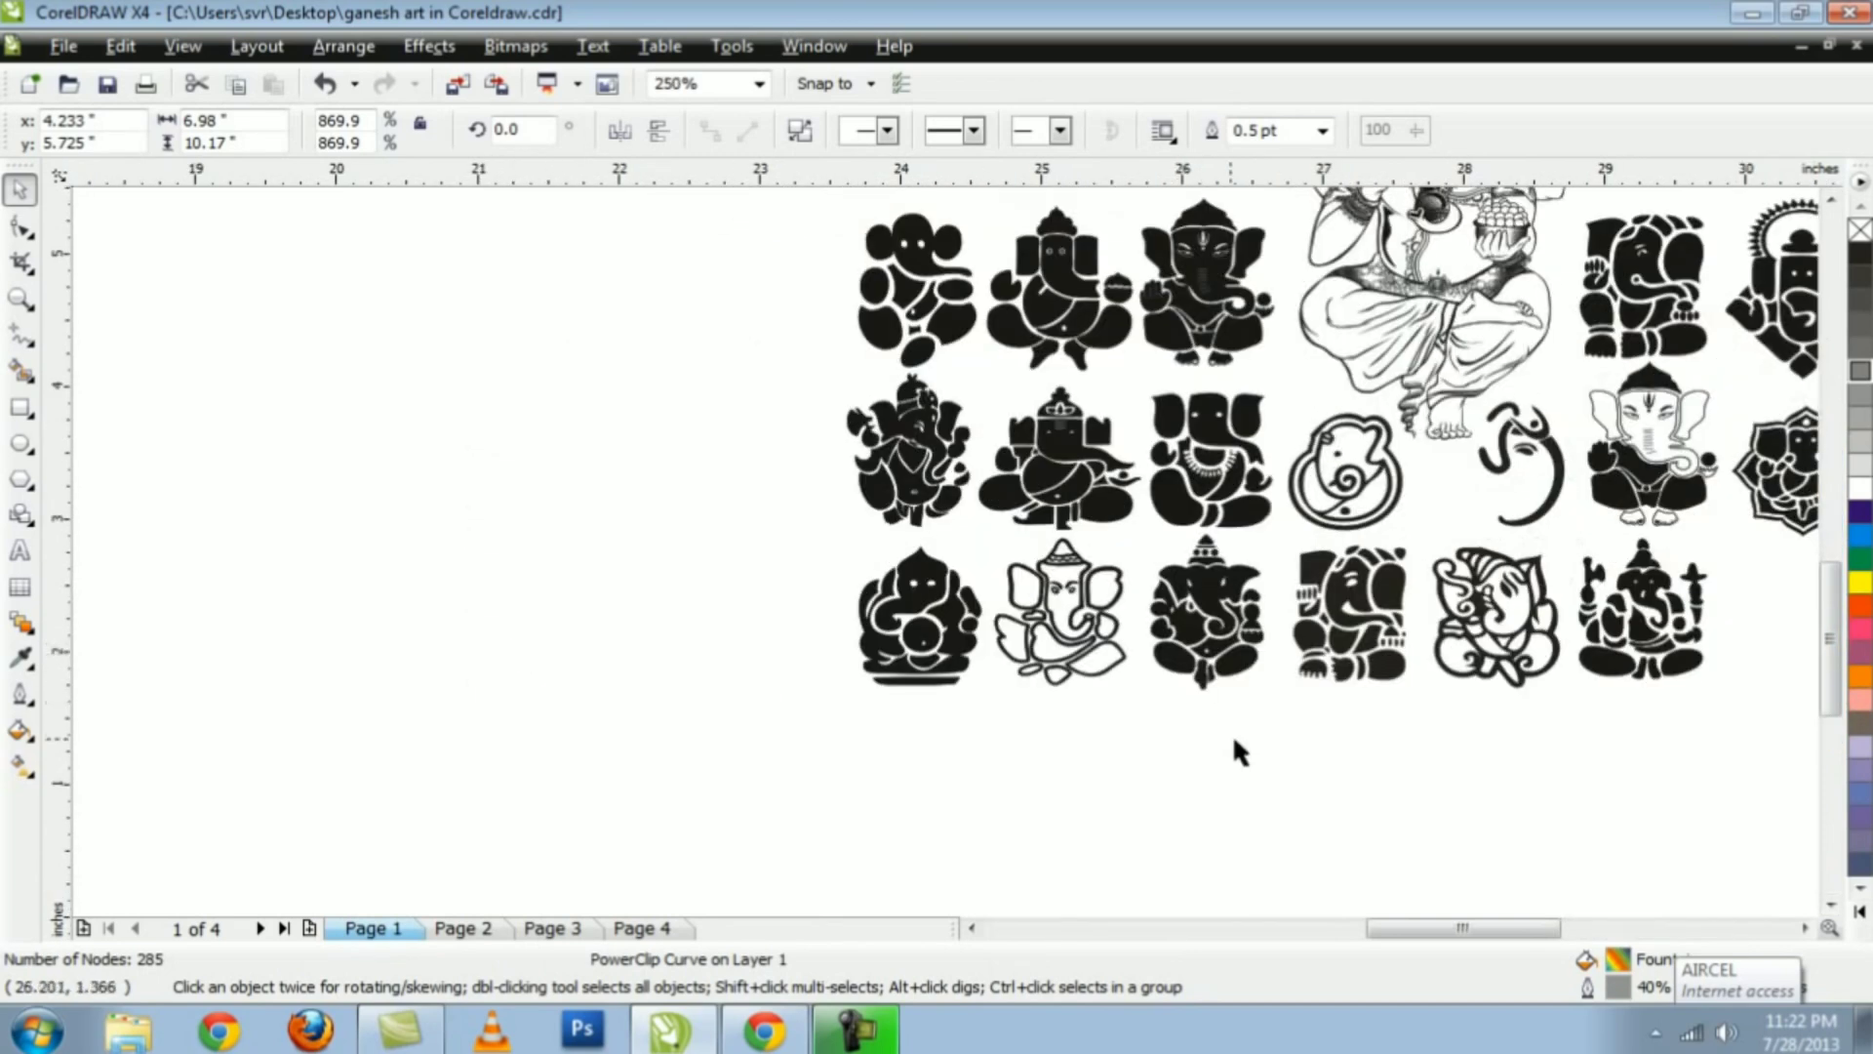
{"action": "left_click_drag", "start_coordinate": [1286, 719], "coordinate": [1132, 521]}
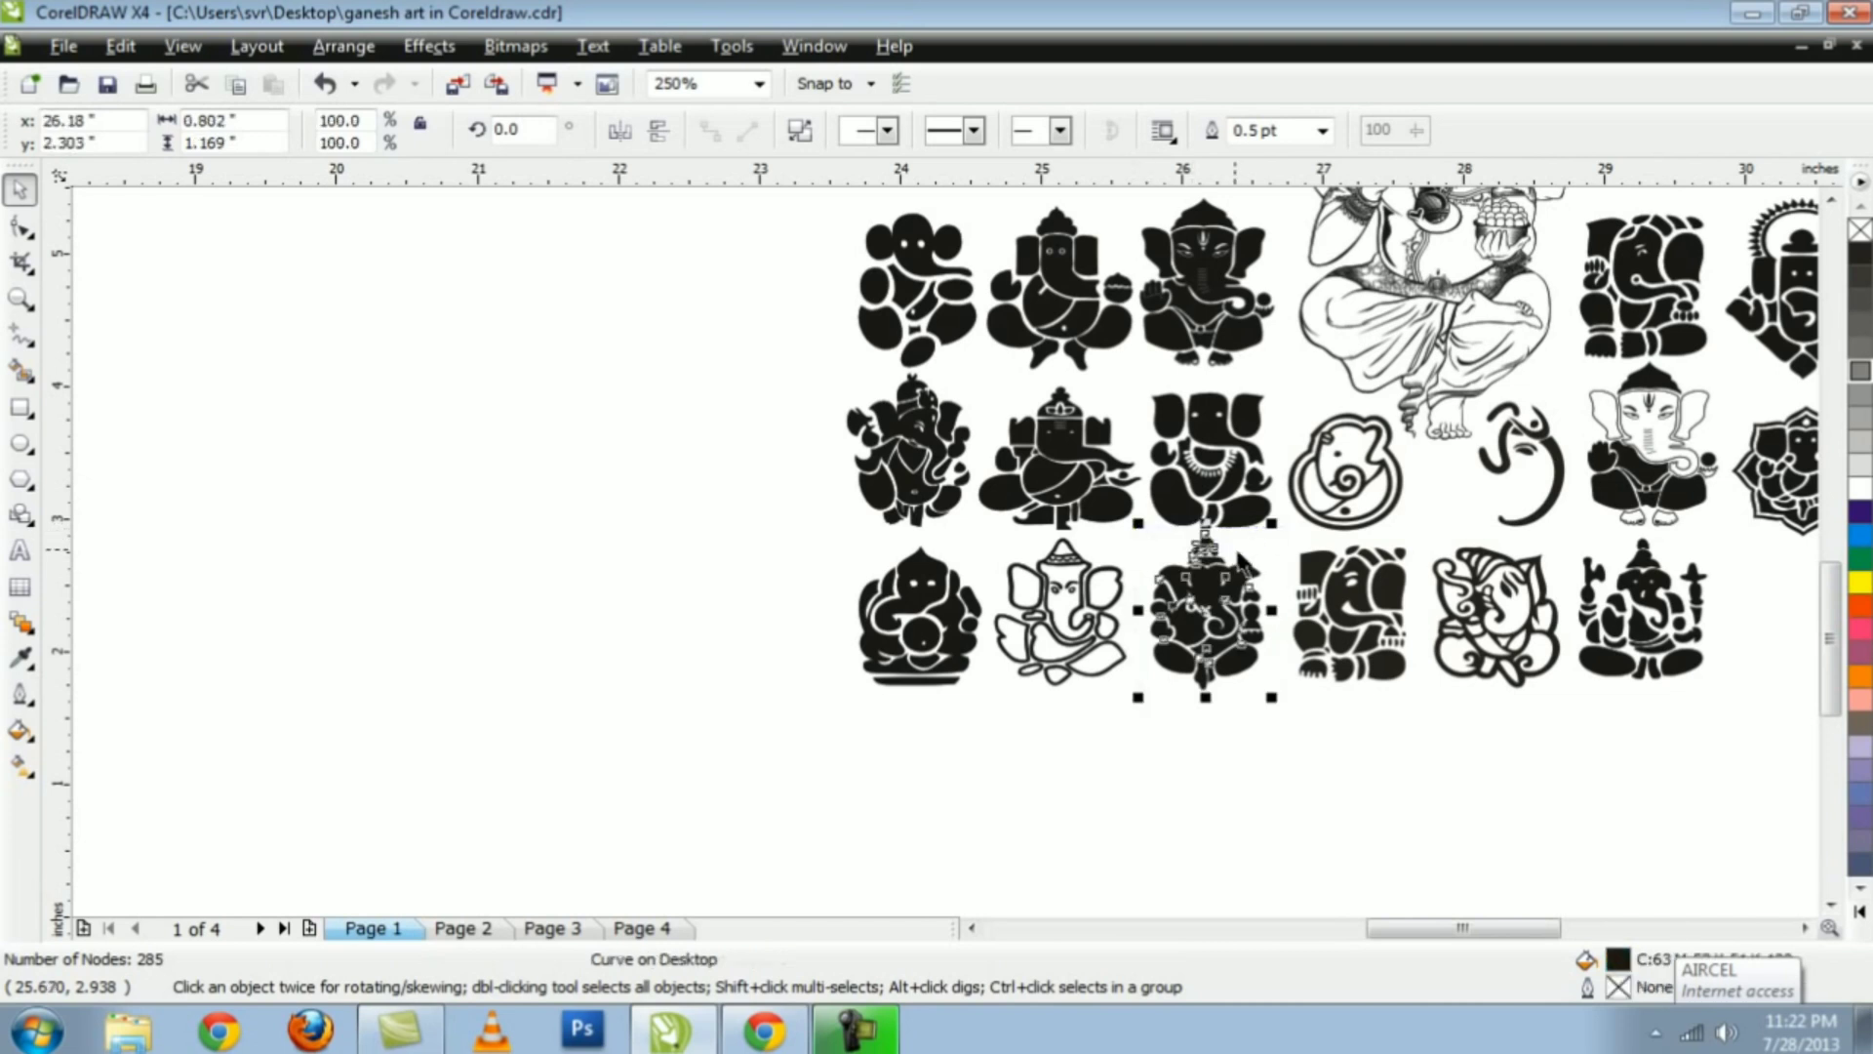
{"action": "left_click_drag", "start_coordinate": [1220, 610], "coordinate": [378, 406]}
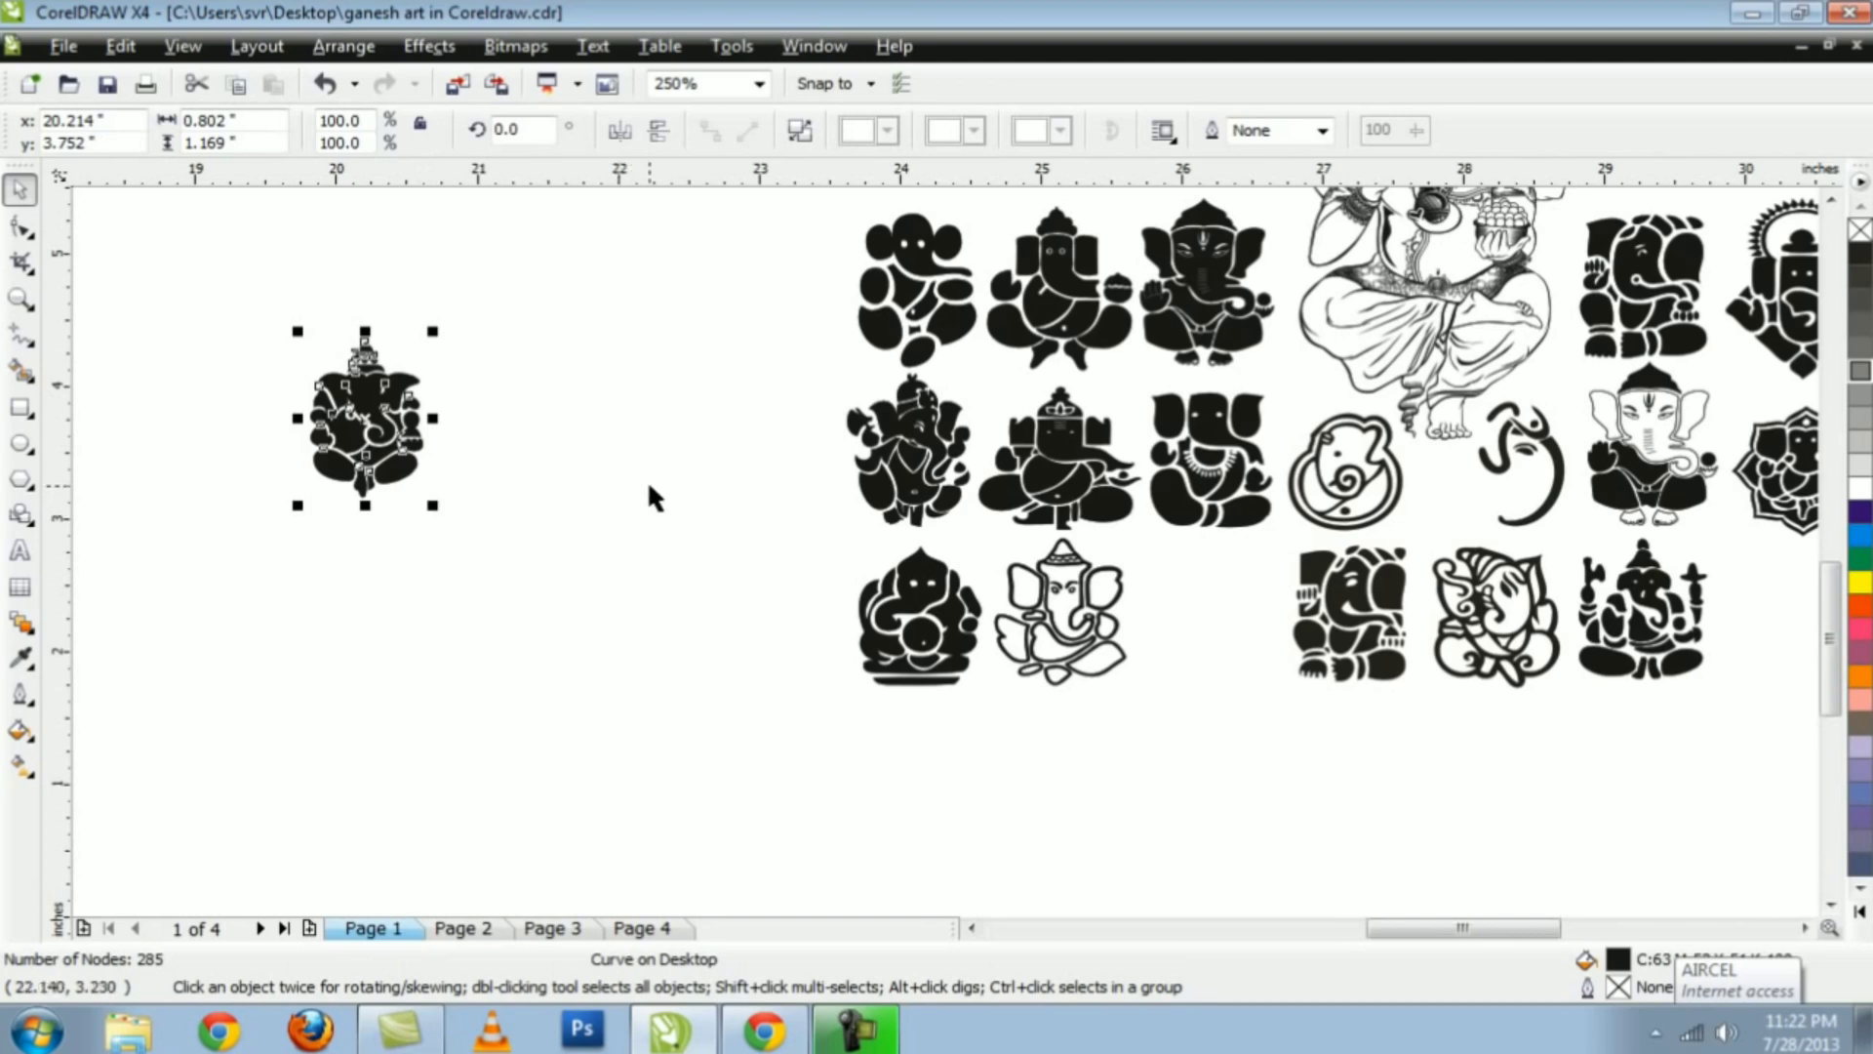
- Move the multicoloured Ganesha artwork off the page to the empty desktop area on its left side
{"action": "scroll", "coordinate": [639, 419], "scroll_direction": "down", "scroll_amount": 2}
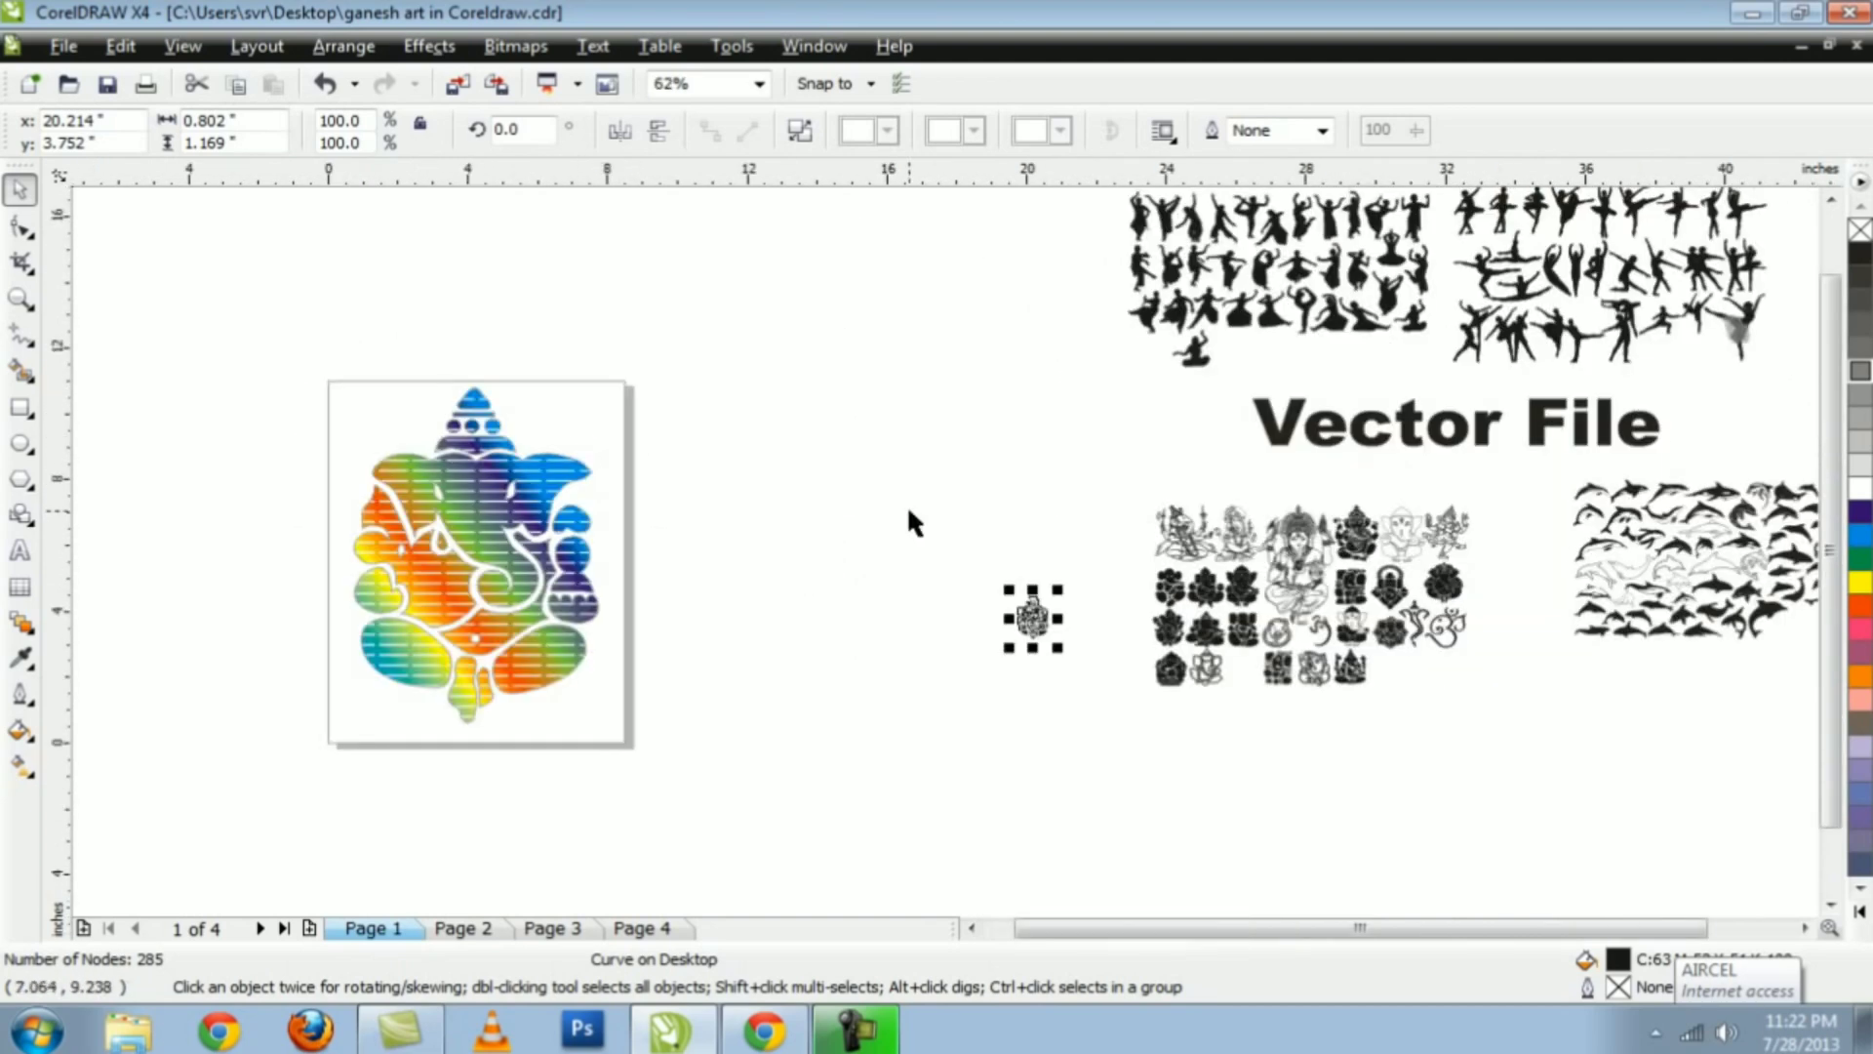
{"action": "left_click", "coordinate": [666, 432]}
{"action": "left_click_drag", "start_coordinate": [272, 355], "coordinate": [699, 742]}
{"action": "left_click_drag", "start_coordinate": [530, 573], "coordinate": [195, 462]}
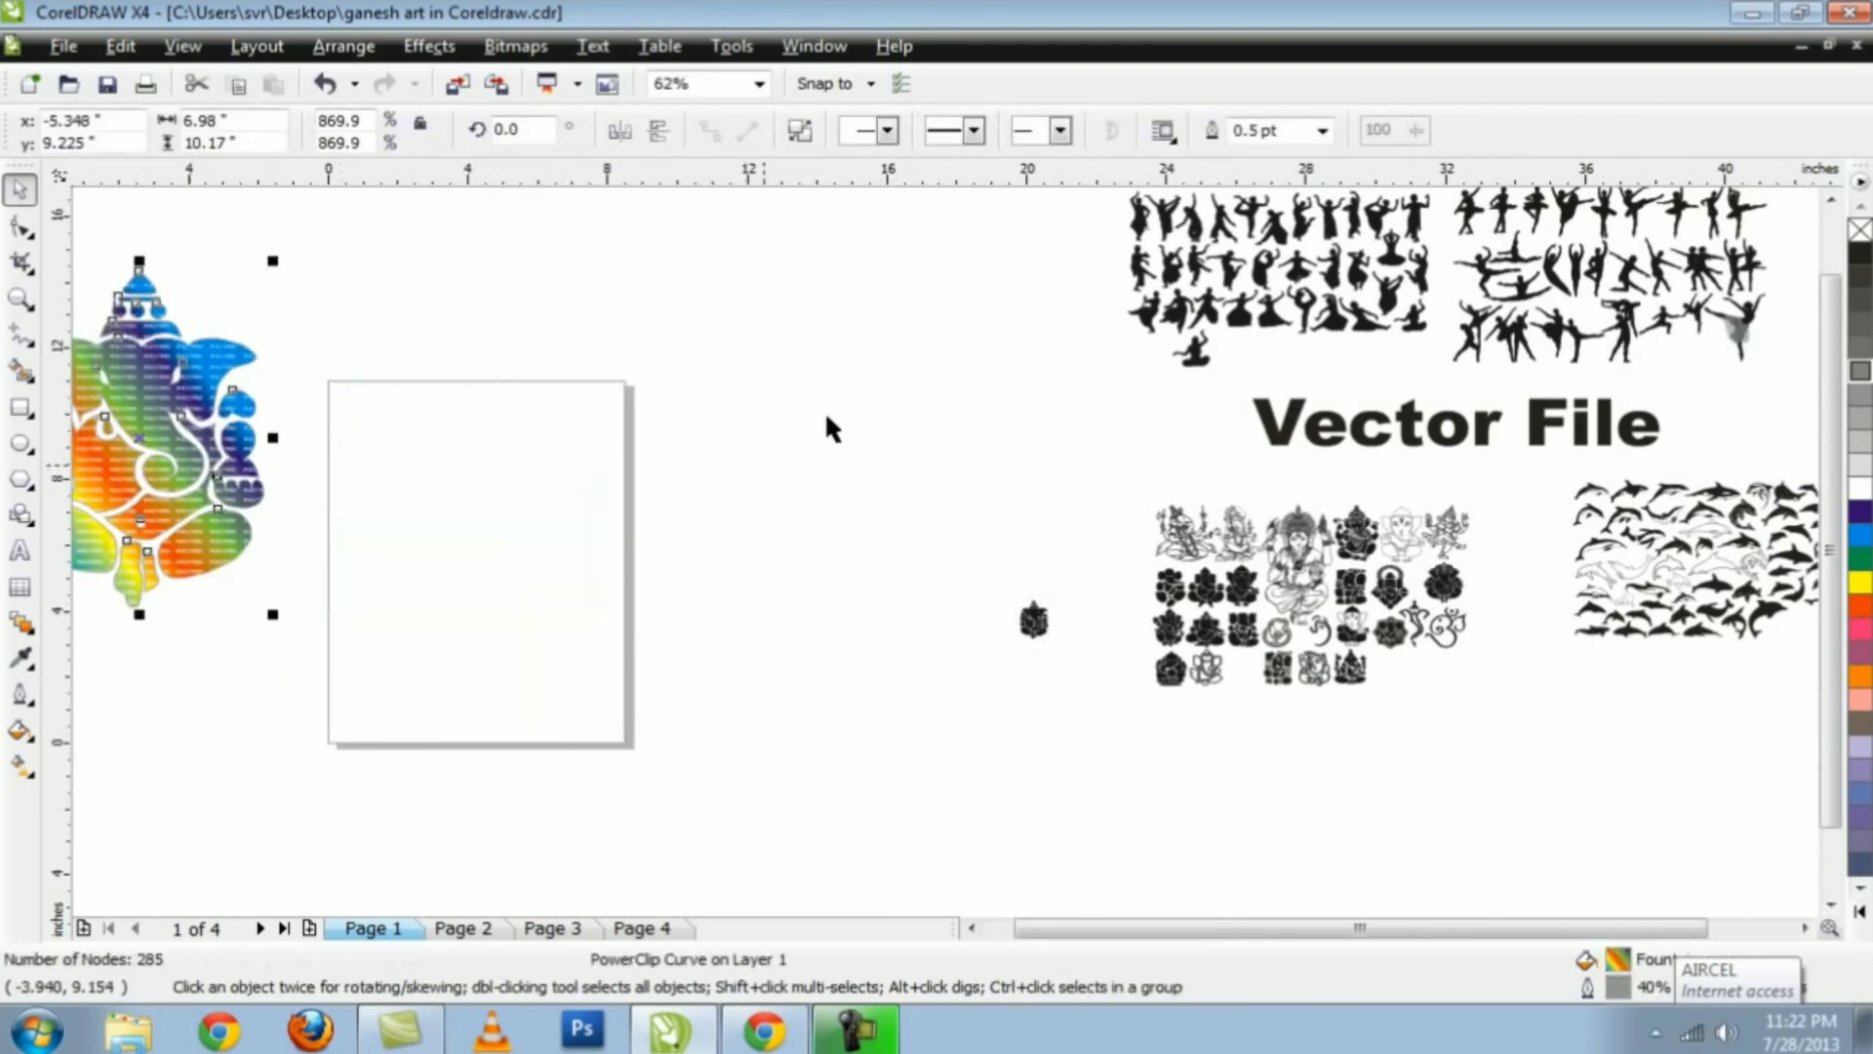
- Place the separated black Ganesha silhouette on the page and enlarge it to about 6.98 by 10.16 inches
{"action": "left_click", "coordinate": [1070, 630]}
{"action": "left_click_drag", "start_coordinate": [1032, 618], "coordinate": [448, 465]}
{"action": "scroll", "coordinate": [422, 497], "scroll_direction": "up", "scroll_amount": 1}
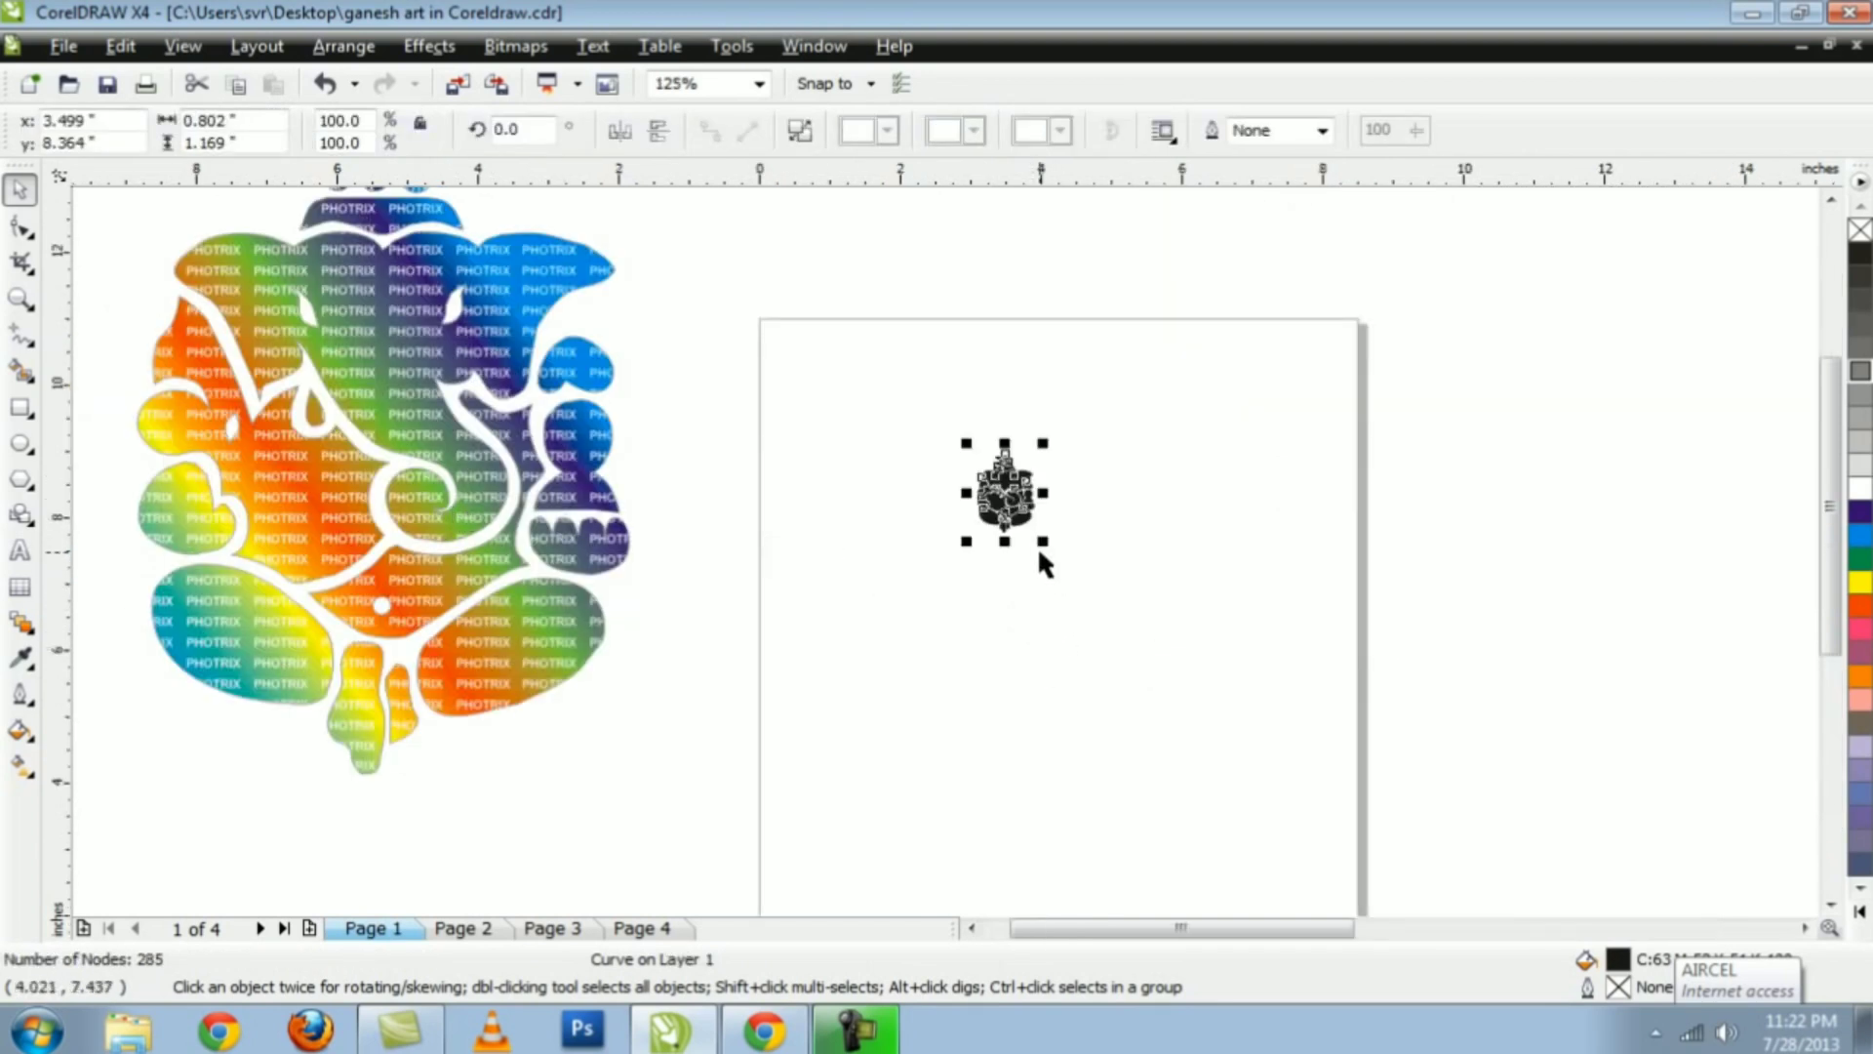
{"action": "left_click_drag", "start_coordinate": [1041, 542], "coordinate": [1268, 859]}
{"action": "left_click_drag", "start_coordinate": [966, 444], "coordinate": [810, 312]}
{"action": "left_click_drag", "start_coordinate": [1068, 434], "coordinate": [1071, 485]}
{"action": "left_click", "coordinate": [847, 507]}
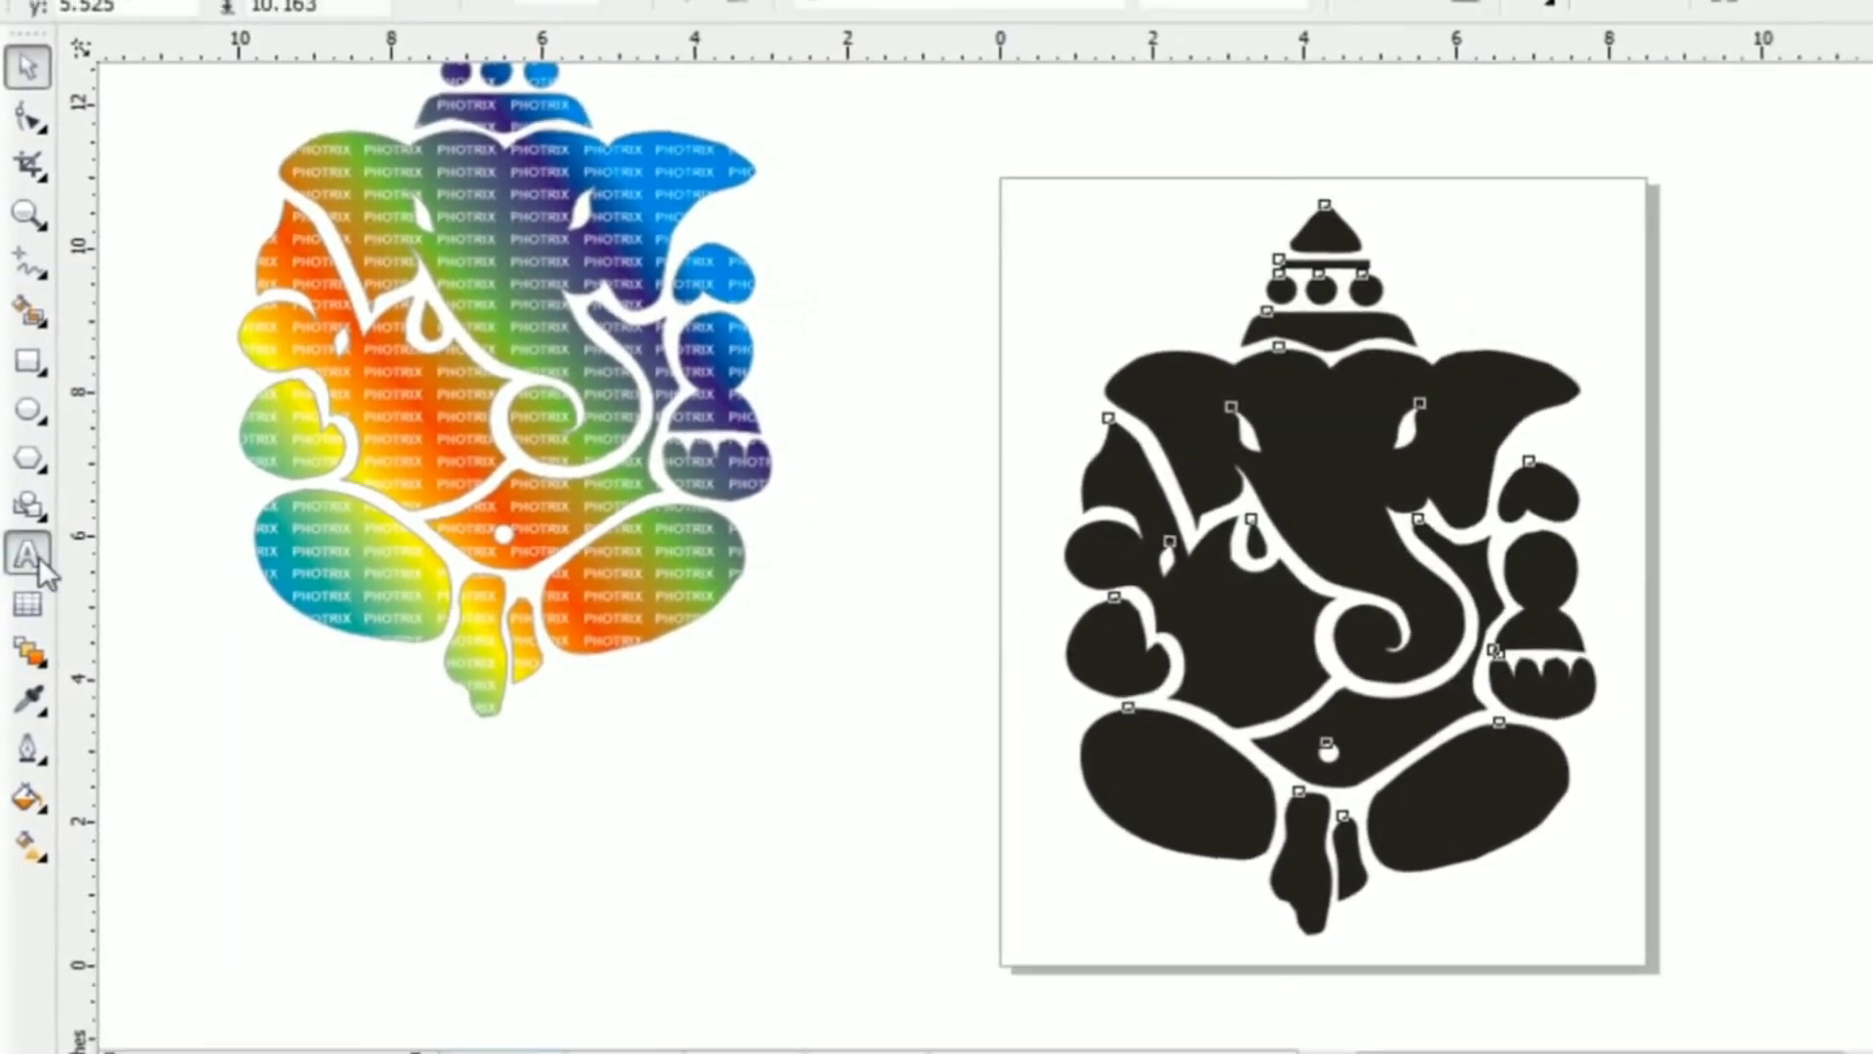
- Draw a trial paragraph text frame about 7.2 by 9.2 inches beside the page and delete it
{"action": "left_click", "coordinate": [31, 558]}
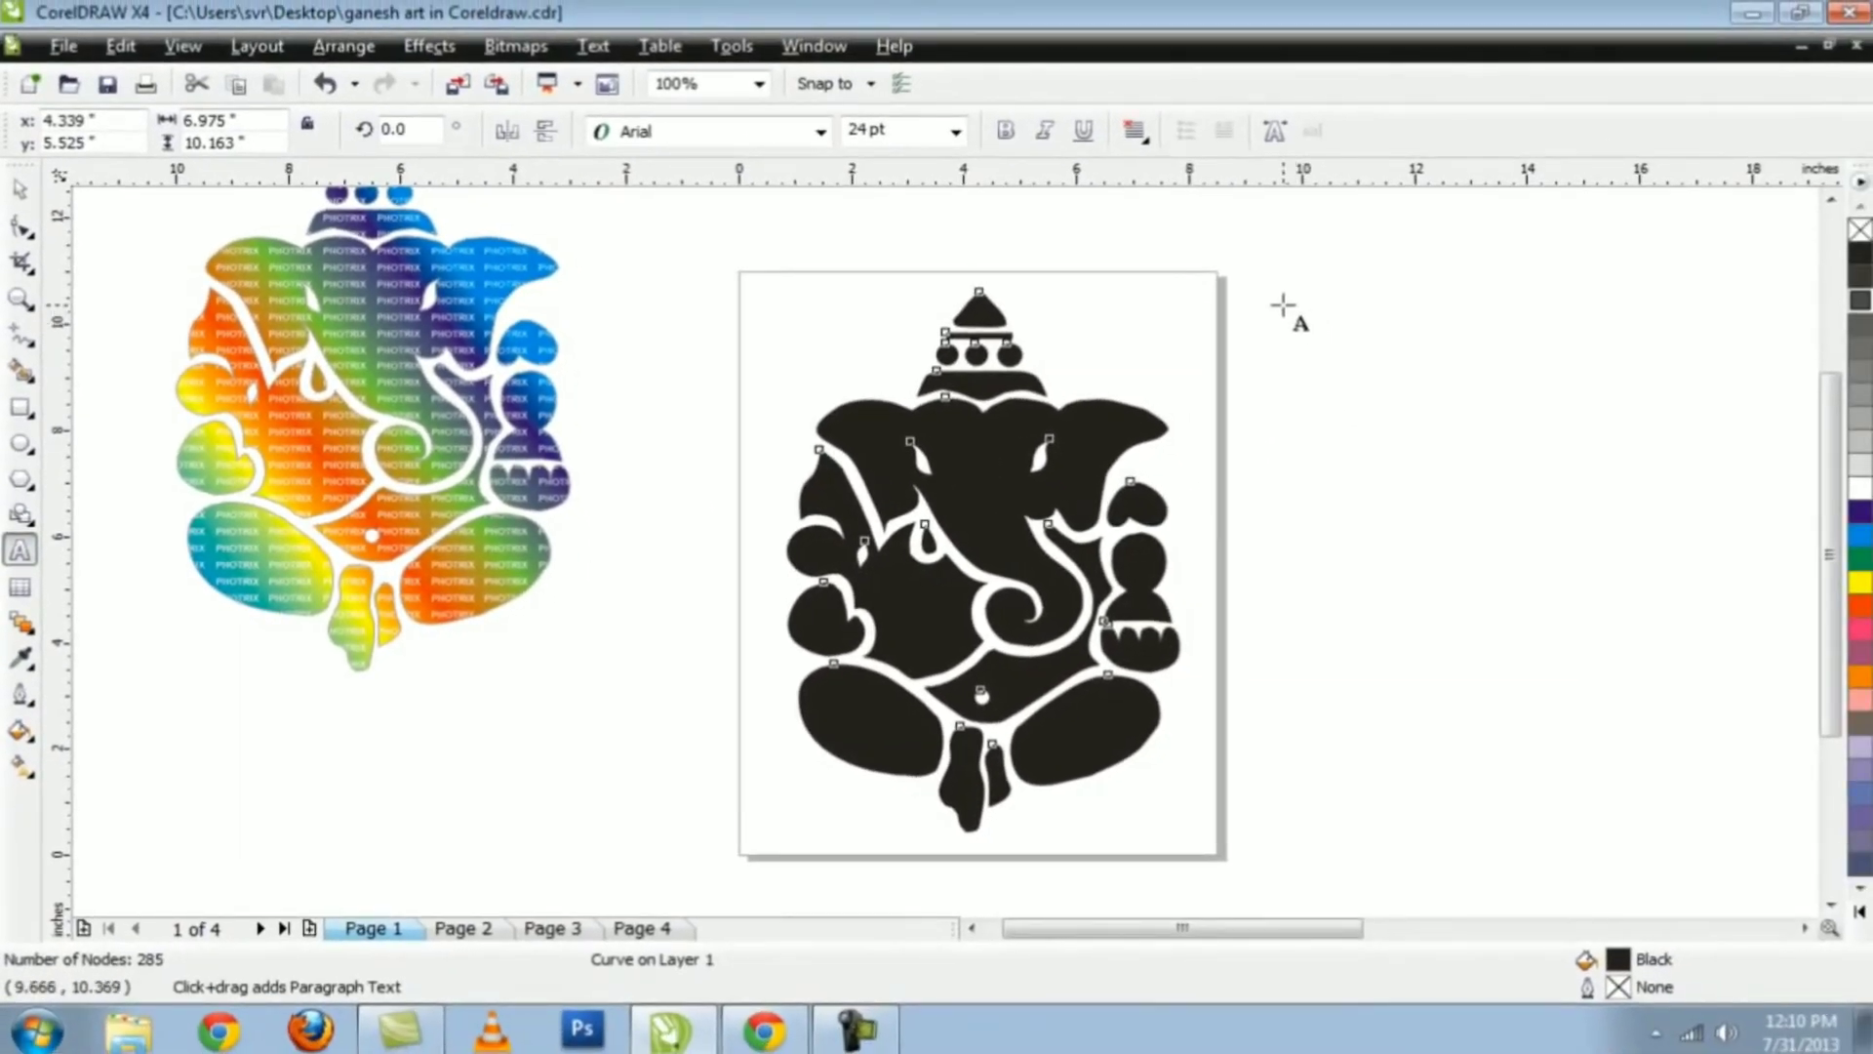
{"action": "left_click_drag", "start_coordinate": [1284, 307], "coordinate": [1690, 793]}
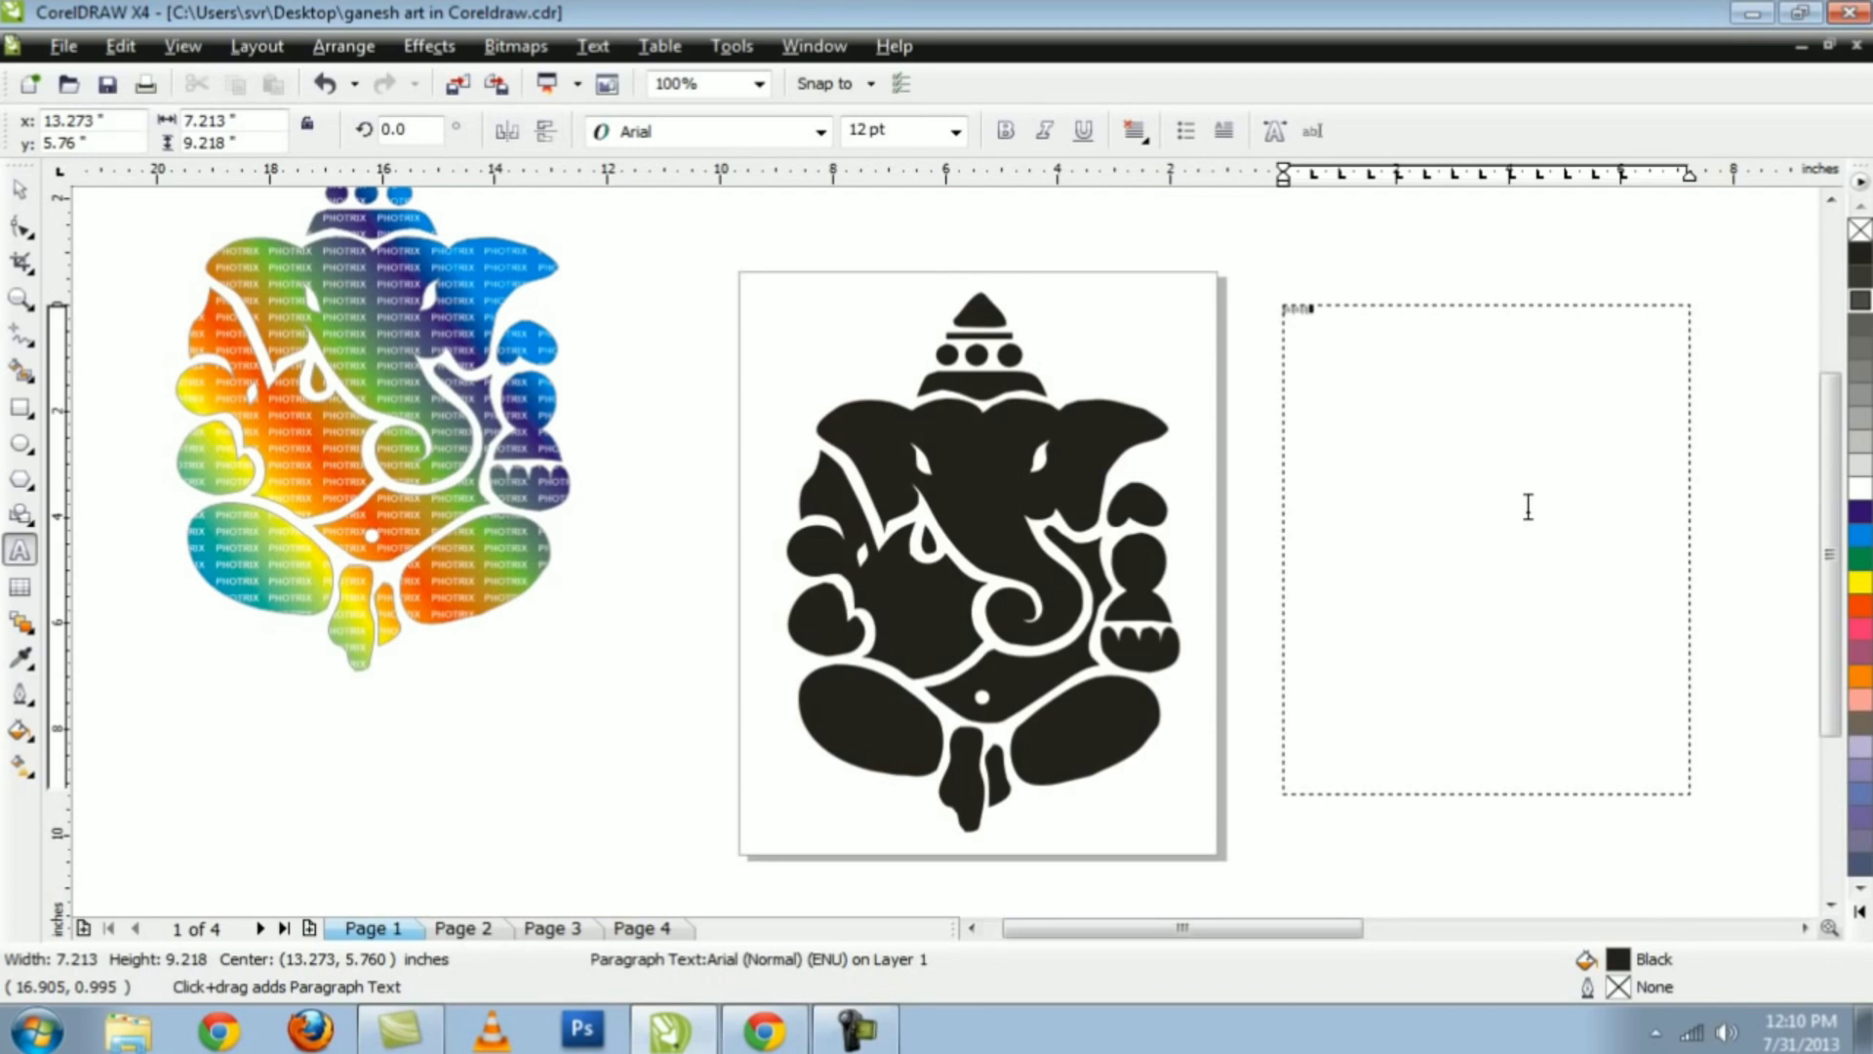
{"action": "key", "text": "Escape"}
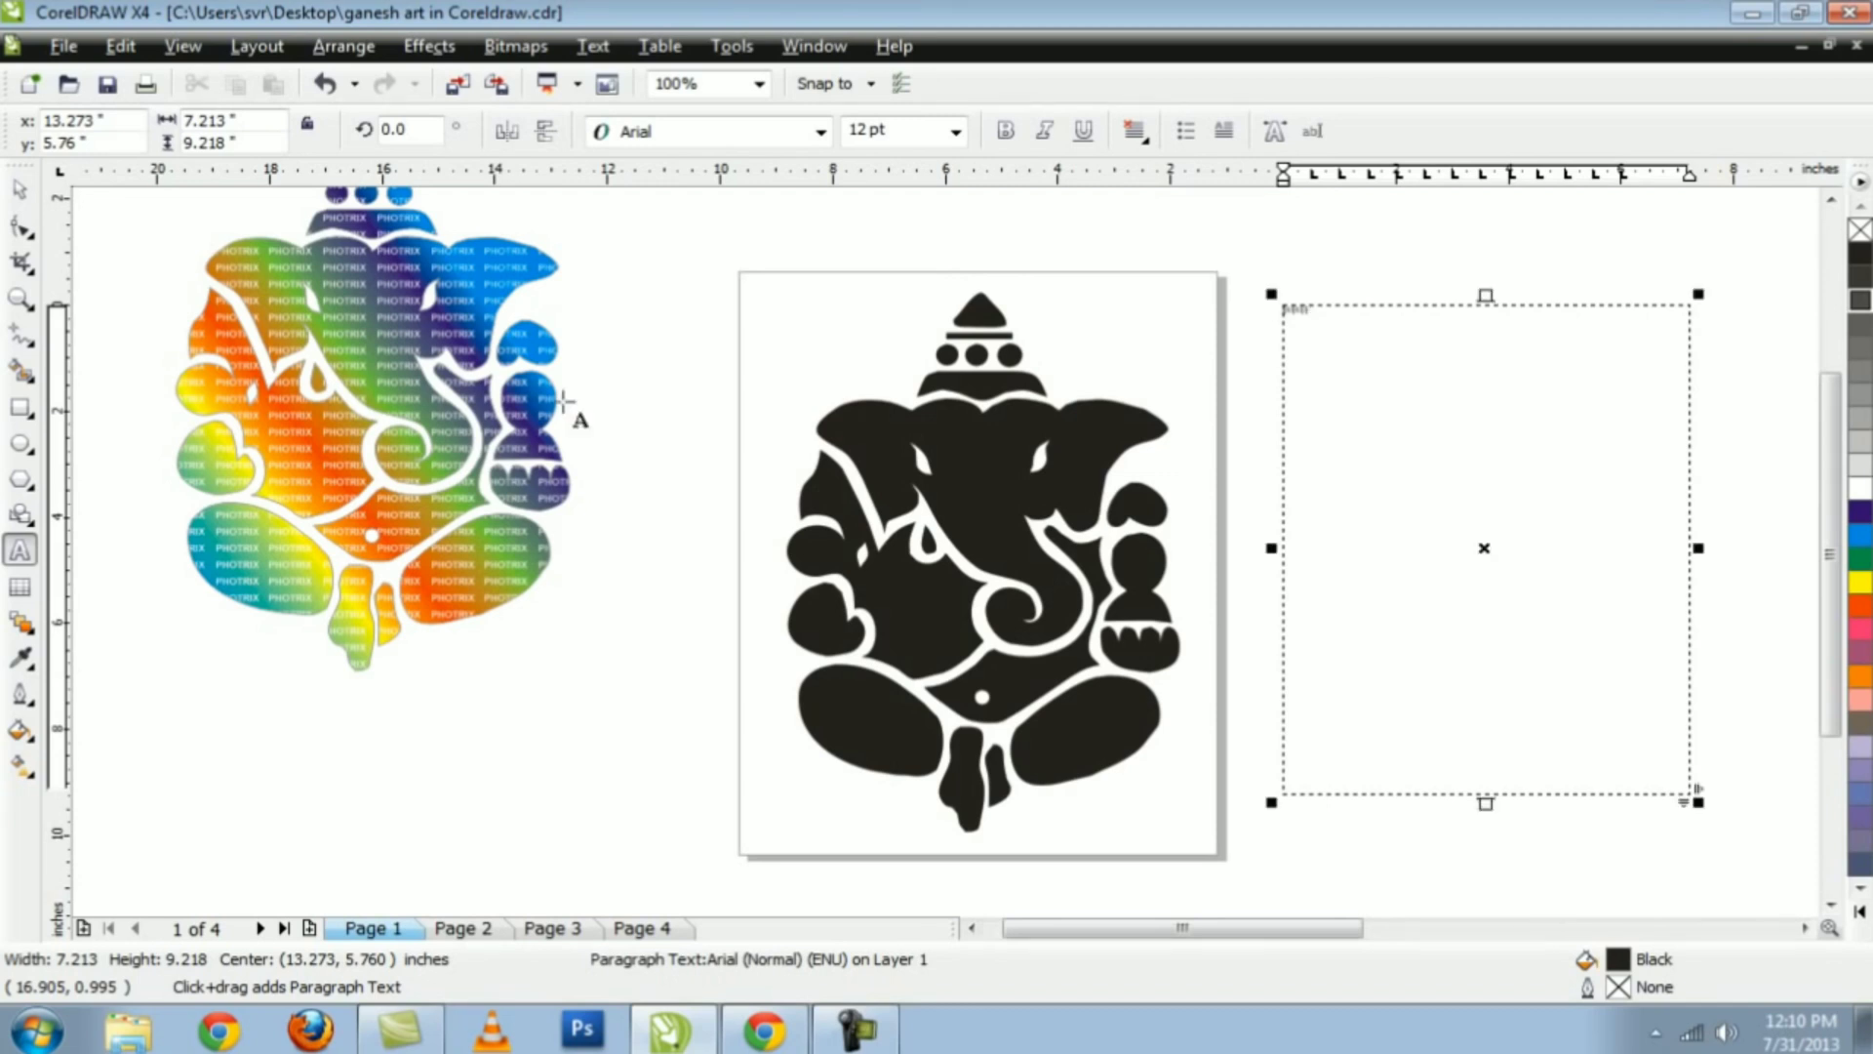
{"action": "left_click", "coordinate": [22, 190]}
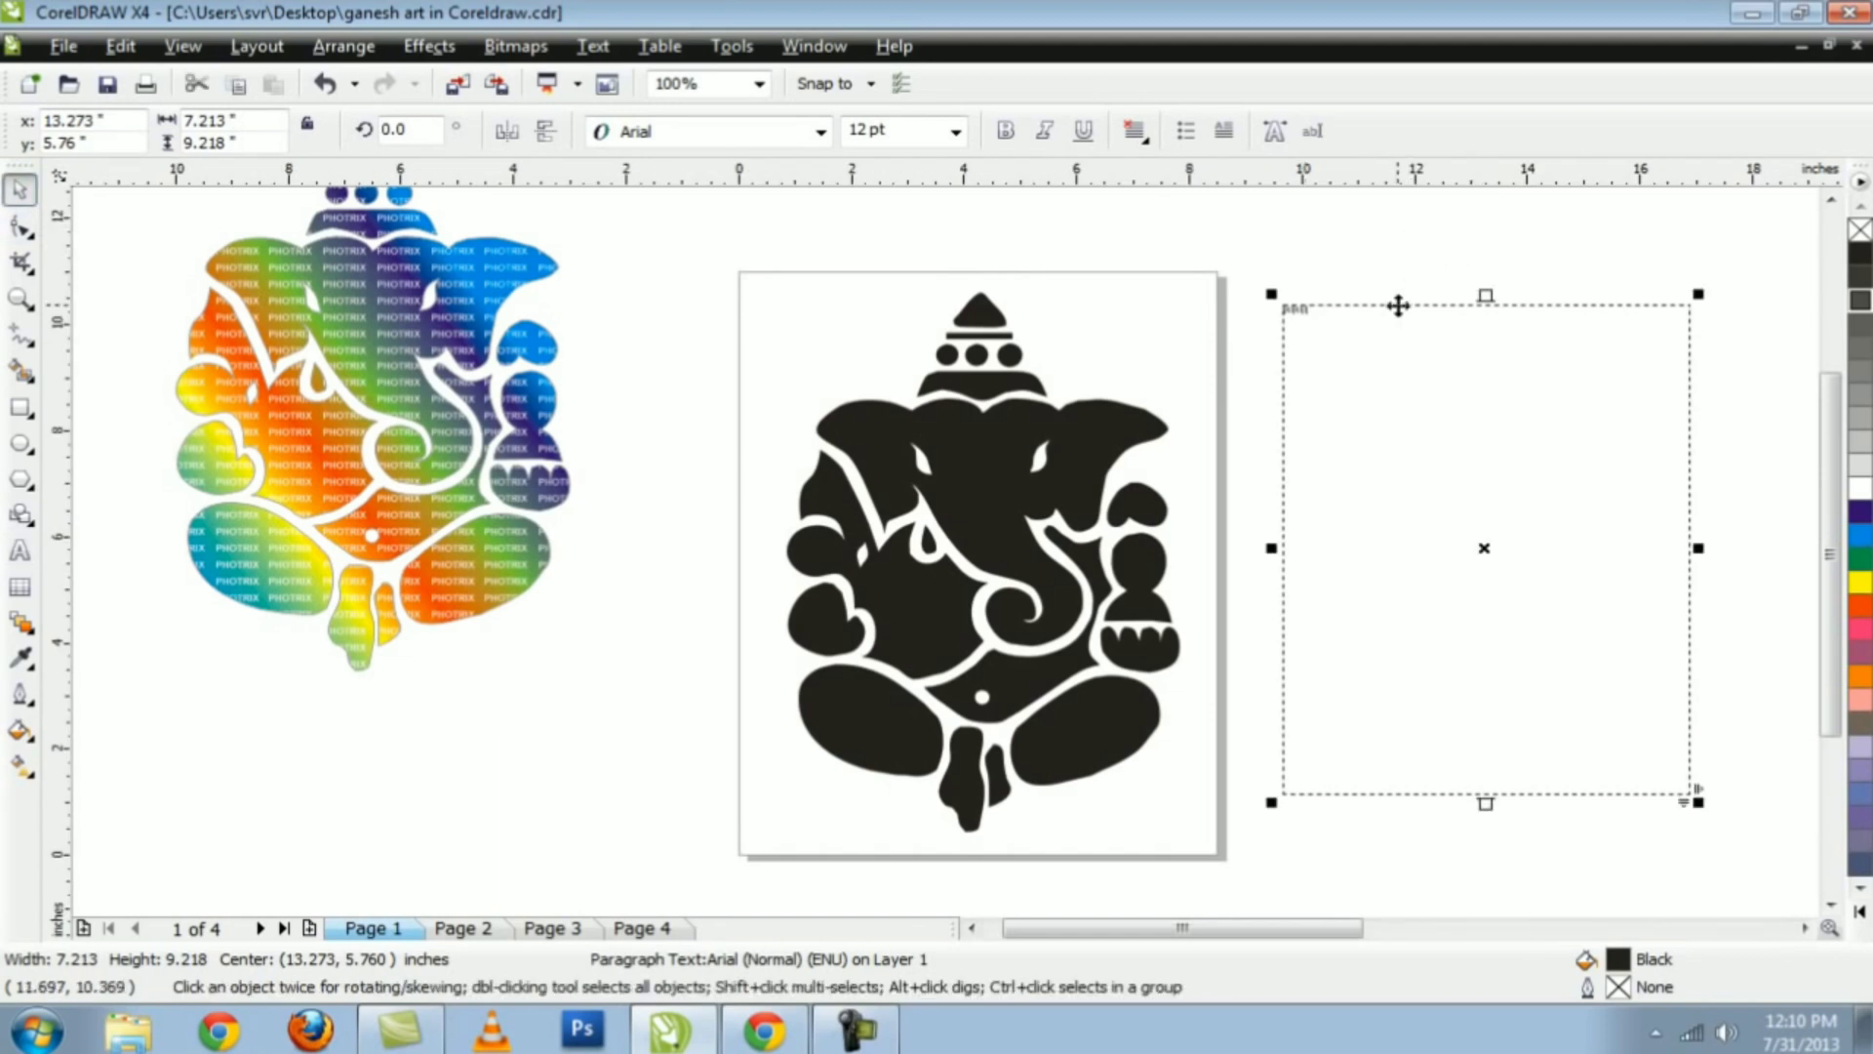
{"action": "key", "text": "Delete"}
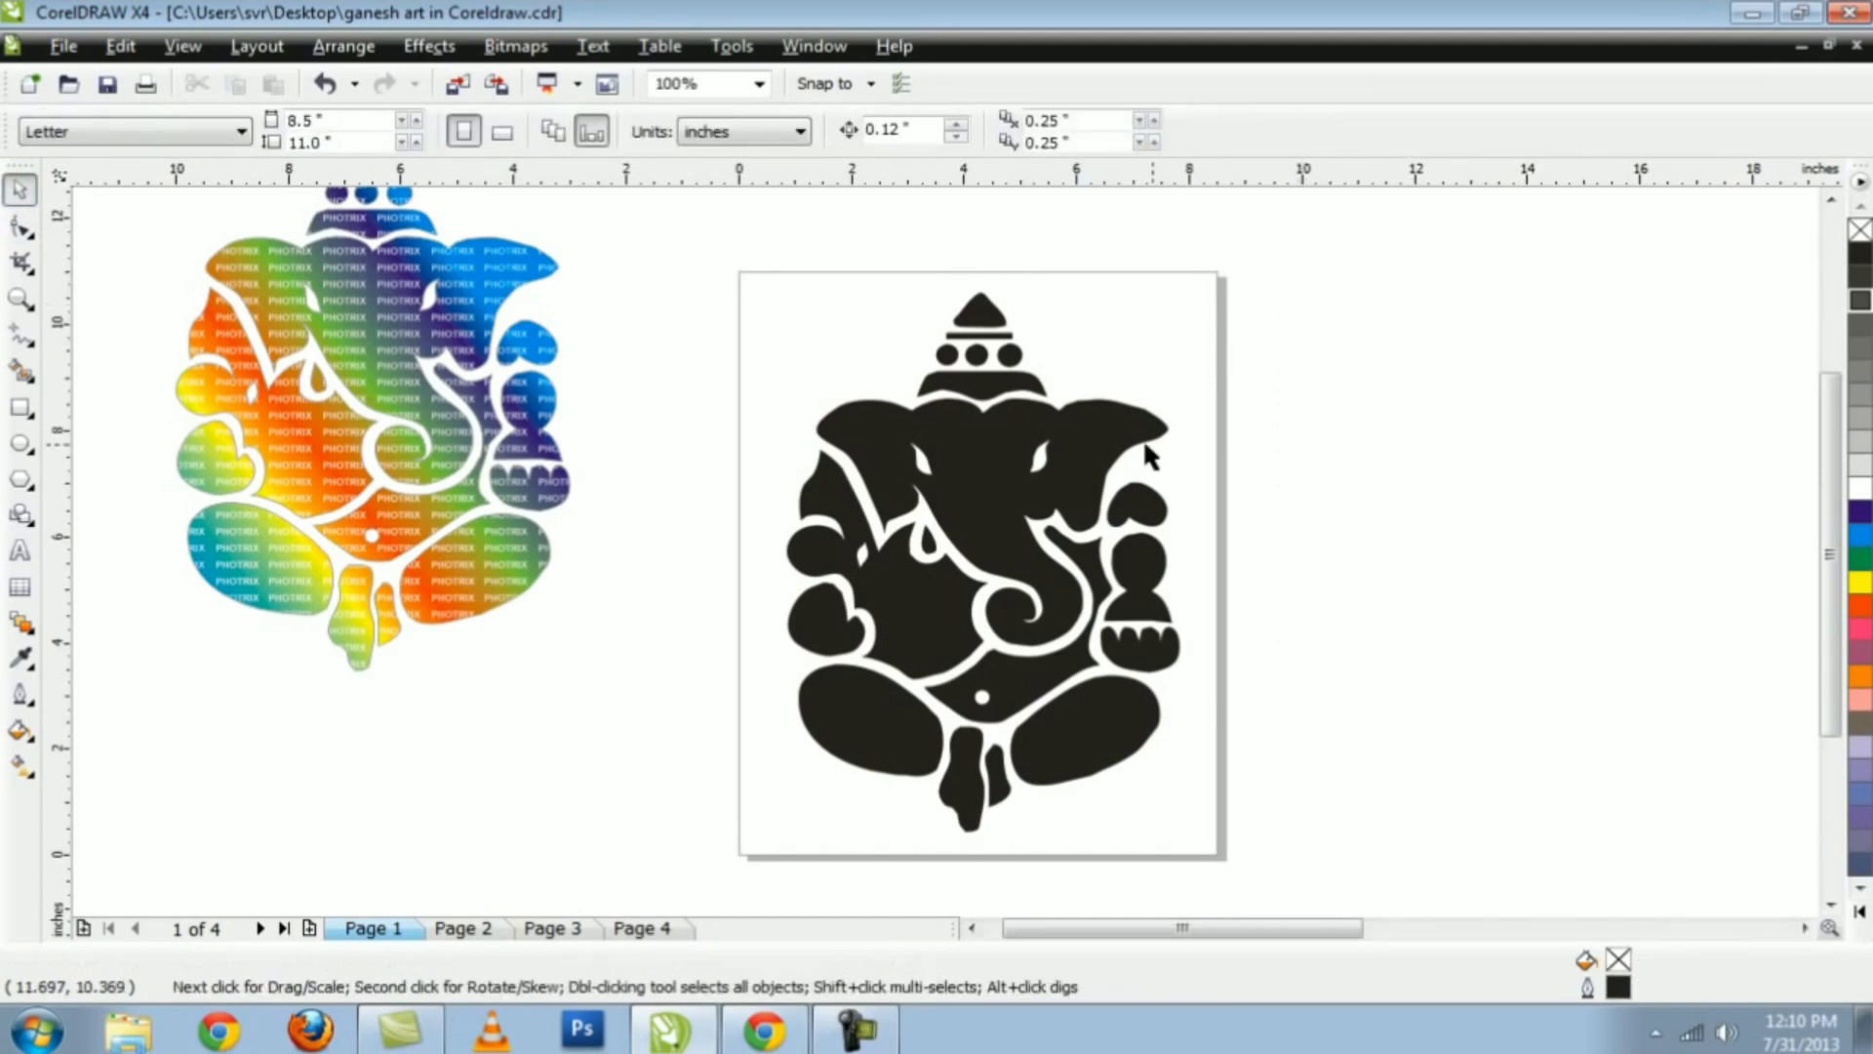
- Move the ready-made paragraph text block from beside the silhouette collections to just right of the page, centred at about 14.1, 5.6 inches
{"action": "scroll", "coordinate": [1126, 444], "scroll_direction": "down", "scroll_amount": 1}
{"action": "scroll", "coordinate": [1126, 444], "scroll_direction": "down", "scroll_amount": 1}
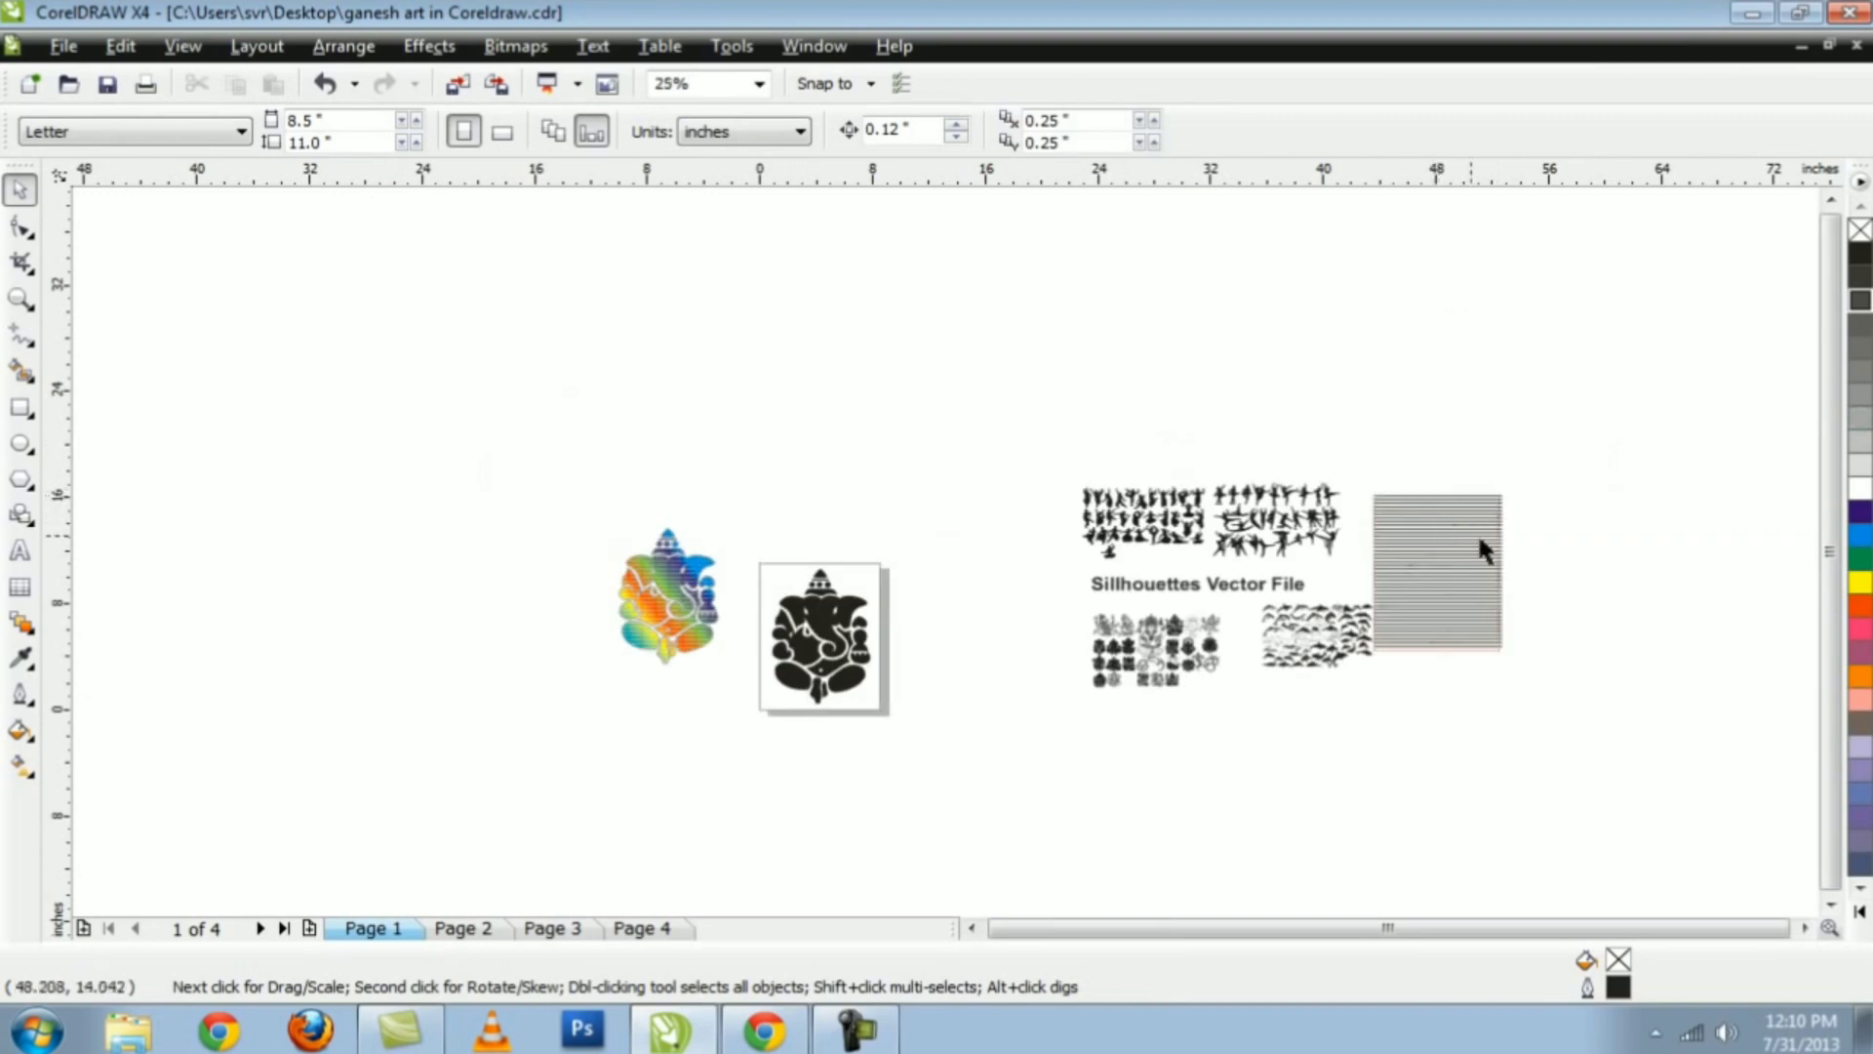
{"action": "left_click_drag", "start_coordinate": [1466, 554], "coordinate": [982, 620]}
{"action": "scroll", "coordinate": [844, 695], "scroll_direction": "up", "scroll_amount": 2}
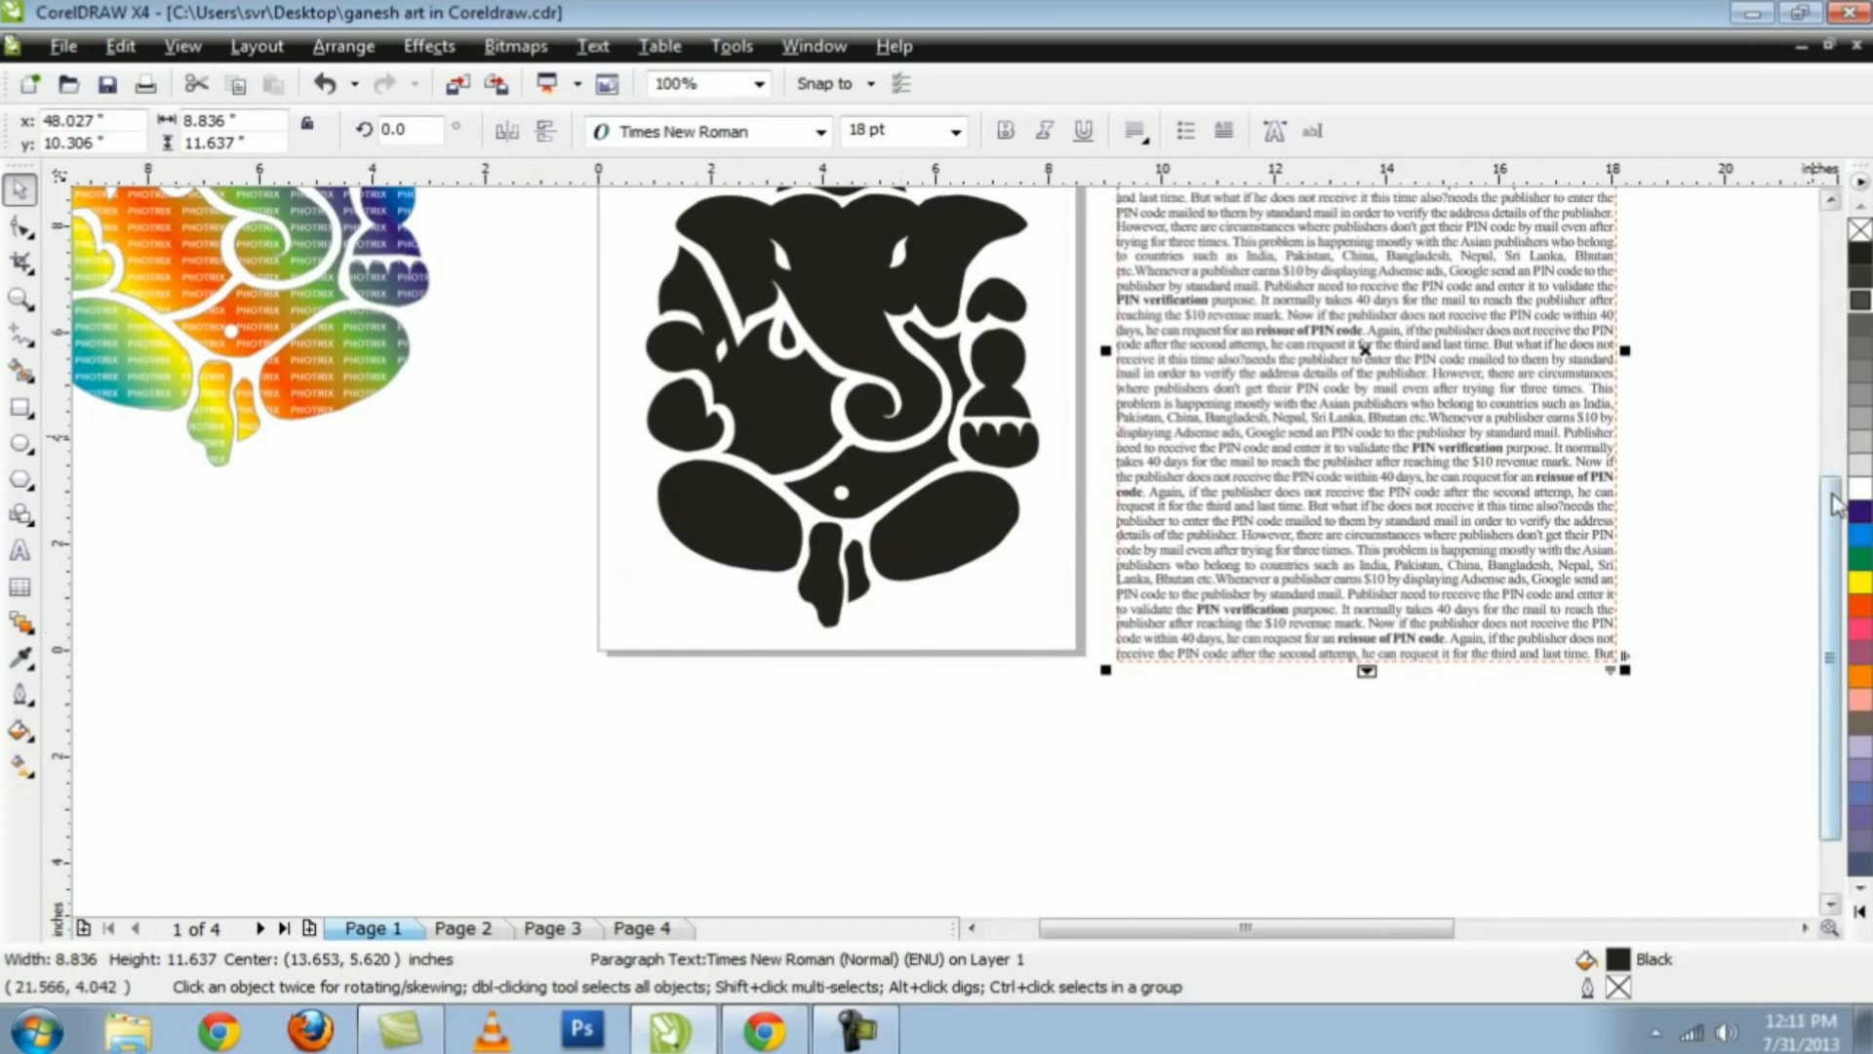
{"action": "left_click_drag", "start_coordinate": [1834, 503], "coordinate": [1834, 419]}
{"action": "left_click_drag", "start_coordinate": [1836, 400], "coordinate": [1835, 389]}
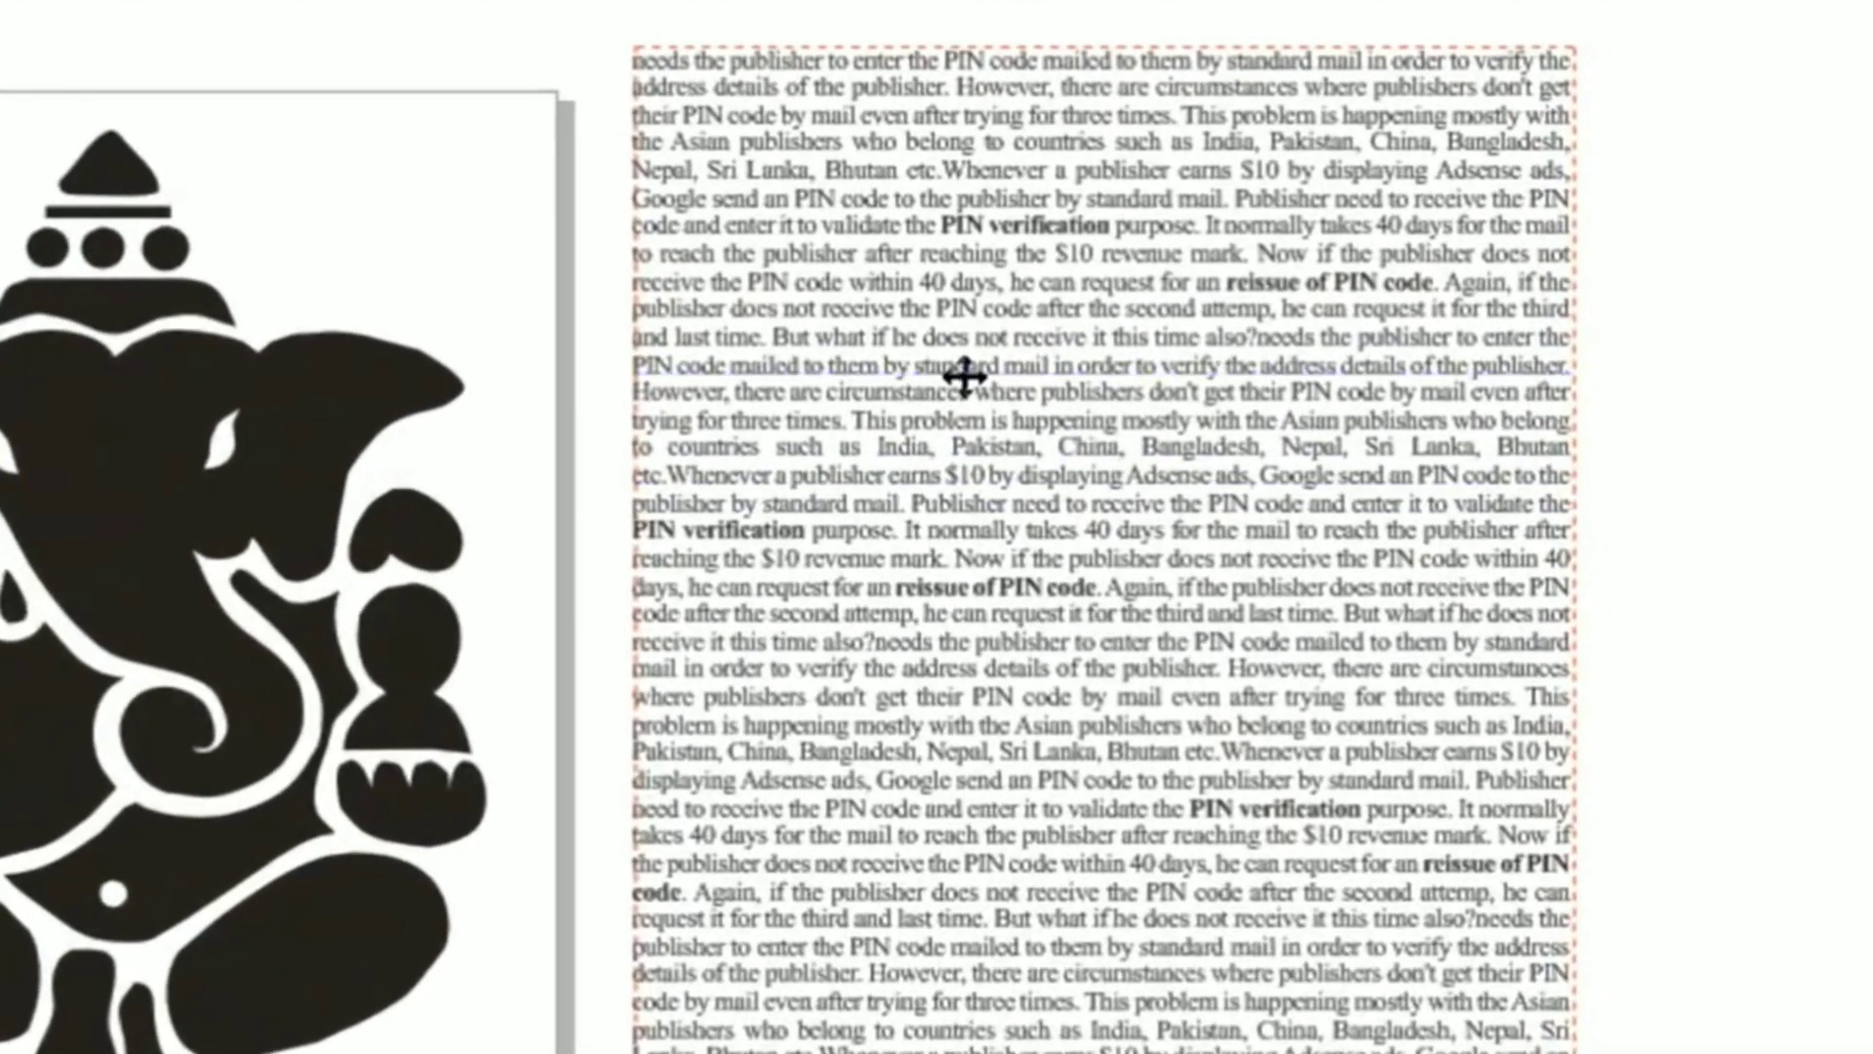
{"action": "left_click_drag", "start_coordinate": [964, 376], "coordinate": [1011, 369]}
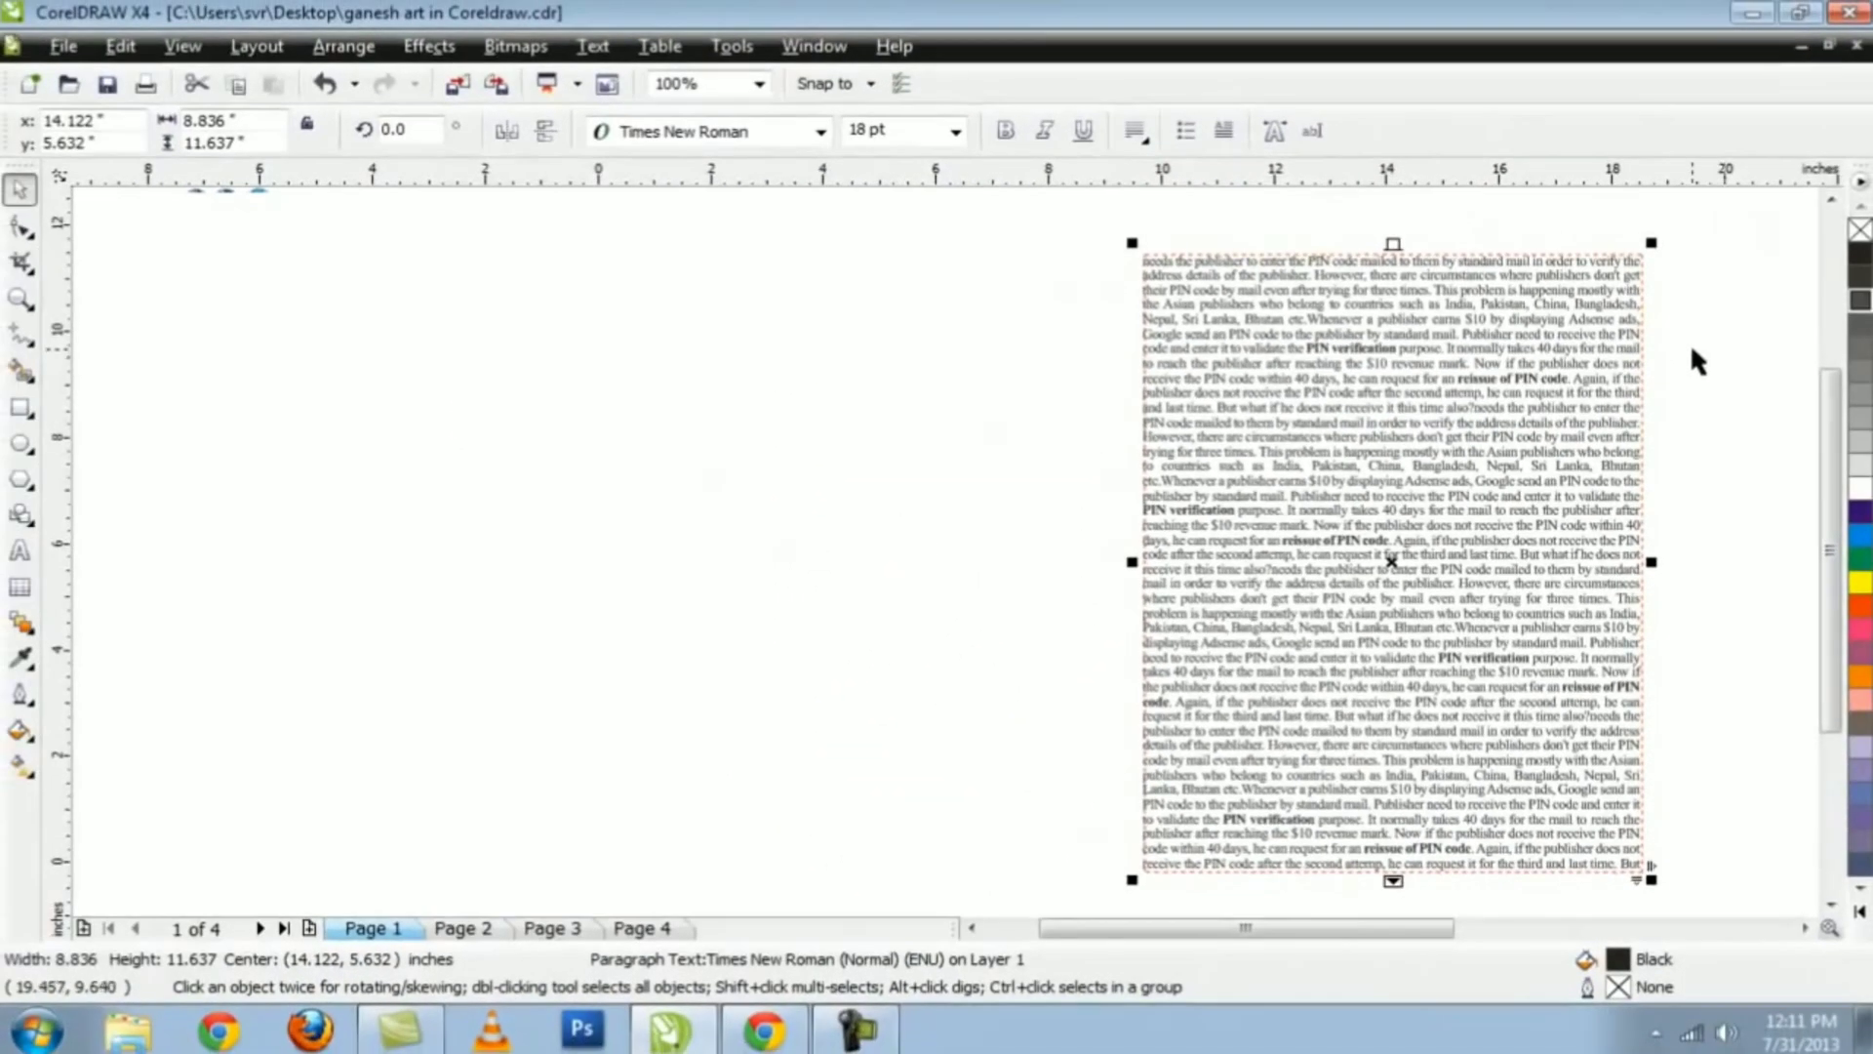
{"action": "left_click", "coordinate": [1691, 347]}
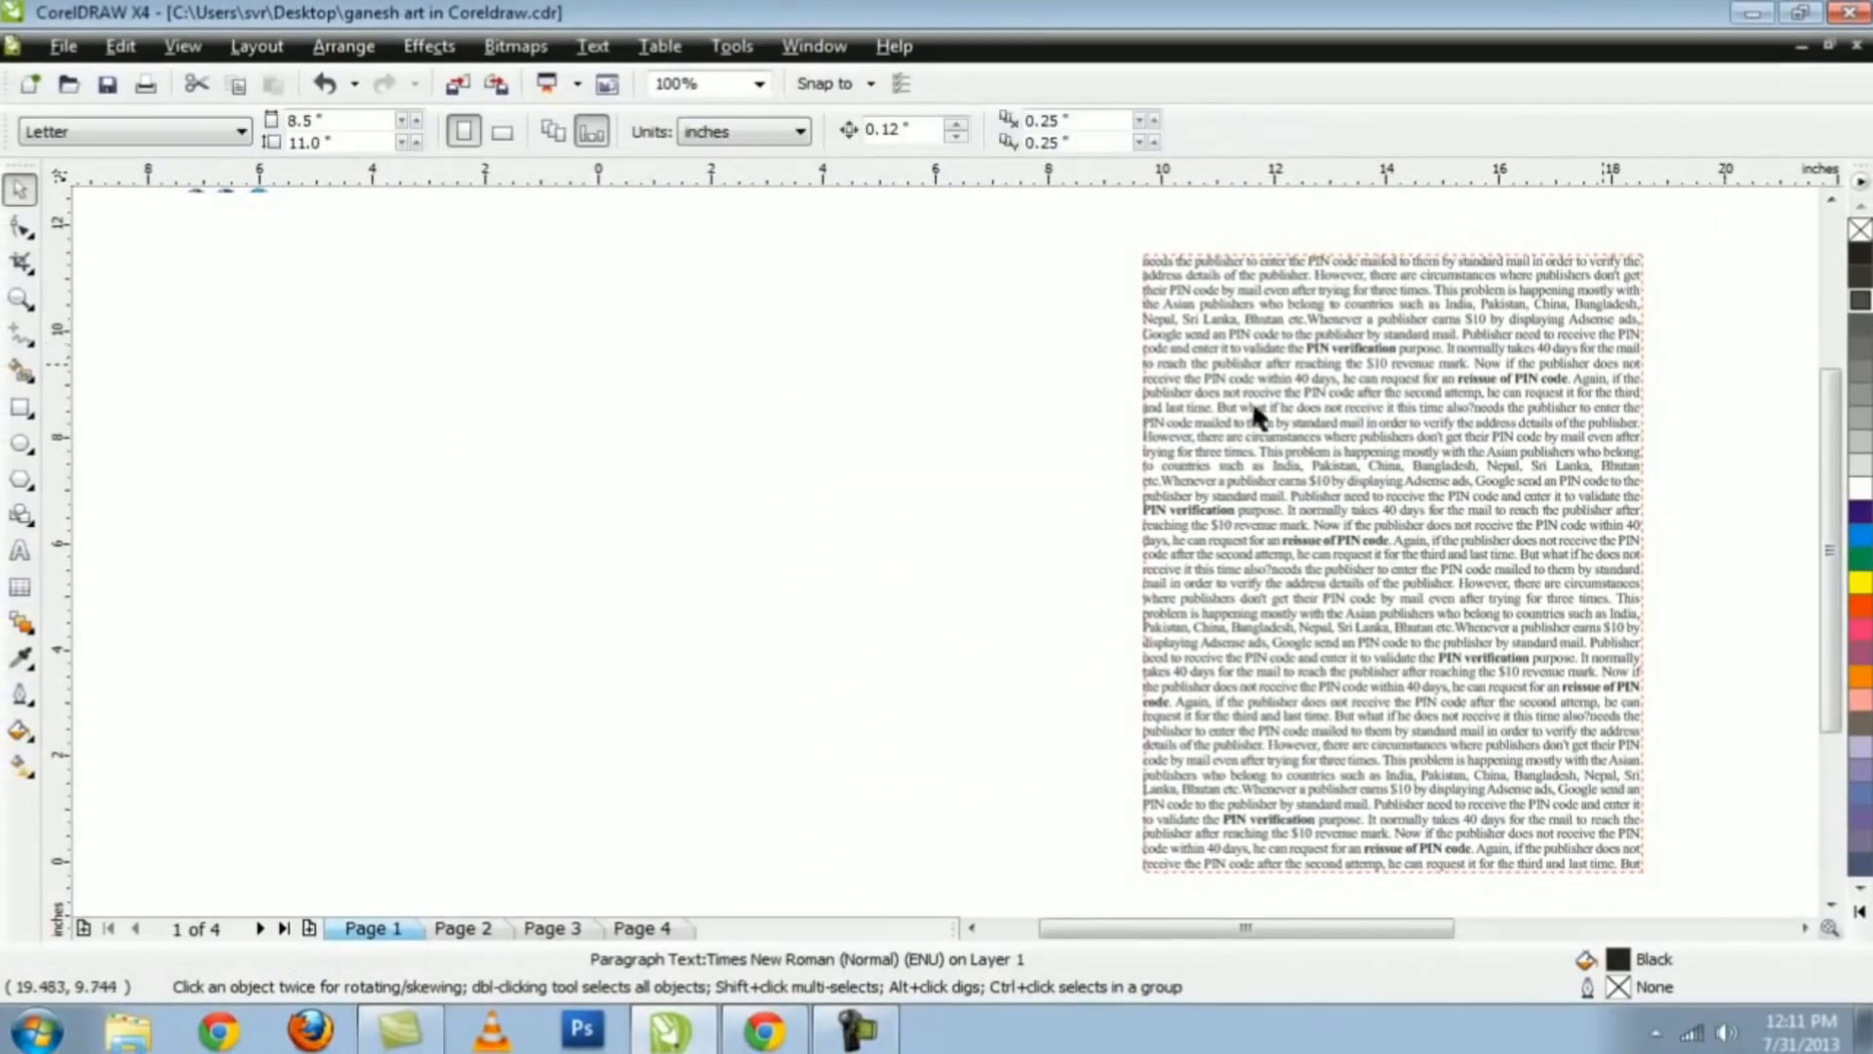
- PowerClip the paragraph text block inside the black Ganesha silhouette on the page
{"action": "scroll", "coordinate": [1222, 415], "scroll_direction": "down", "scroll_amount": 1}
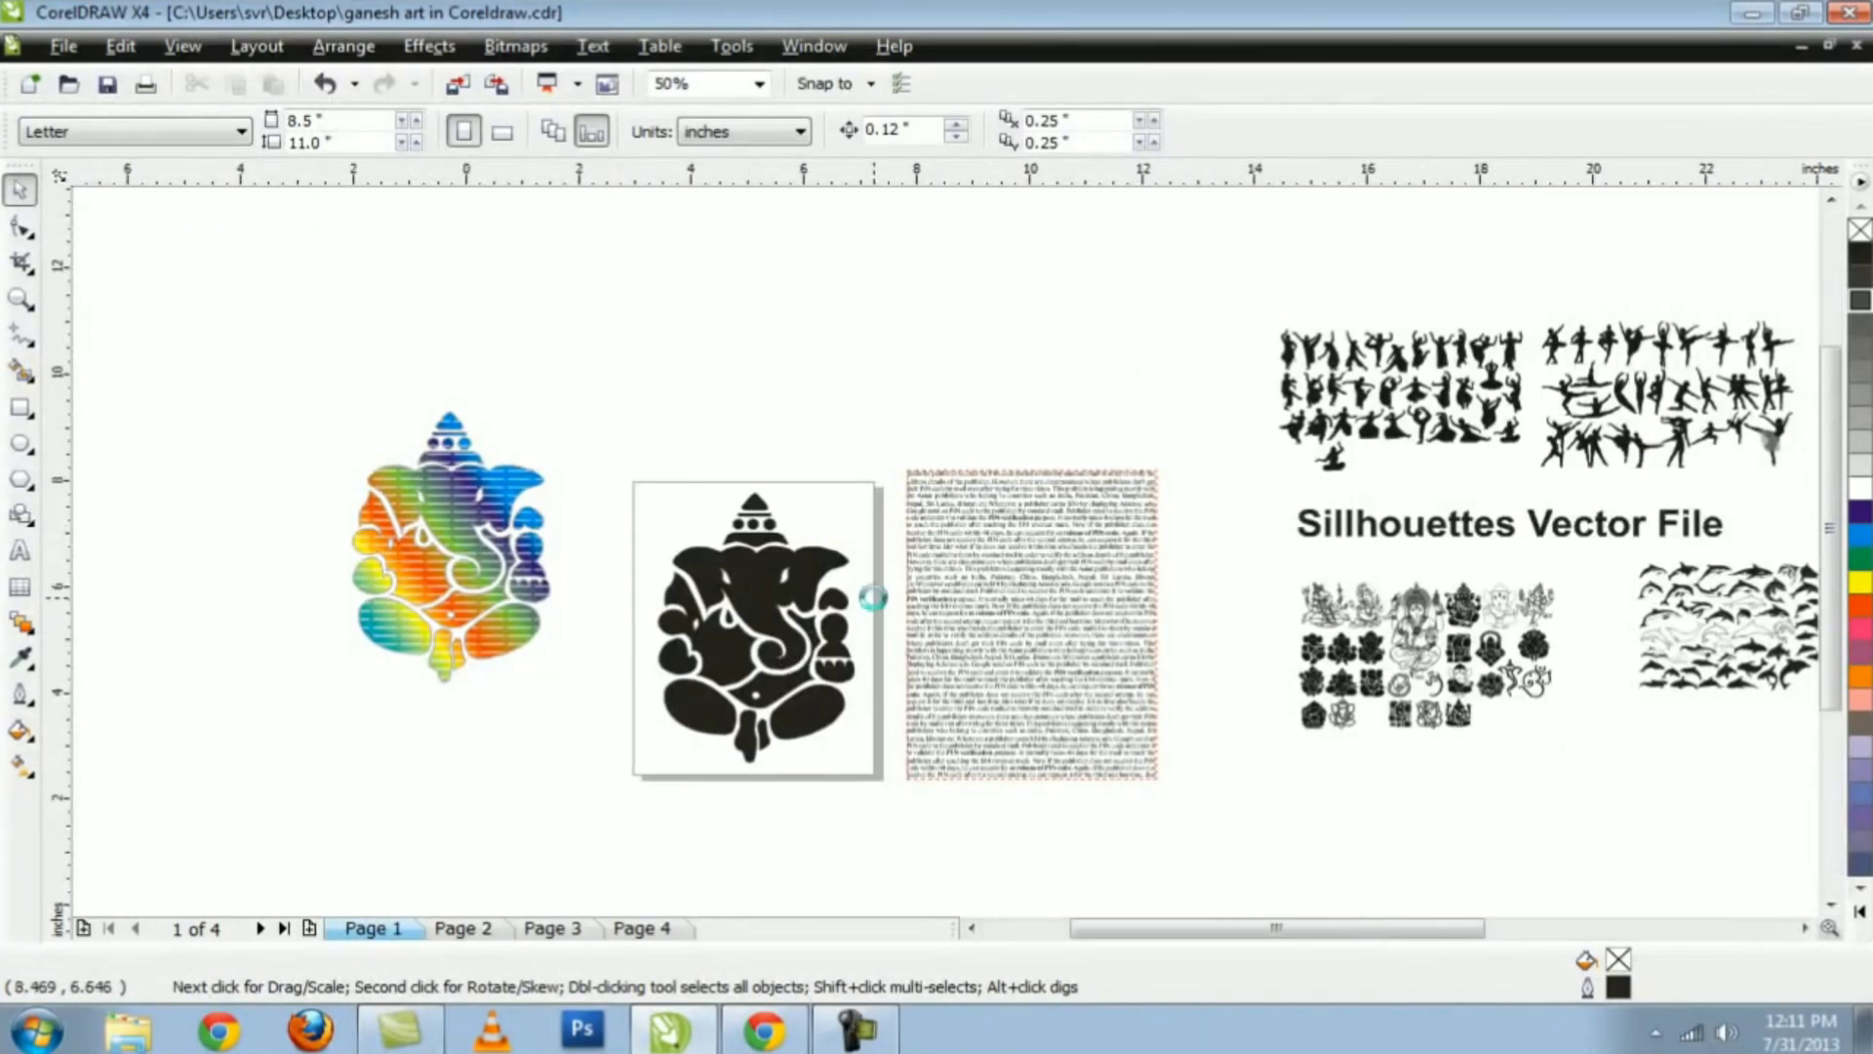
{"action": "scroll", "coordinate": [872, 600], "scroll_direction": "up", "scroll_amount": 1}
{"action": "left_click", "coordinate": [1188, 419]}
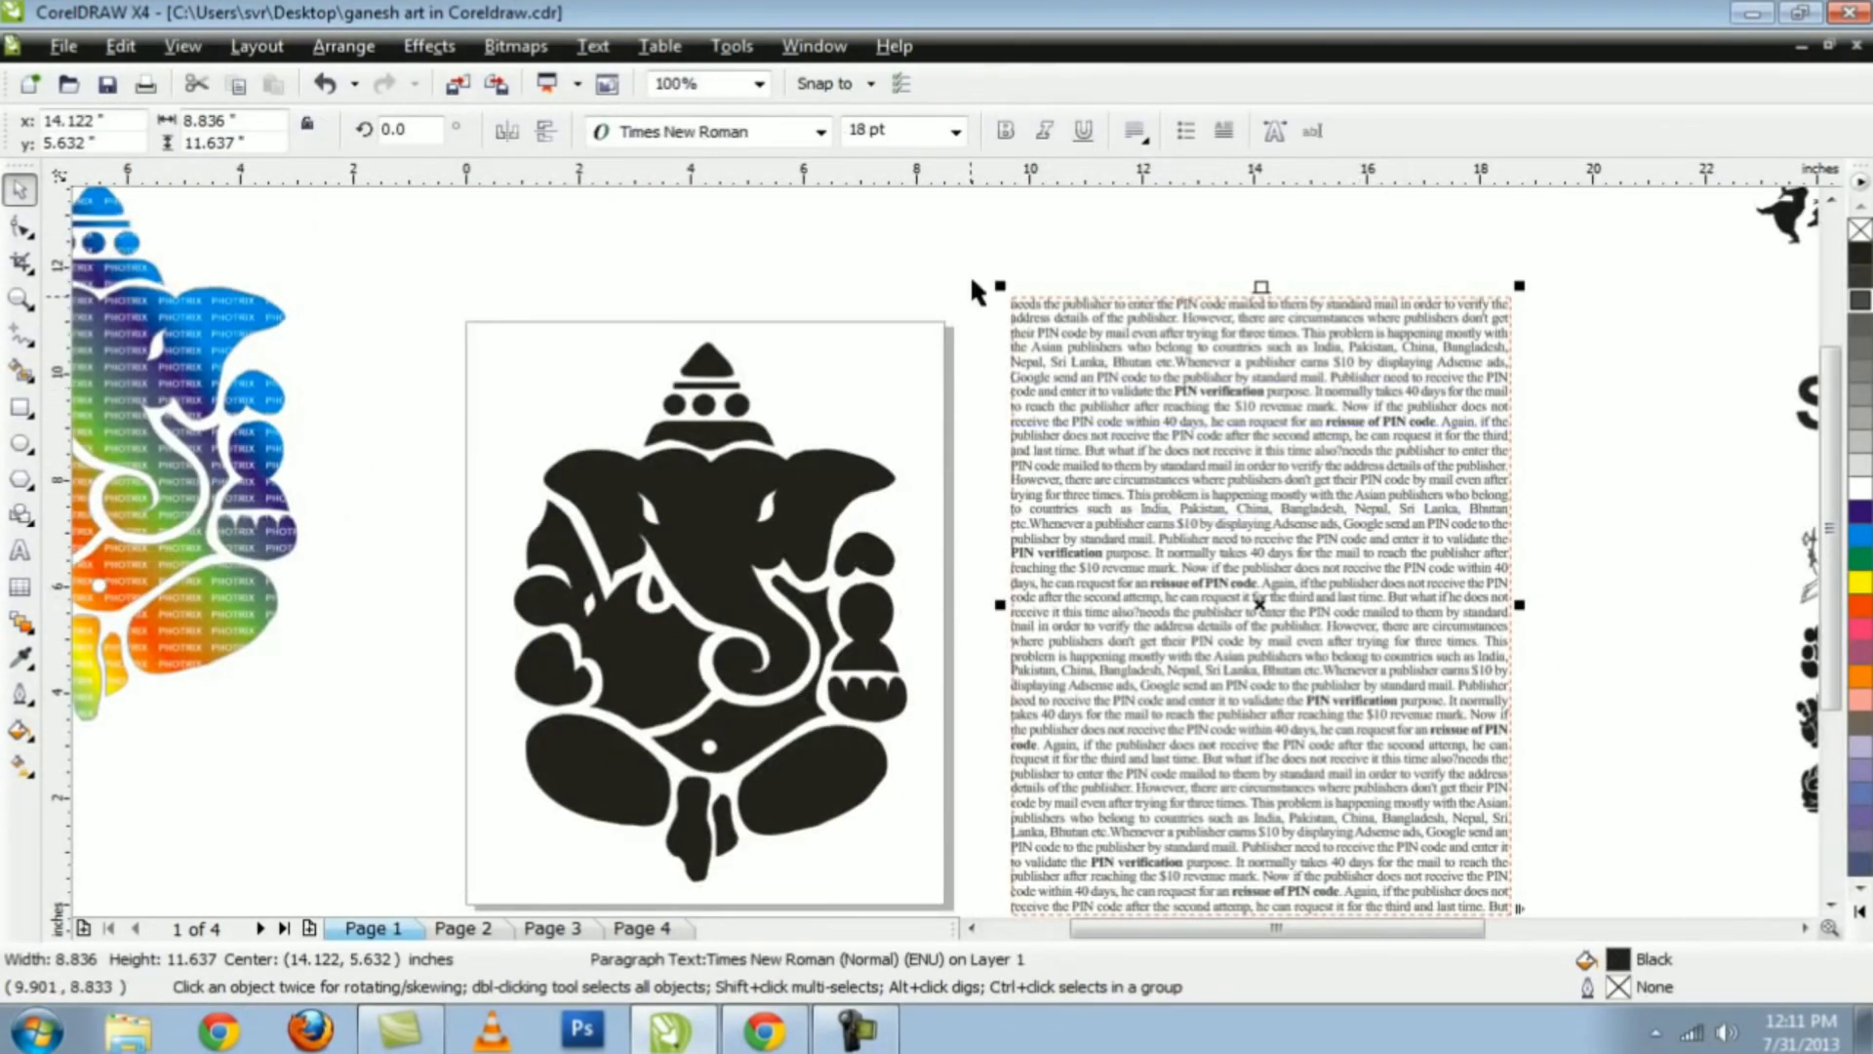
{"action": "left_click", "coordinate": [430, 47]}
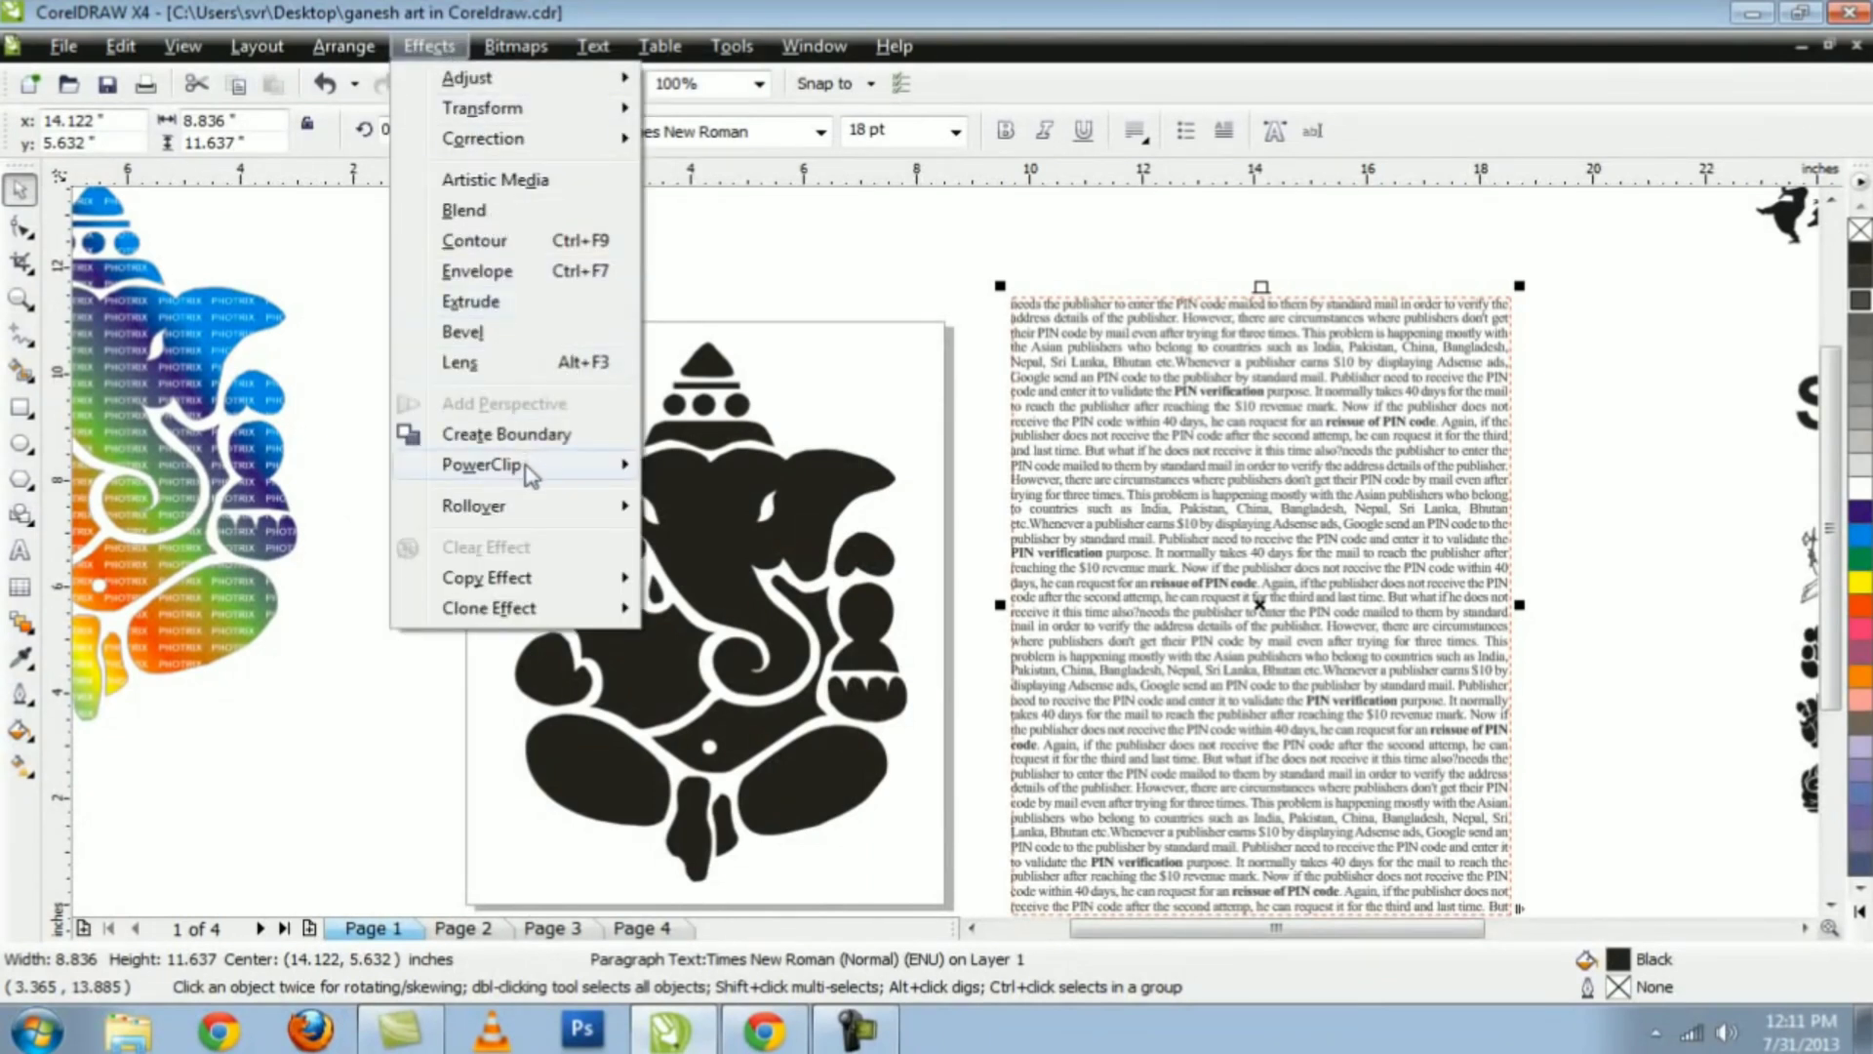
{"action": "mouse_move", "coordinate": [517, 464]}
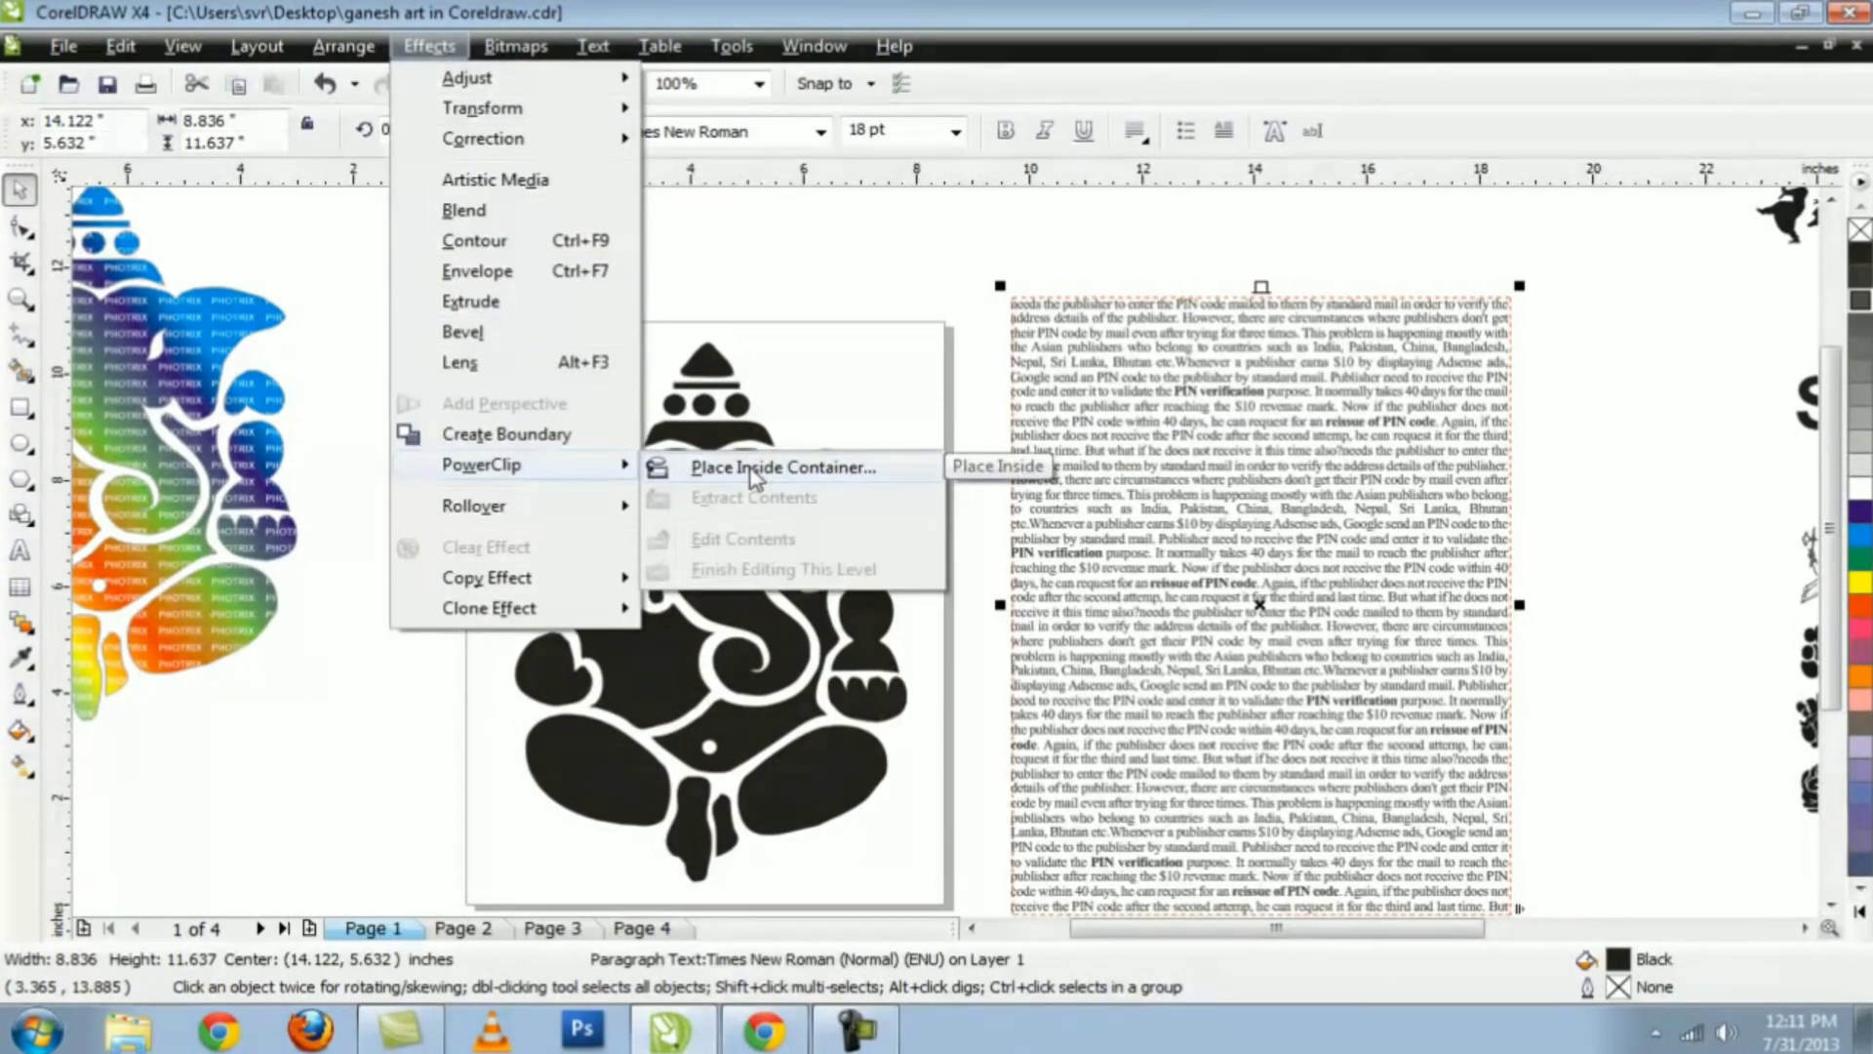
{"action": "left_click", "coordinate": [749, 467]}
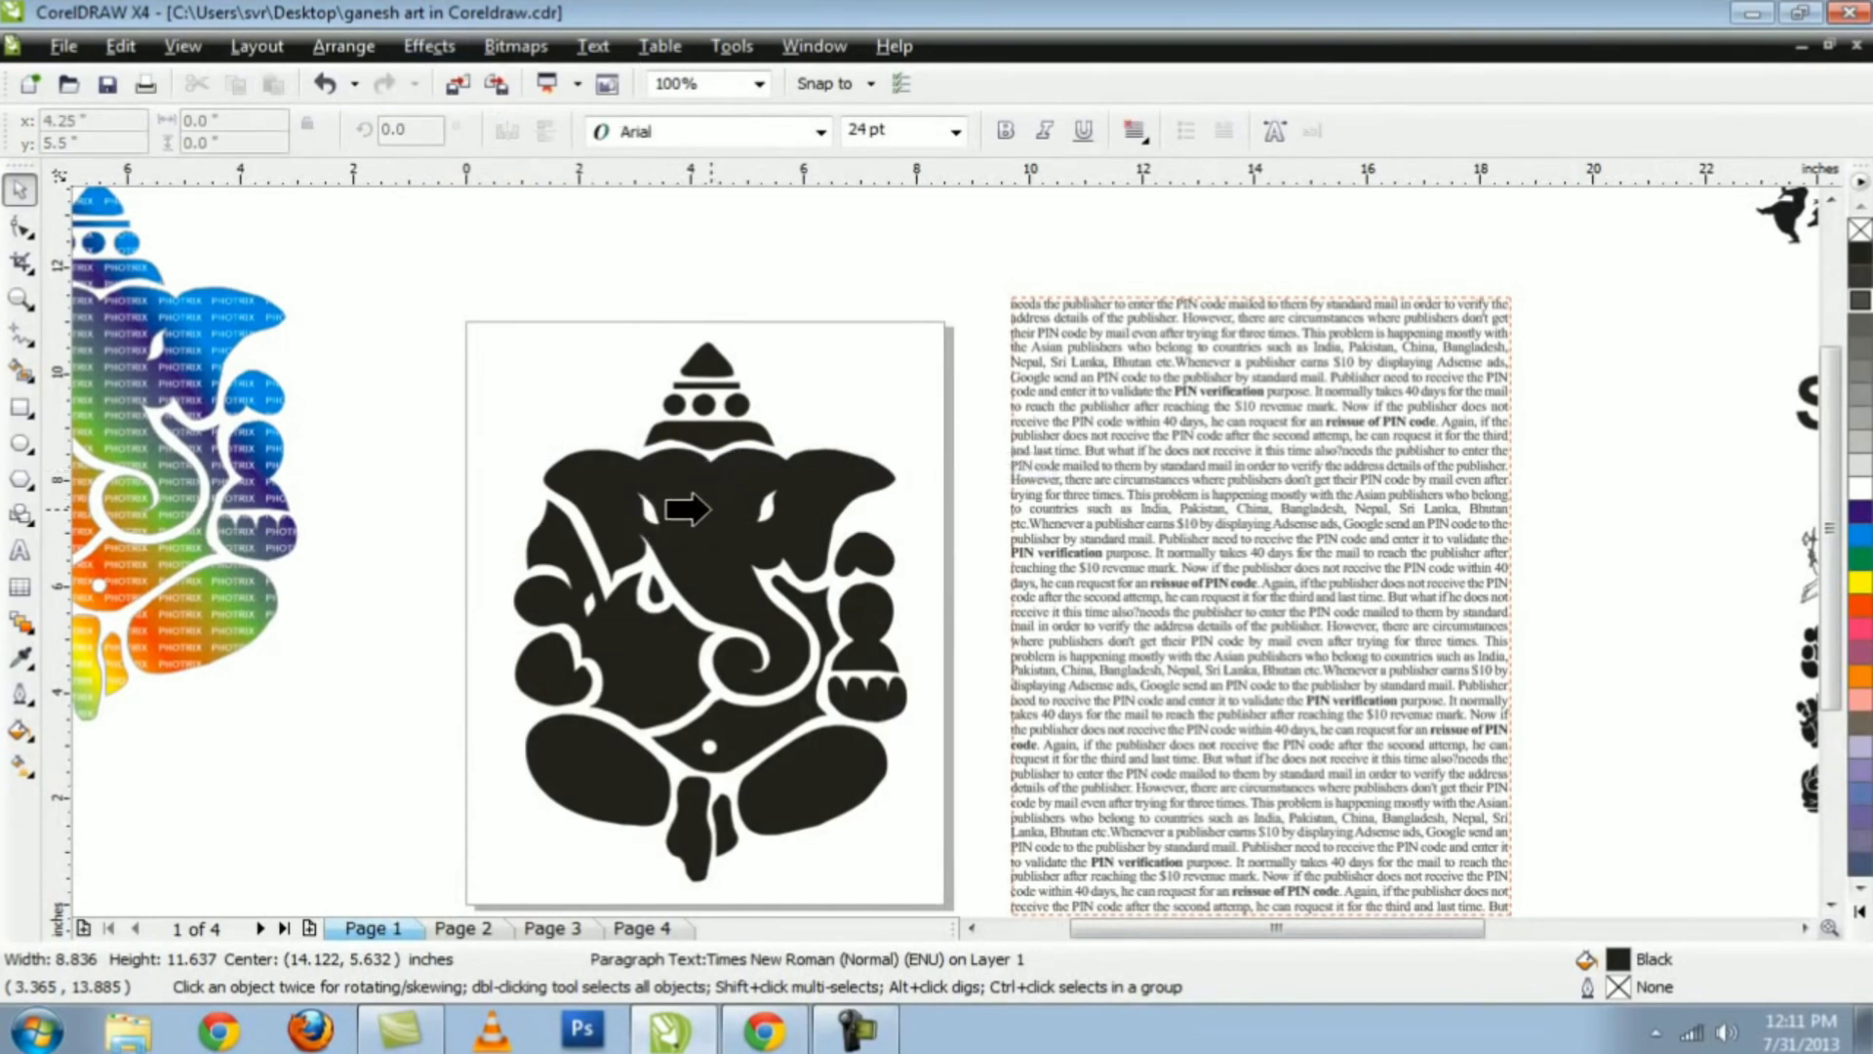
{"action": "left_click", "coordinate": [706, 481]}
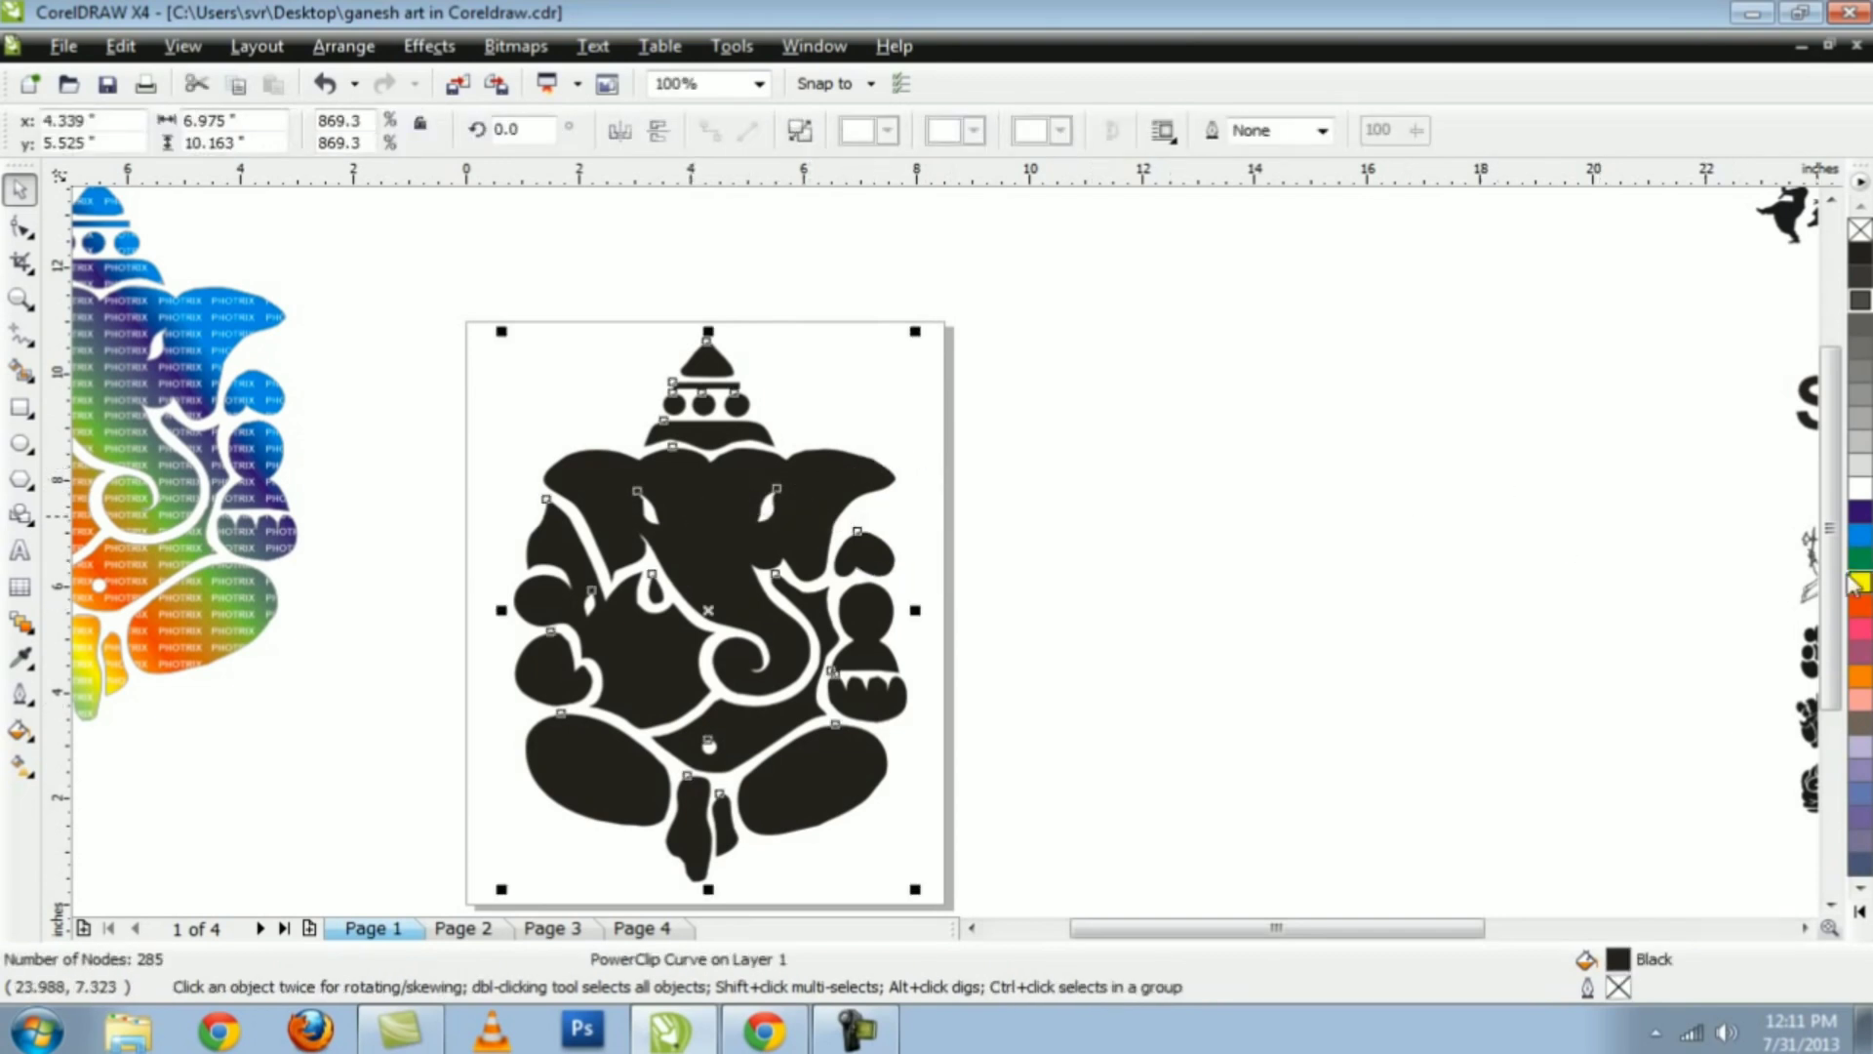
- Fill the text-filled Ganesha silhouette with yellow and check the text's legibility up close
{"action": "left_click", "coordinate": [1860, 584]}
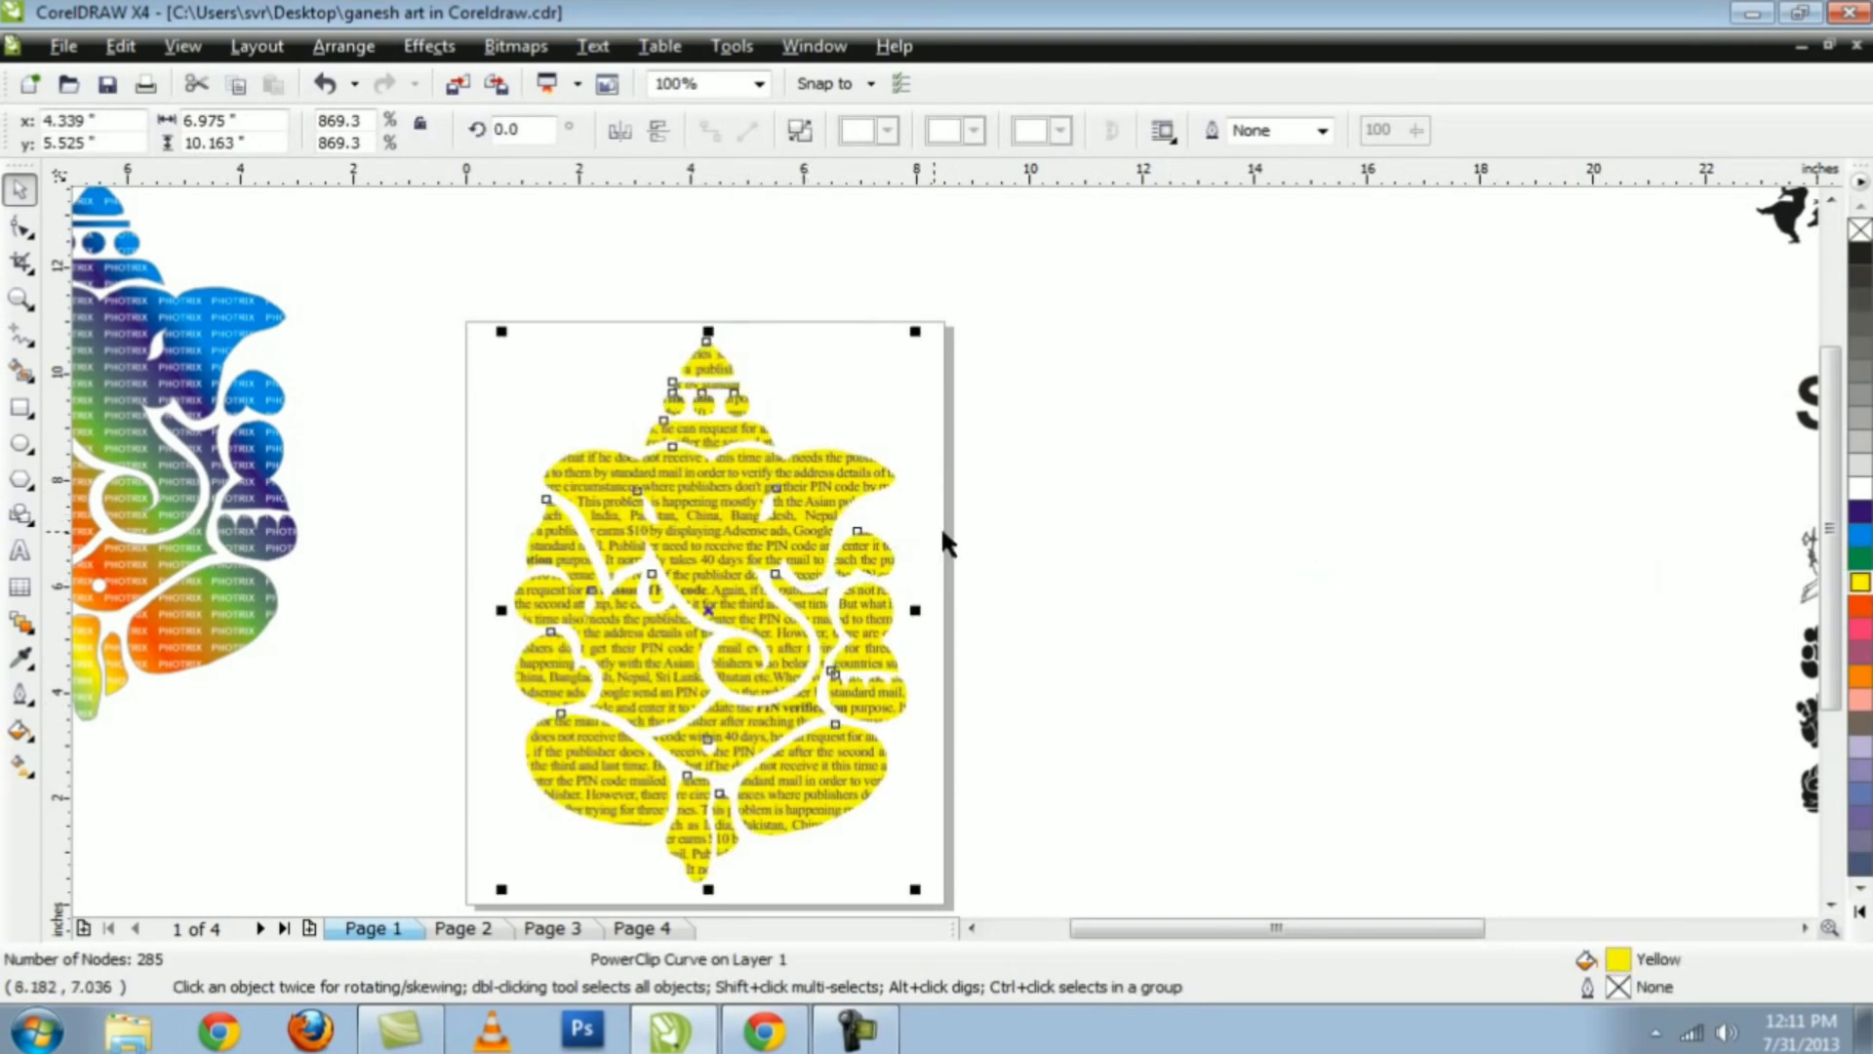
{"action": "key", "text": "Escape"}
{"action": "scroll", "coordinate": [676, 640], "scroll_direction": "up", "scroll_amount": 1}
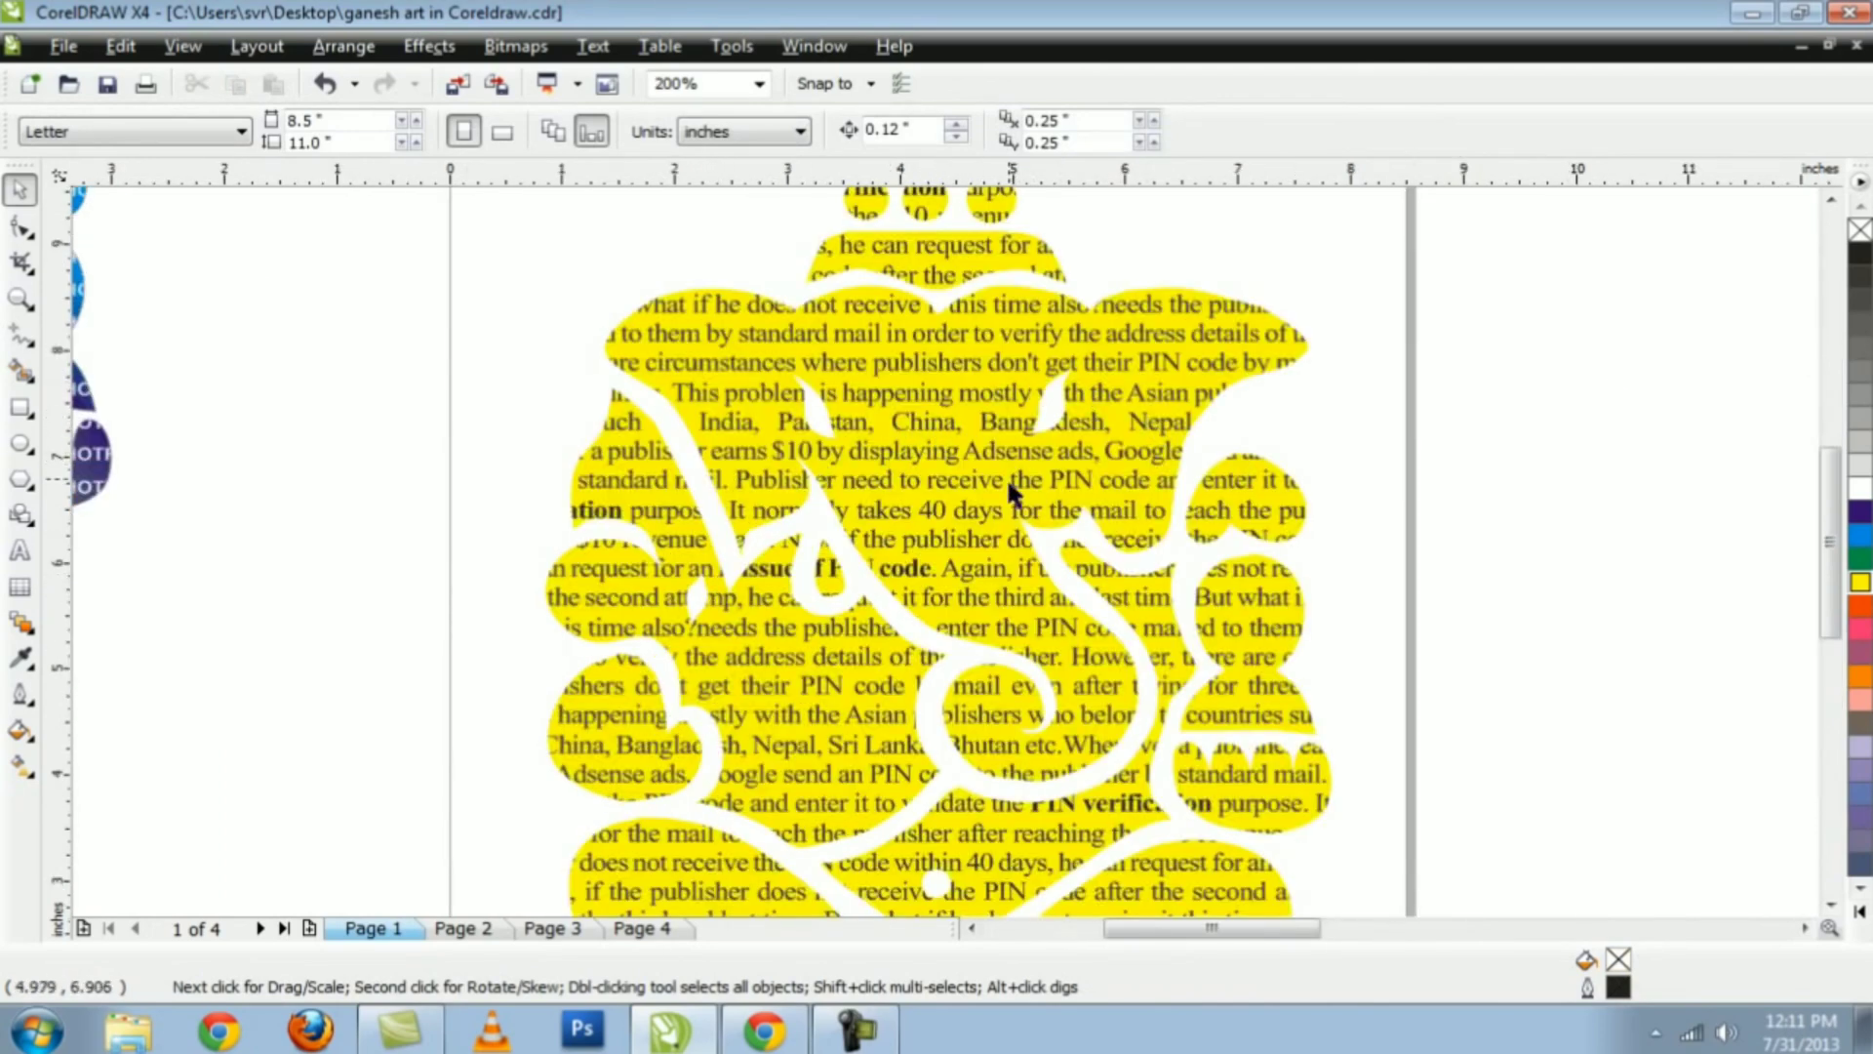
{"action": "scroll", "coordinate": [1008, 543], "scroll_direction": "down", "scroll_amount": 1}
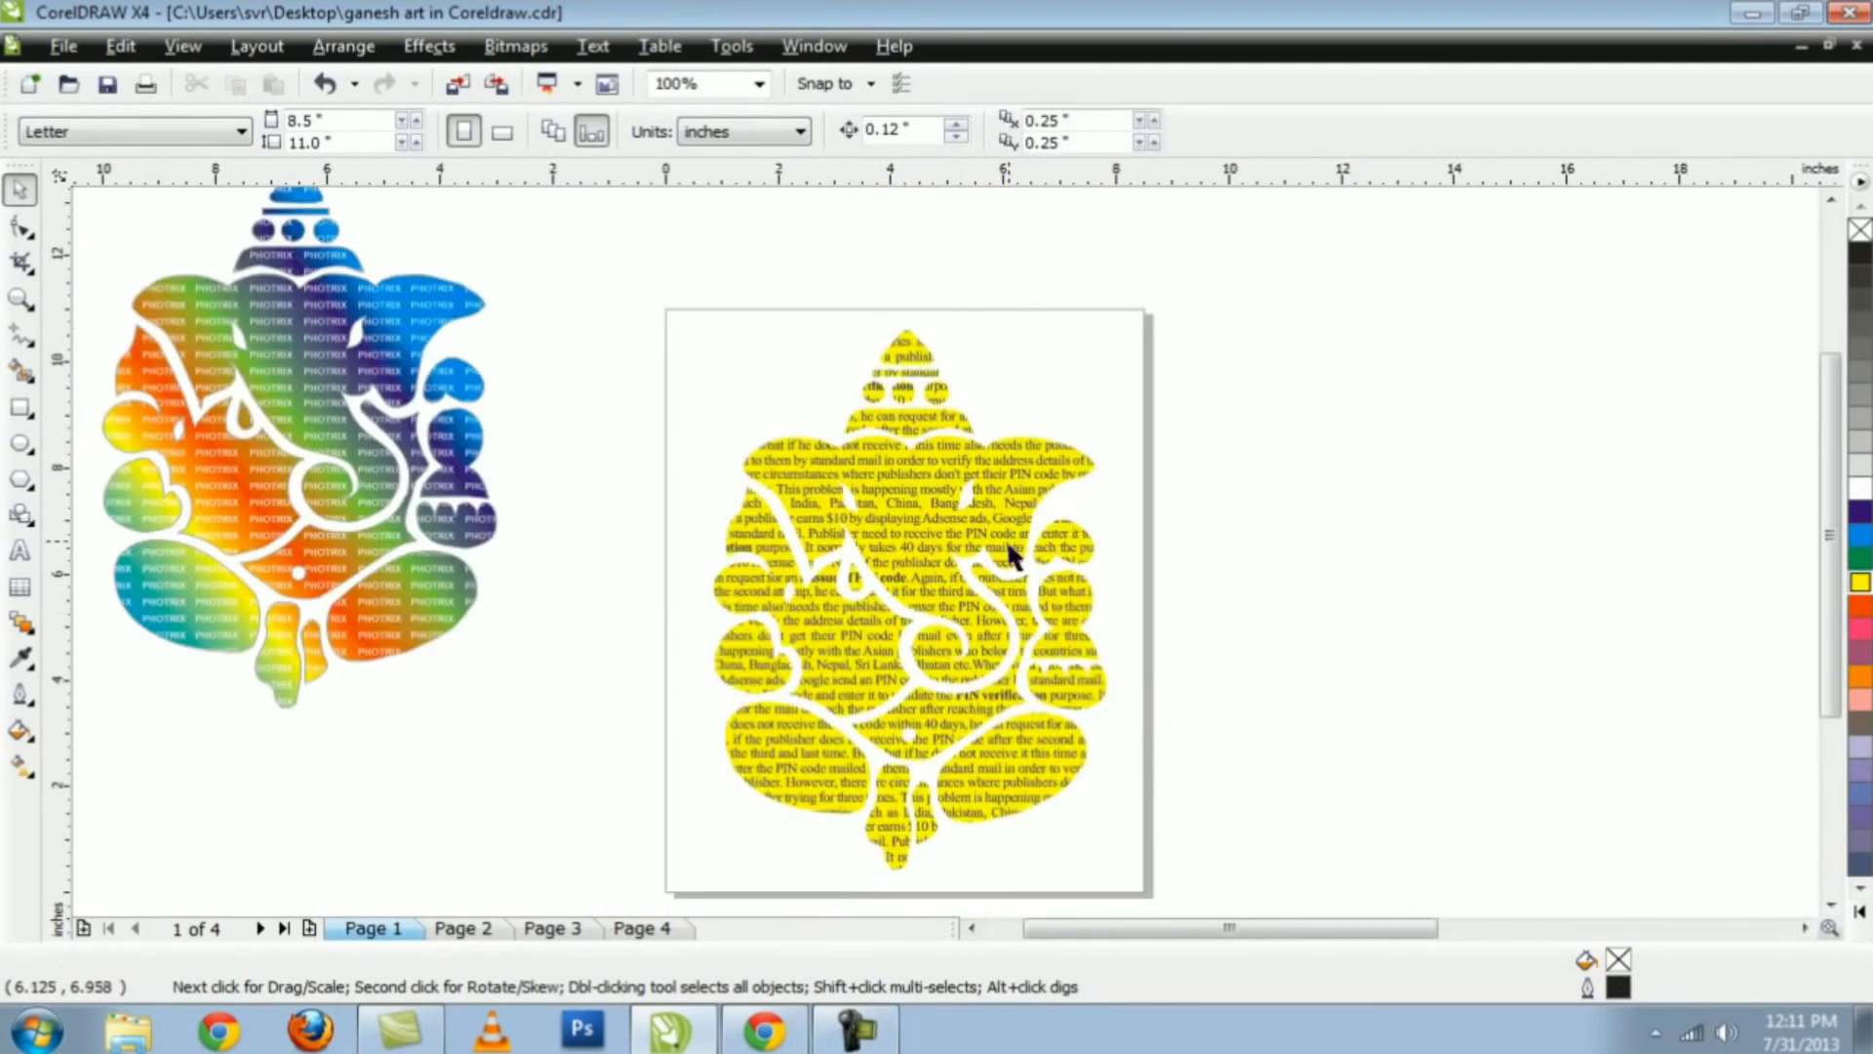
- Try cyan and orange as solid fills for the Ganesha silhouette and check the text against the orange
{"action": "left_click", "coordinate": [888, 501]}
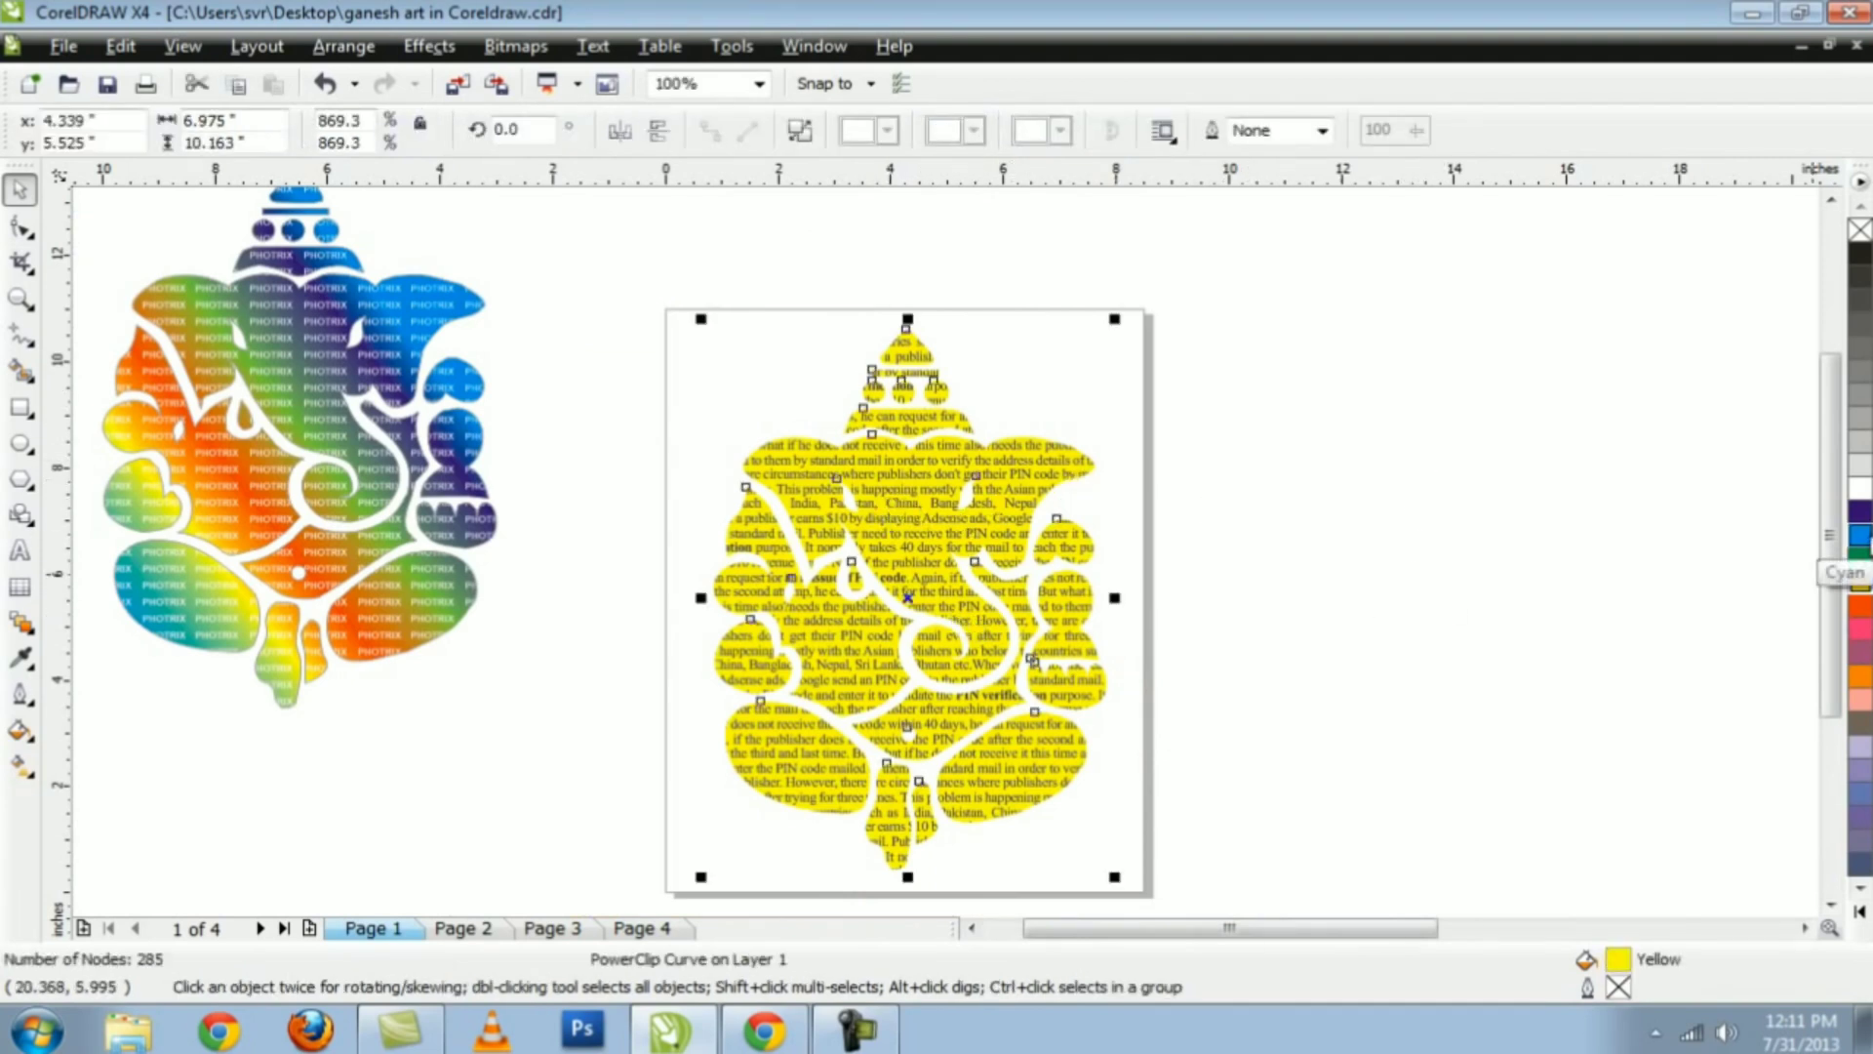
{"action": "left_click", "coordinate": [1860, 535]}
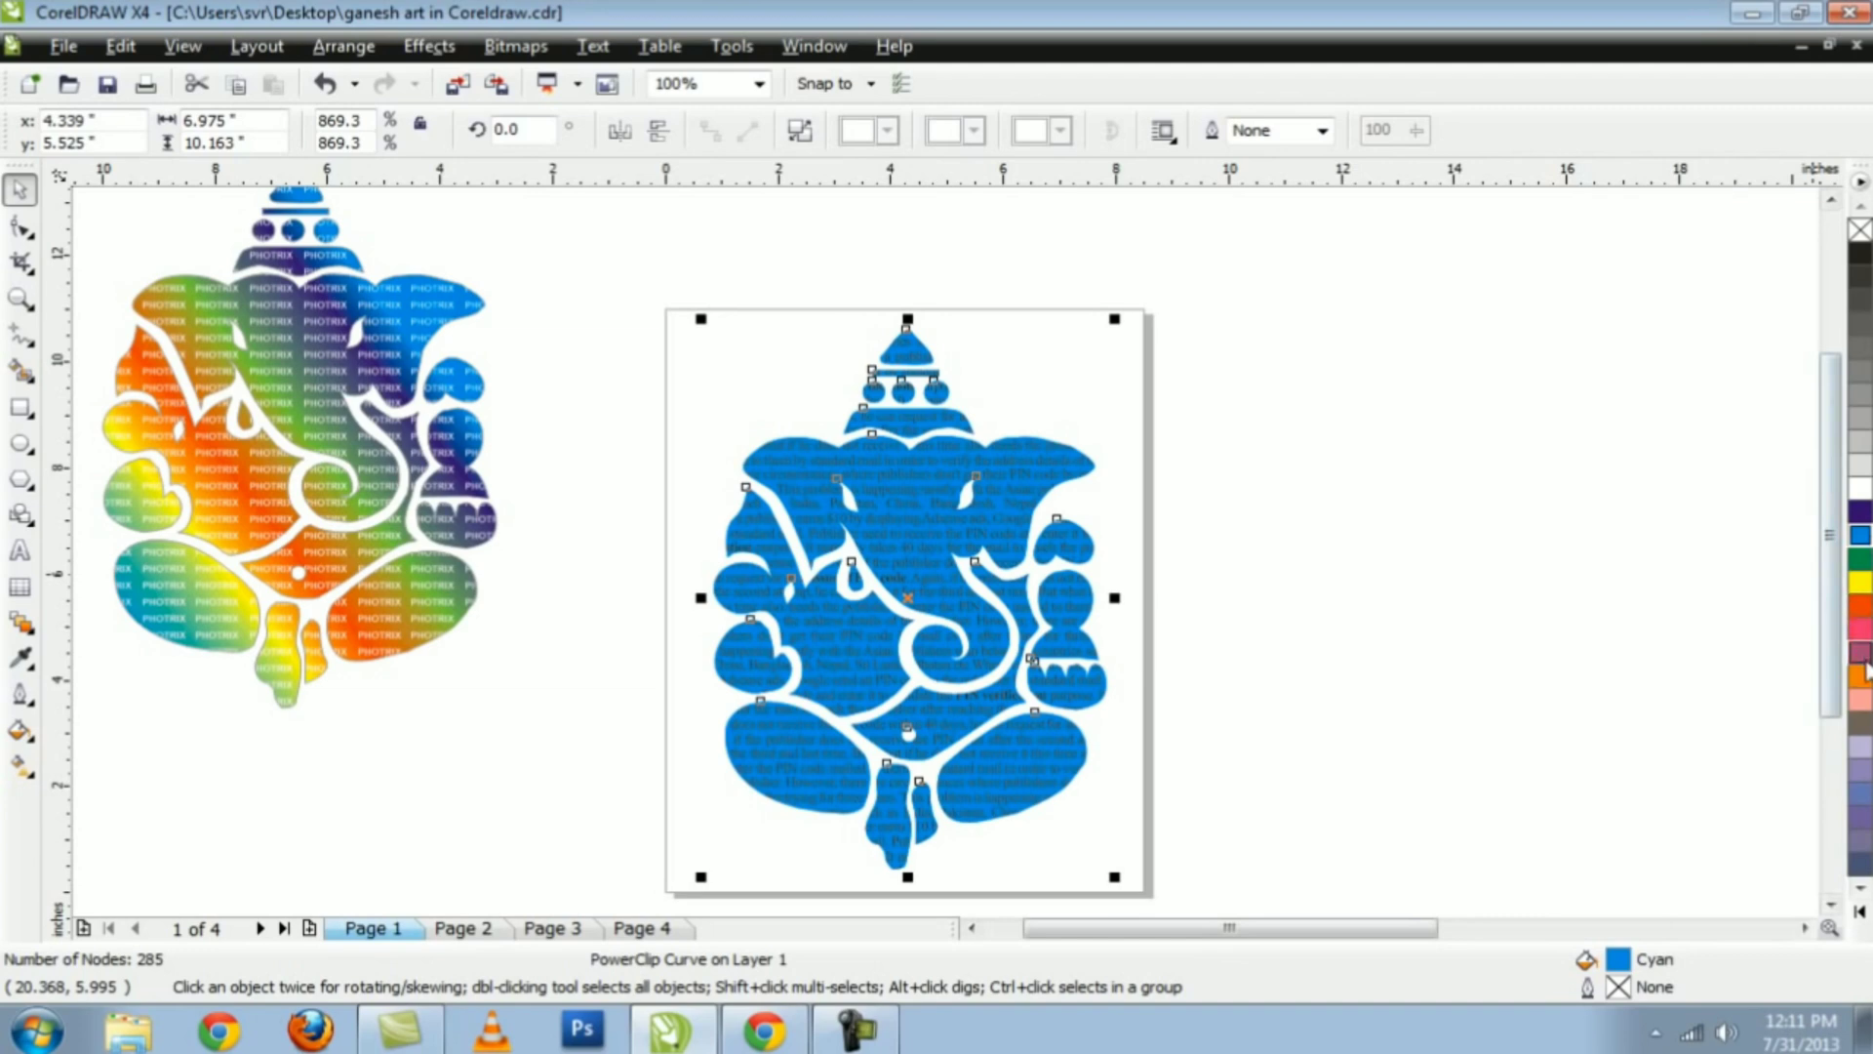
{"action": "left_click", "coordinate": [1861, 675]}
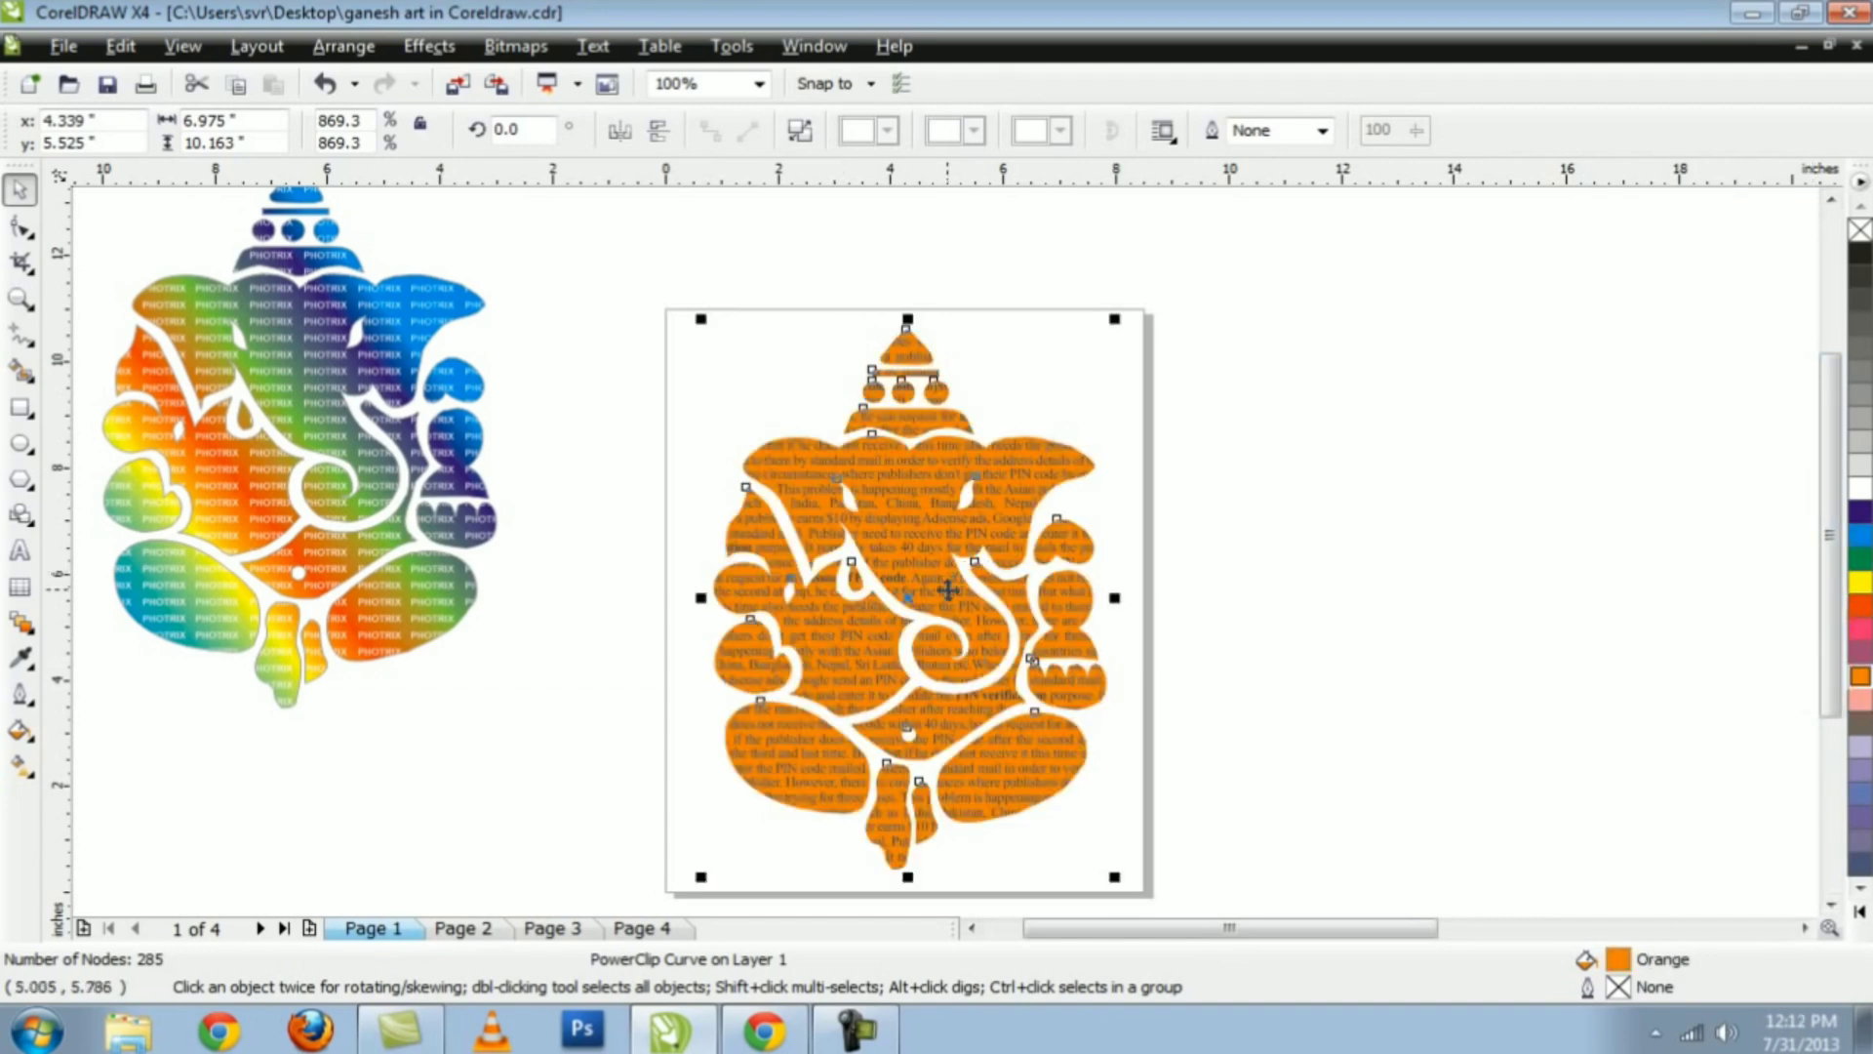
{"action": "scroll", "coordinate": [950, 589], "scroll_direction": "up", "scroll_amount": 1}
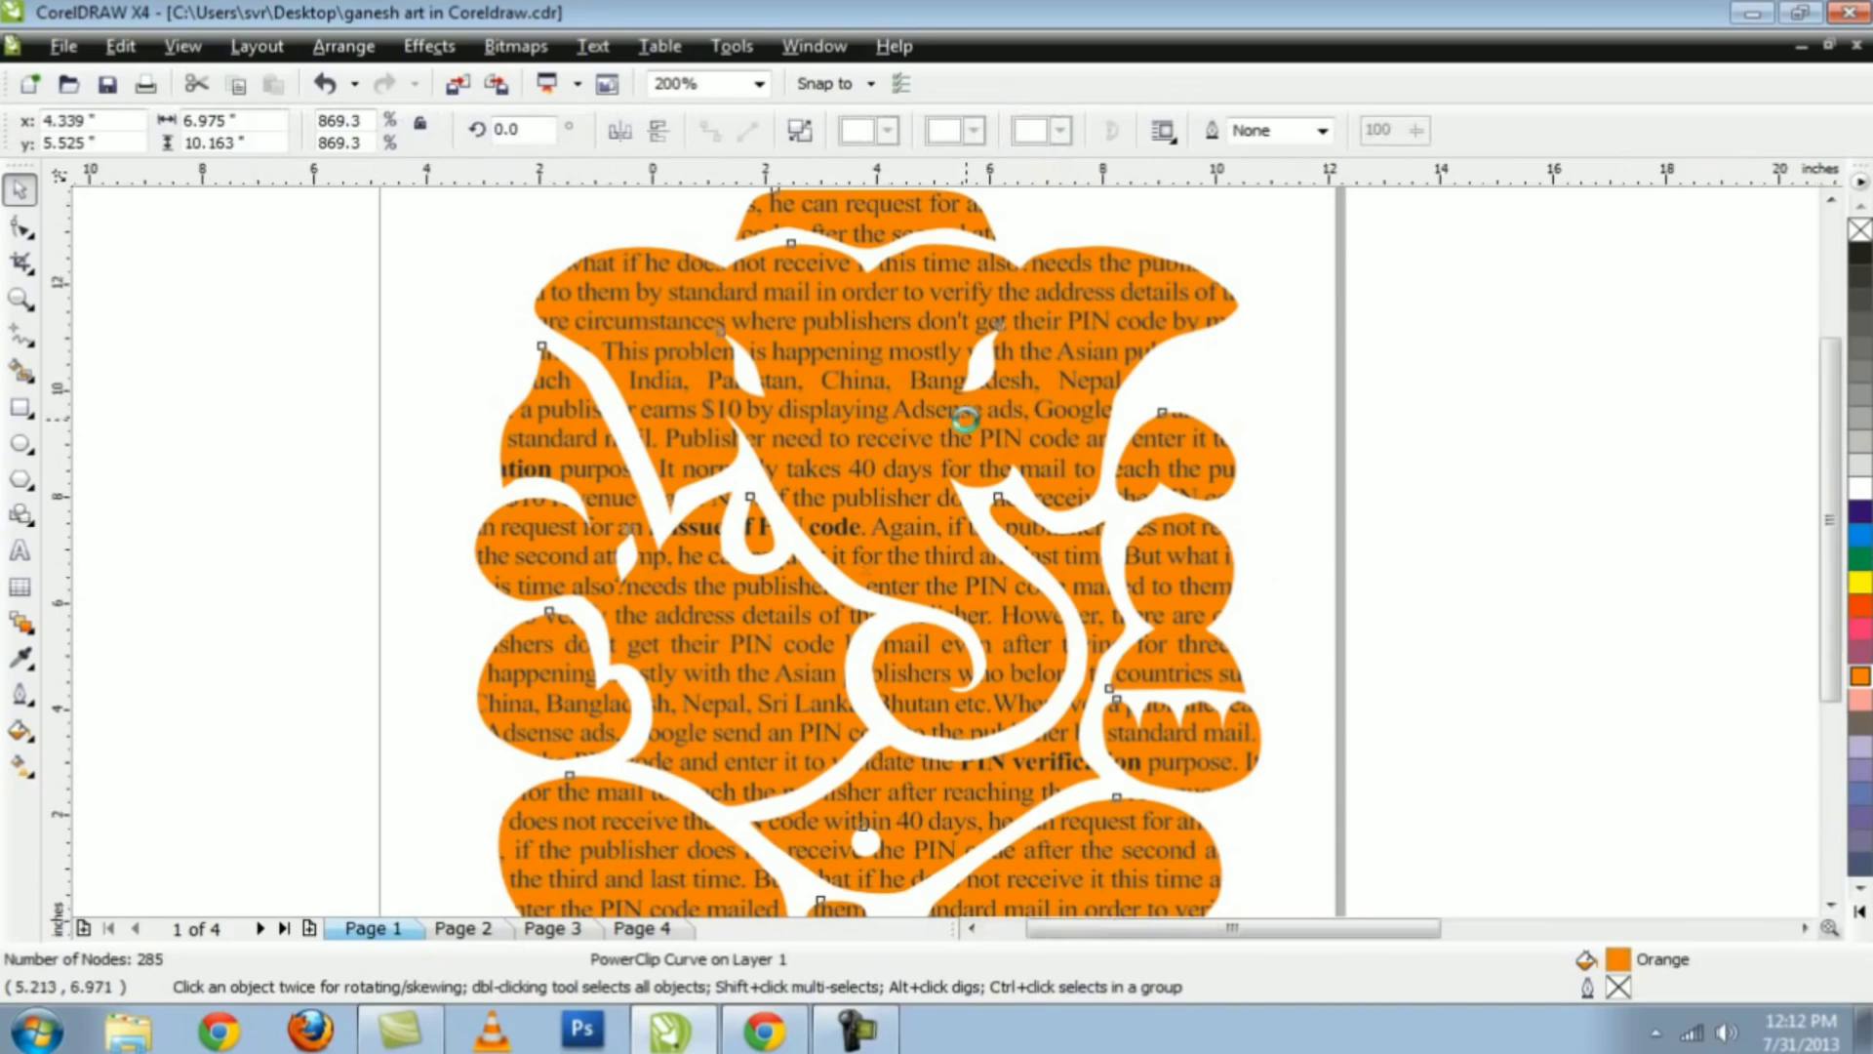
{"action": "scroll", "coordinate": [966, 418], "scroll_direction": "down", "scroll_amount": 1}
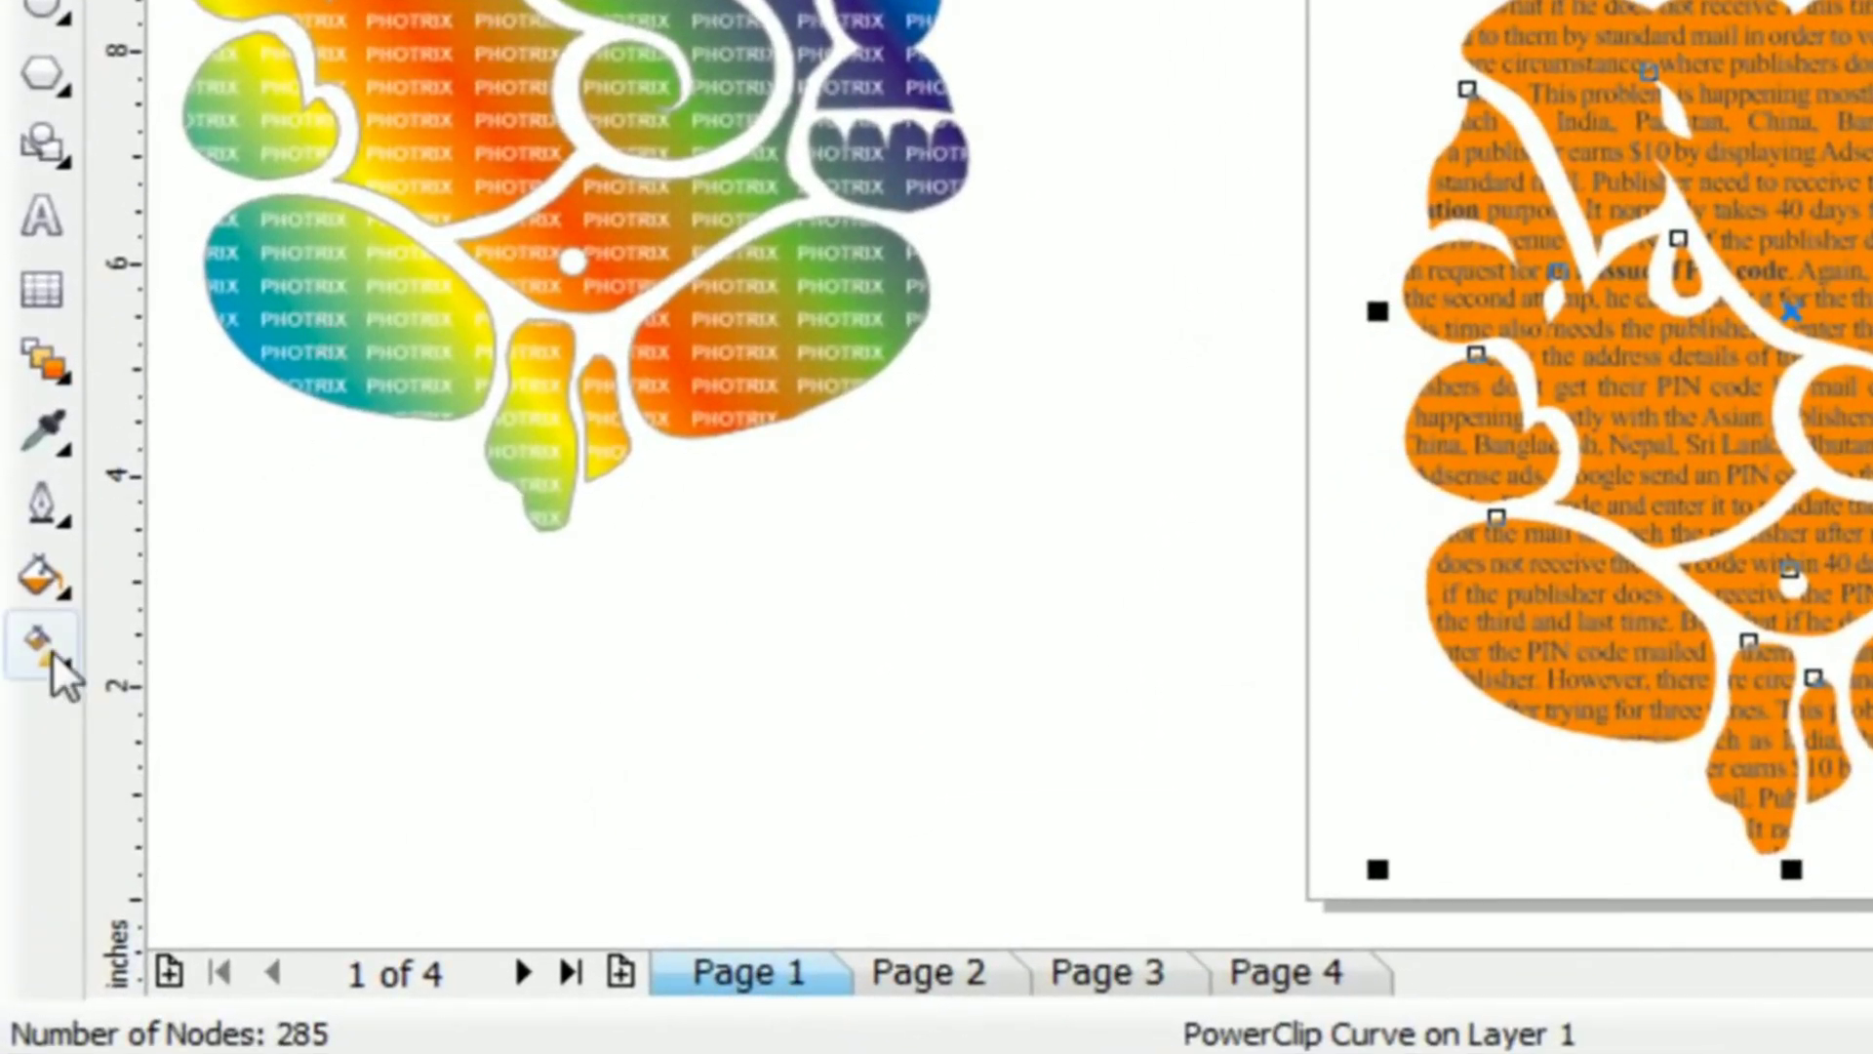
- Apply a linear interactive fill diagonally from the Ganesha's upper right to its lower left, with cyan as the start colour
{"action": "left_click", "coordinate": [44, 642]}
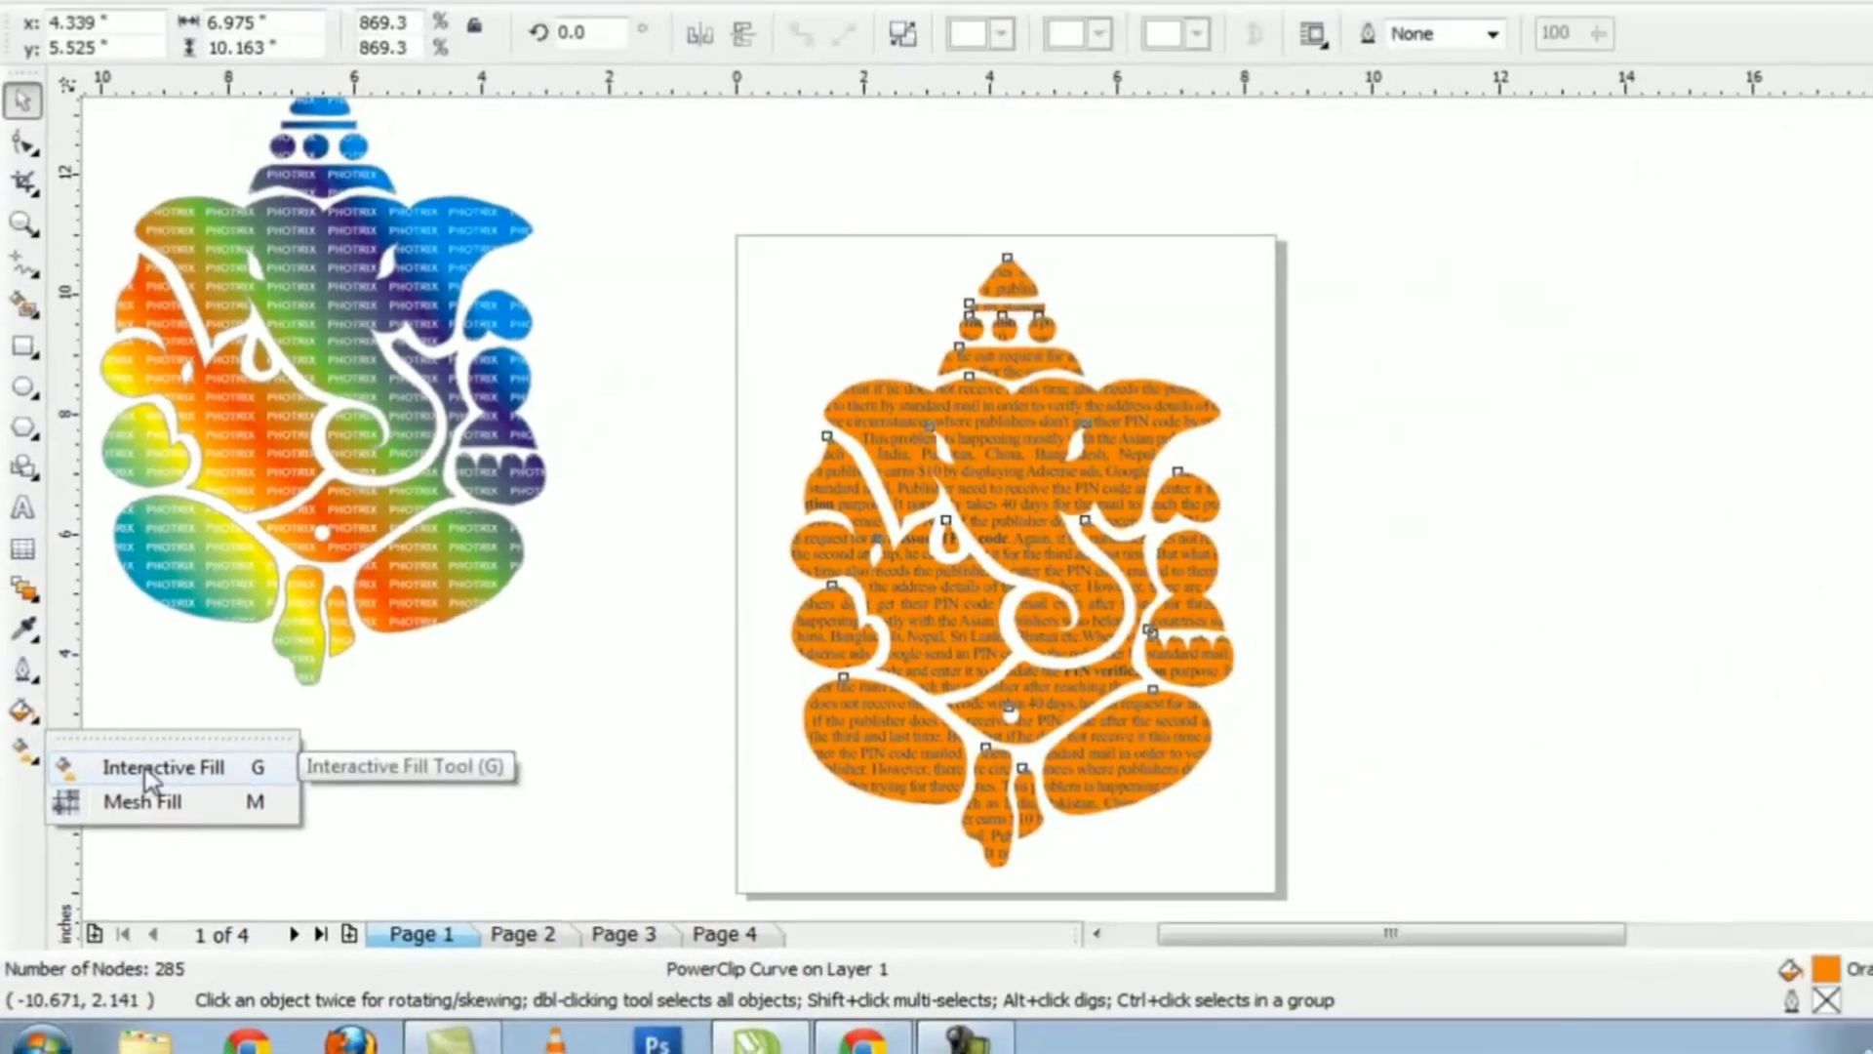
{"action": "left_click", "coordinate": [171, 742]}
{"action": "left_click_drag", "start_coordinate": [1103, 298], "coordinate": [756, 827]}
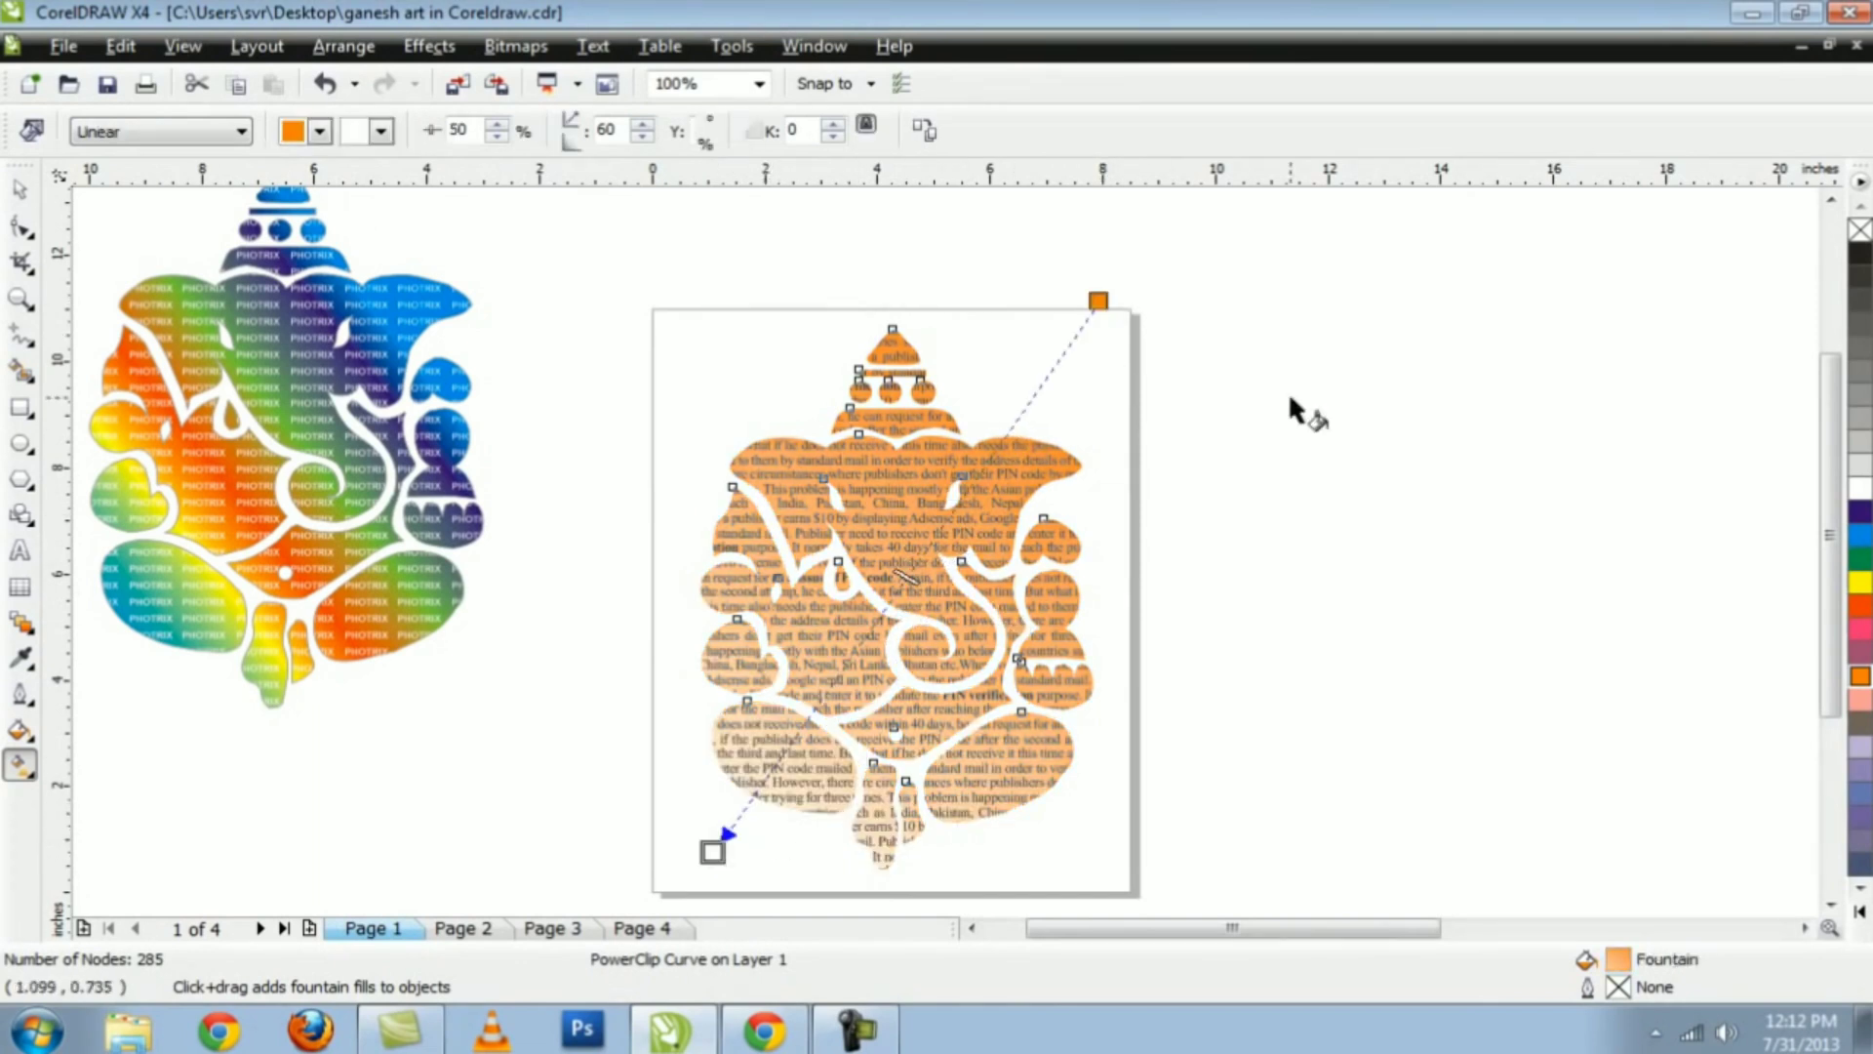
{"action": "left_click_drag", "start_coordinate": [1859, 541], "coordinate": [1101, 304]}
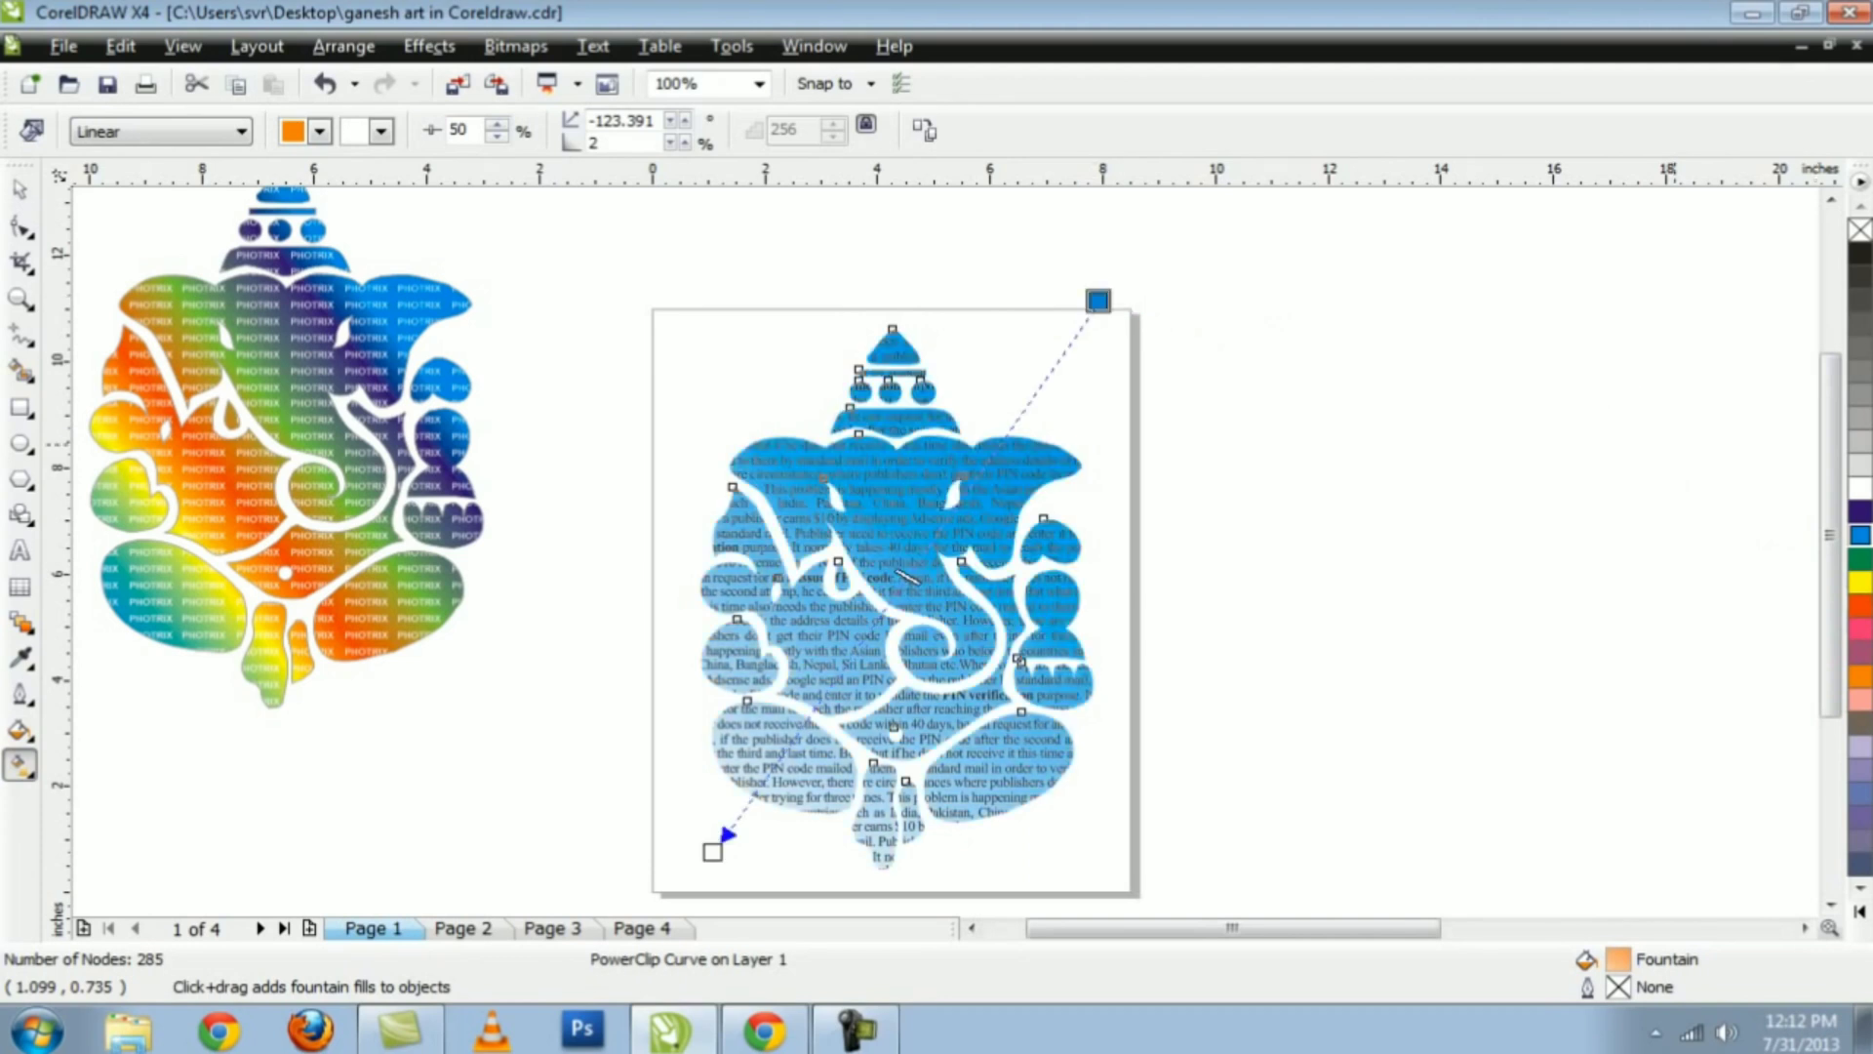
- Add blue, green, red, orange and yellow stops along the Ganesha's gradient and set its end colour to red
{"action": "left_click_drag", "start_coordinate": [1861, 511], "coordinate": [1032, 395]}
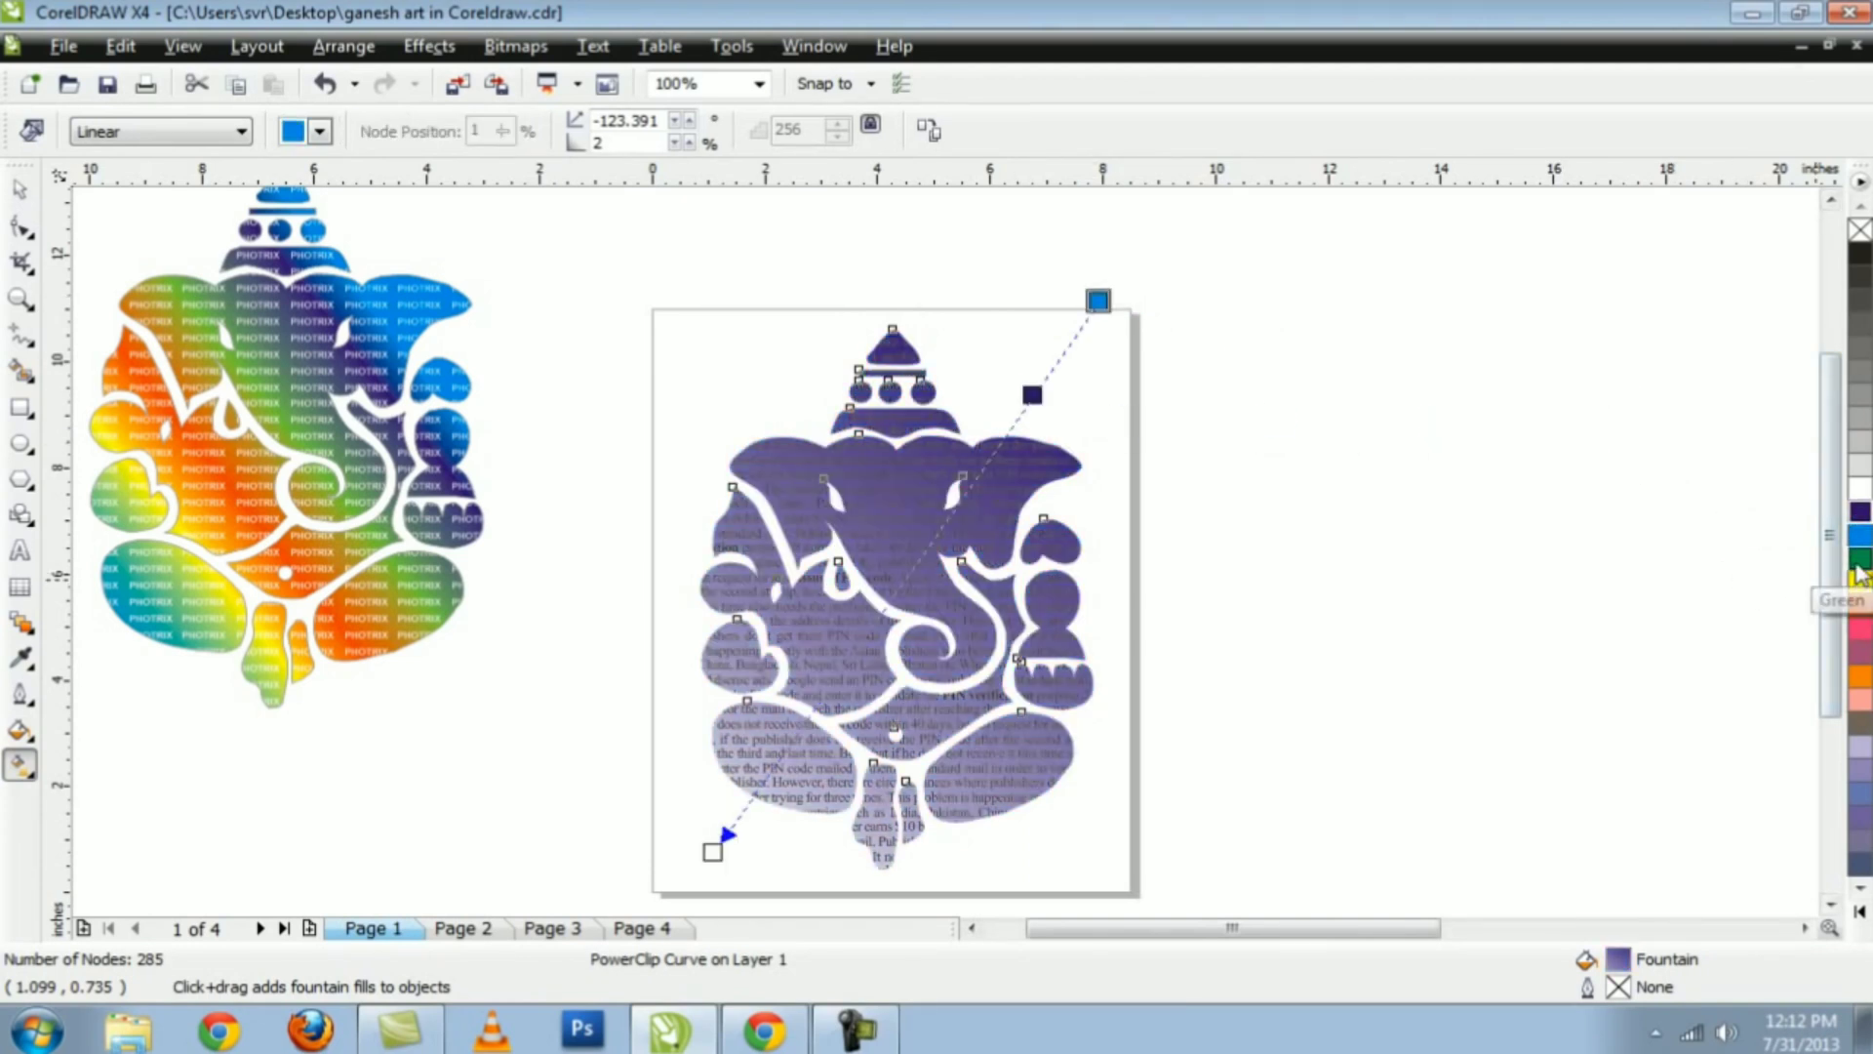
{"action": "left_click_drag", "start_coordinate": [1860, 560], "coordinate": [955, 504]}
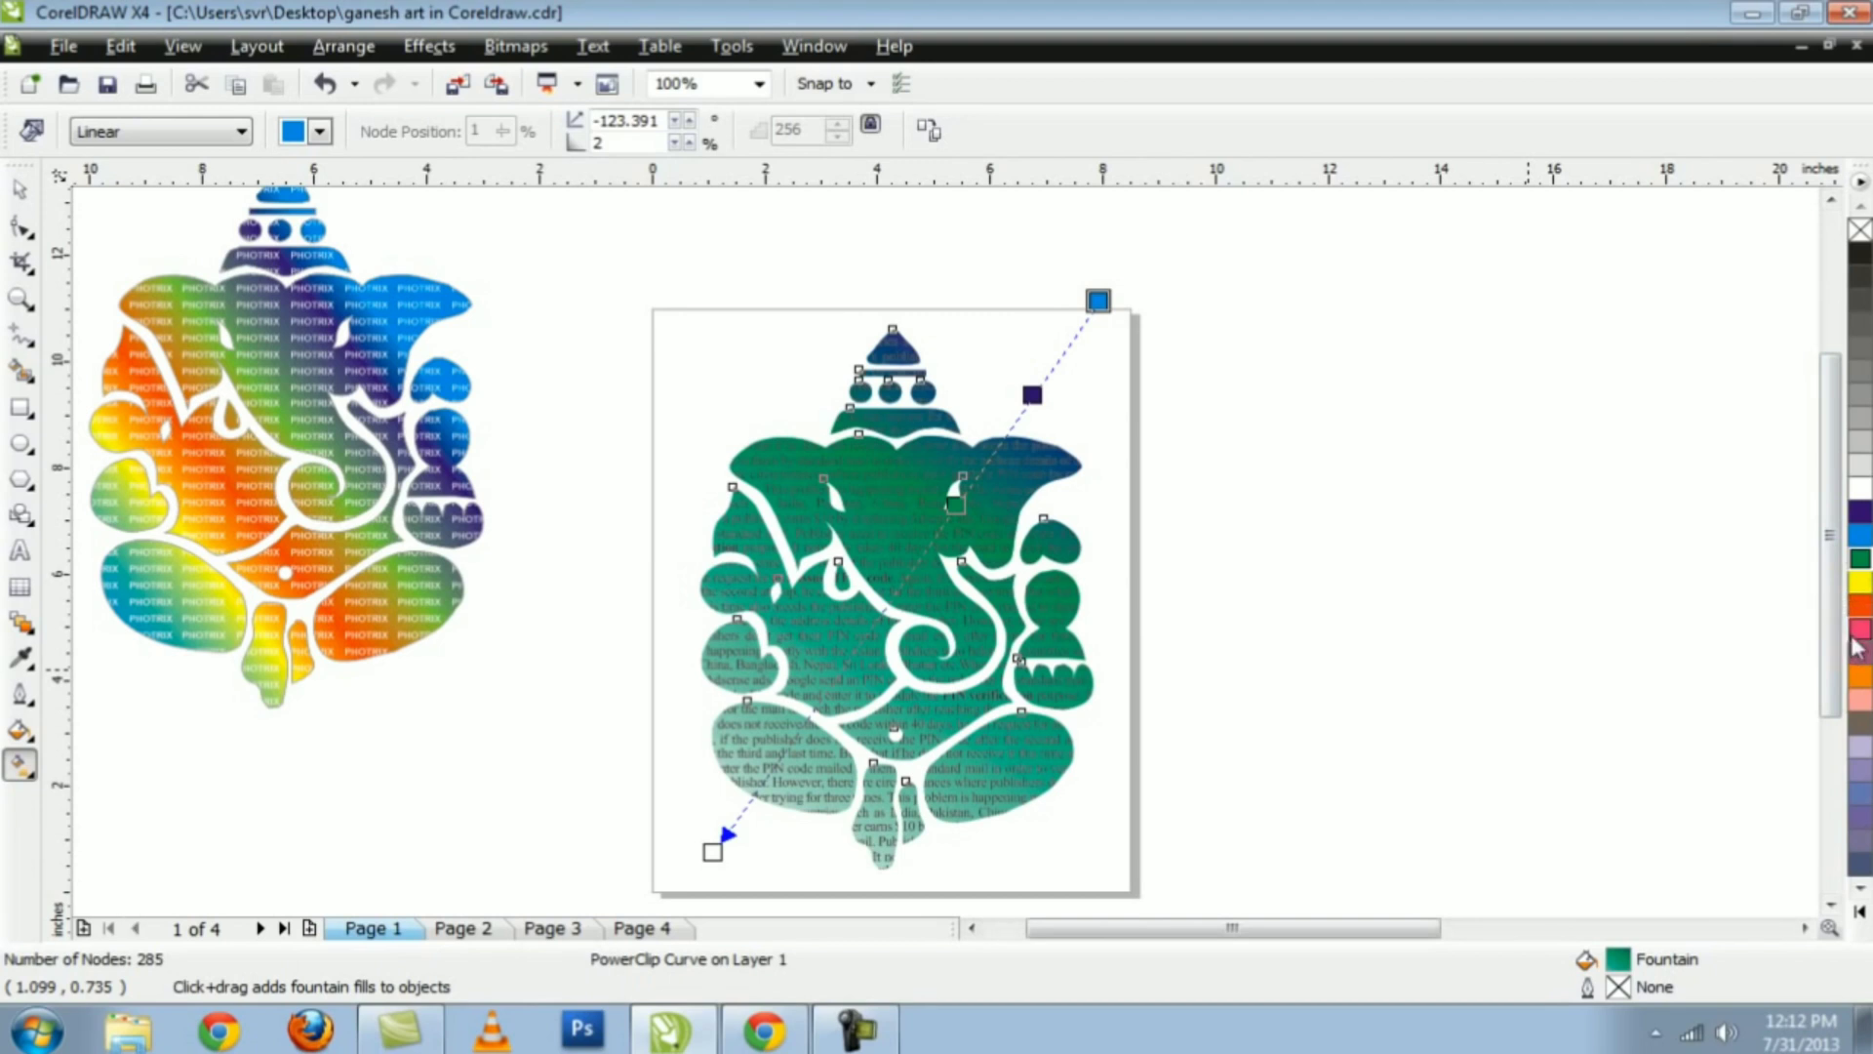
{"action": "left_click_drag", "start_coordinate": [1862, 609], "coordinate": [889, 599]}
{"action": "left_click_drag", "start_coordinate": [1860, 675], "coordinate": [806, 722]}
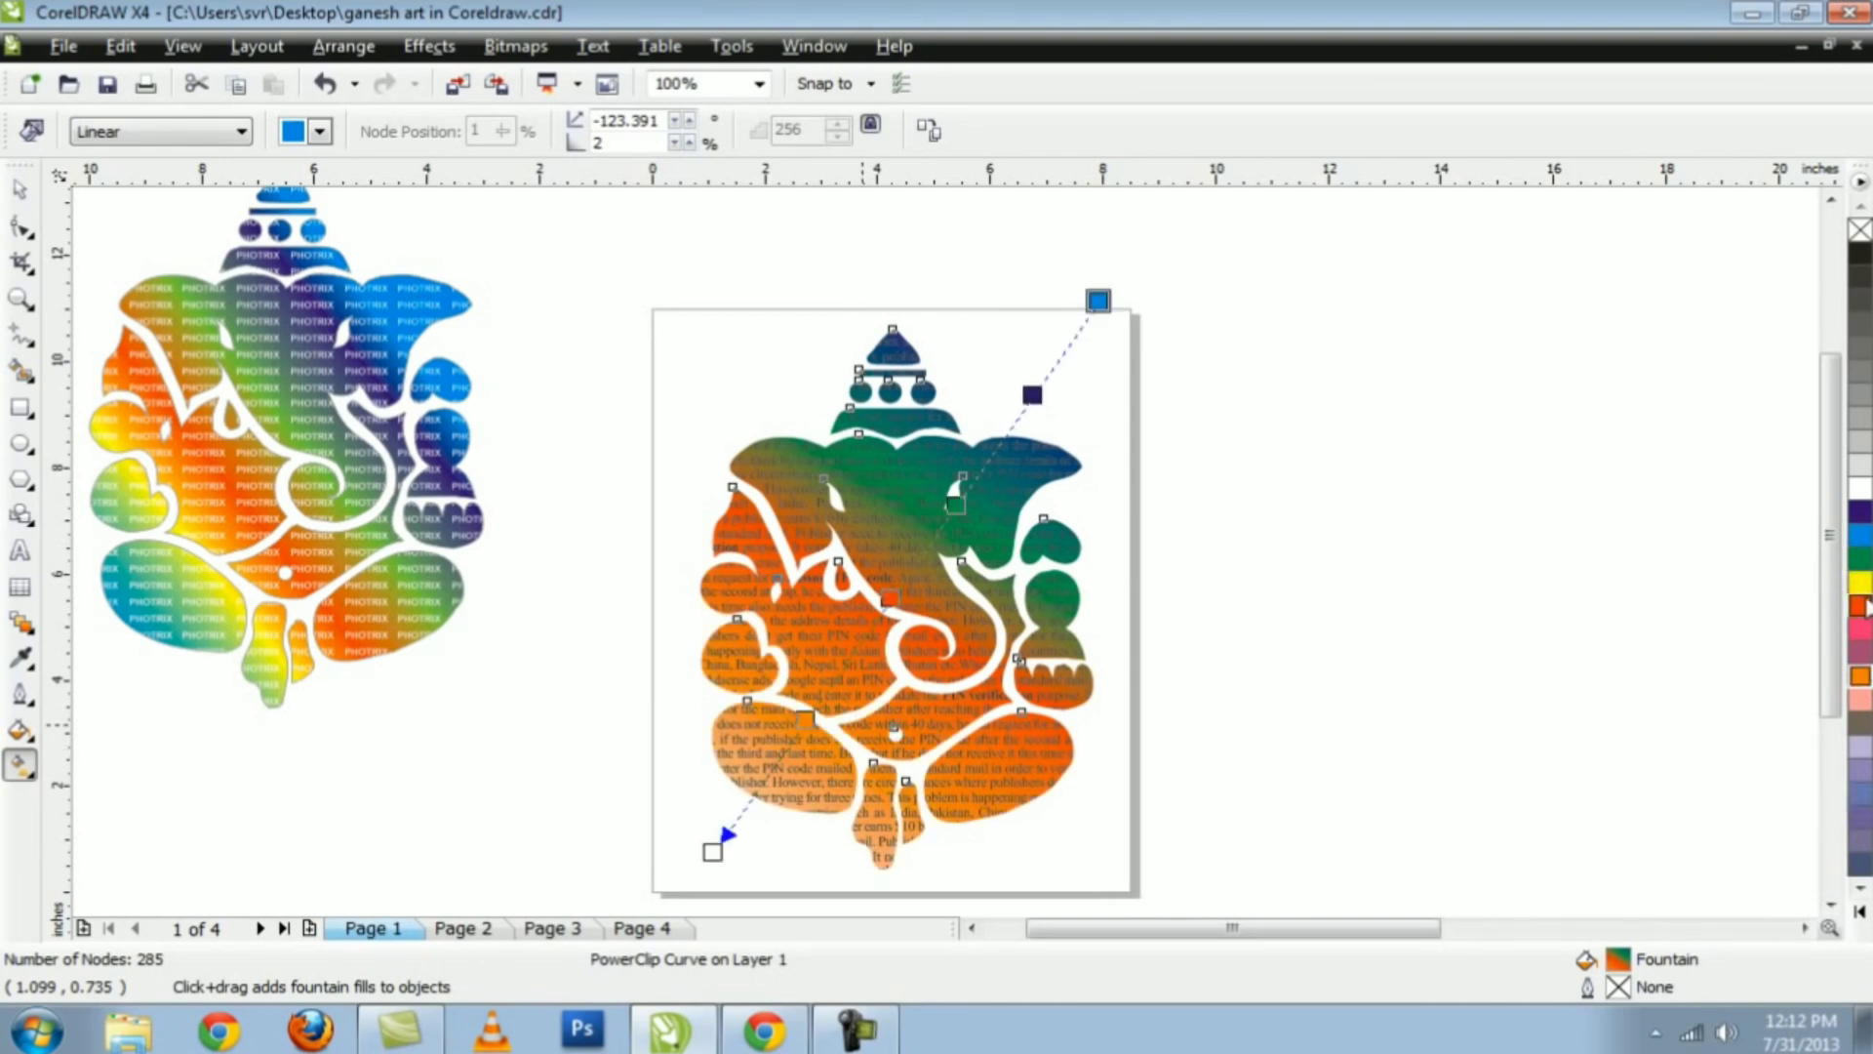
{"action": "left_click_drag", "start_coordinate": [1860, 606], "coordinate": [712, 852]}
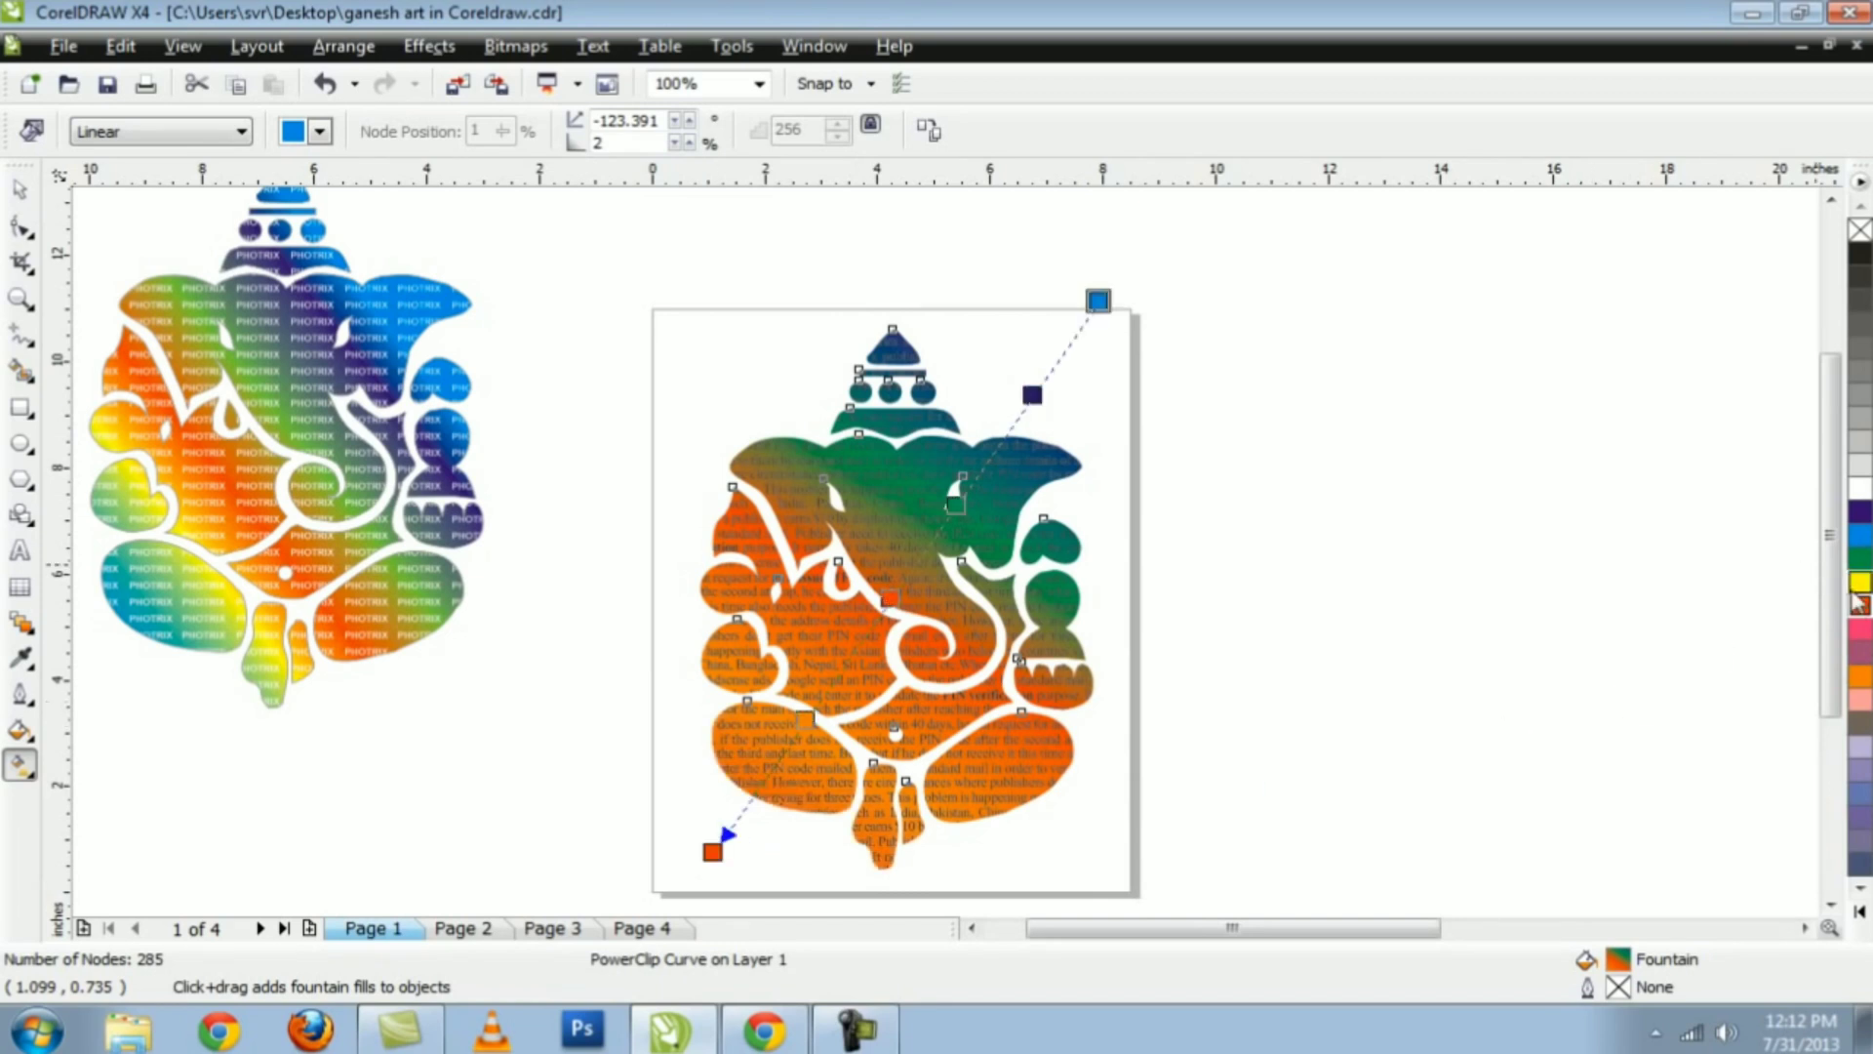
{"action": "left_click_drag", "start_coordinate": [1859, 584], "coordinate": [837, 720]}
- Move the orange stop towards the gradient's start and pull both gradient ends inward, at an angle of about -125 degrees
{"action": "left_click_drag", "start_coordinate": [783, 778], "coordinate": [860, 641]}
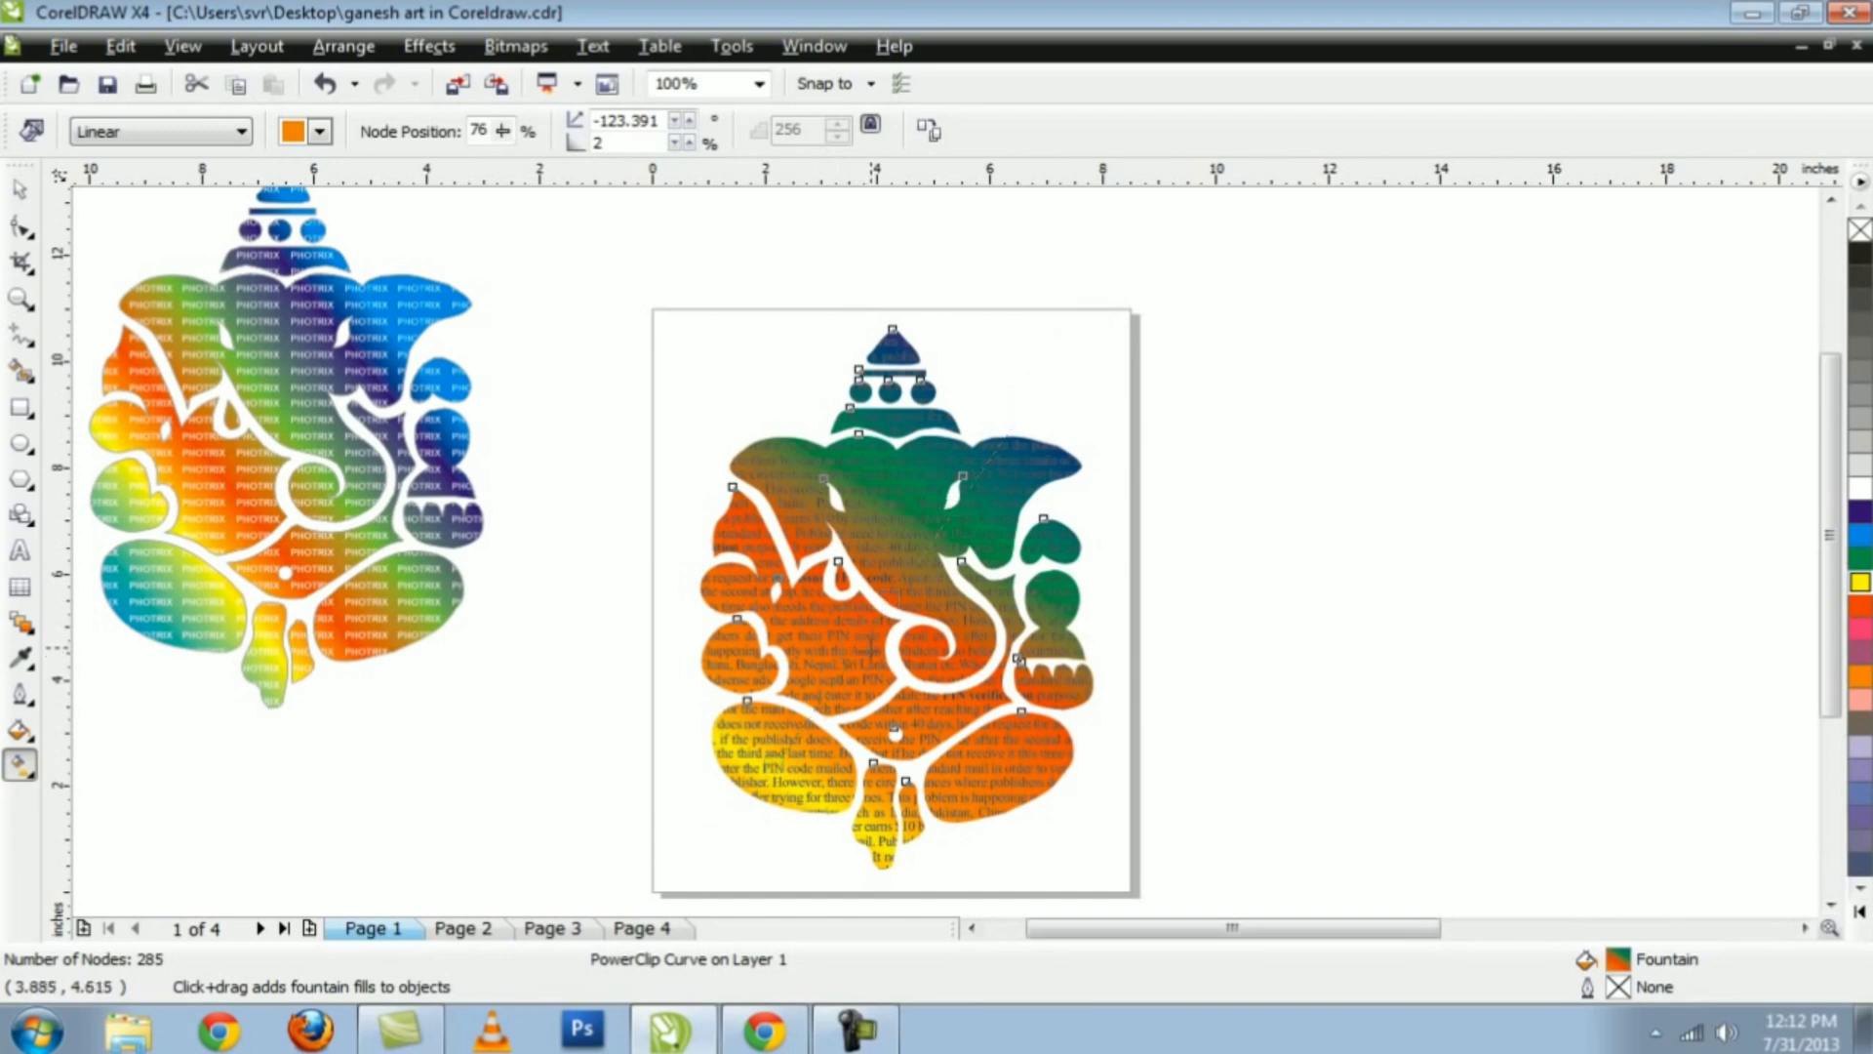
{"action": "left_click_drag", "start_coordinate": [713, 852], "coordinate": [743, 790]}
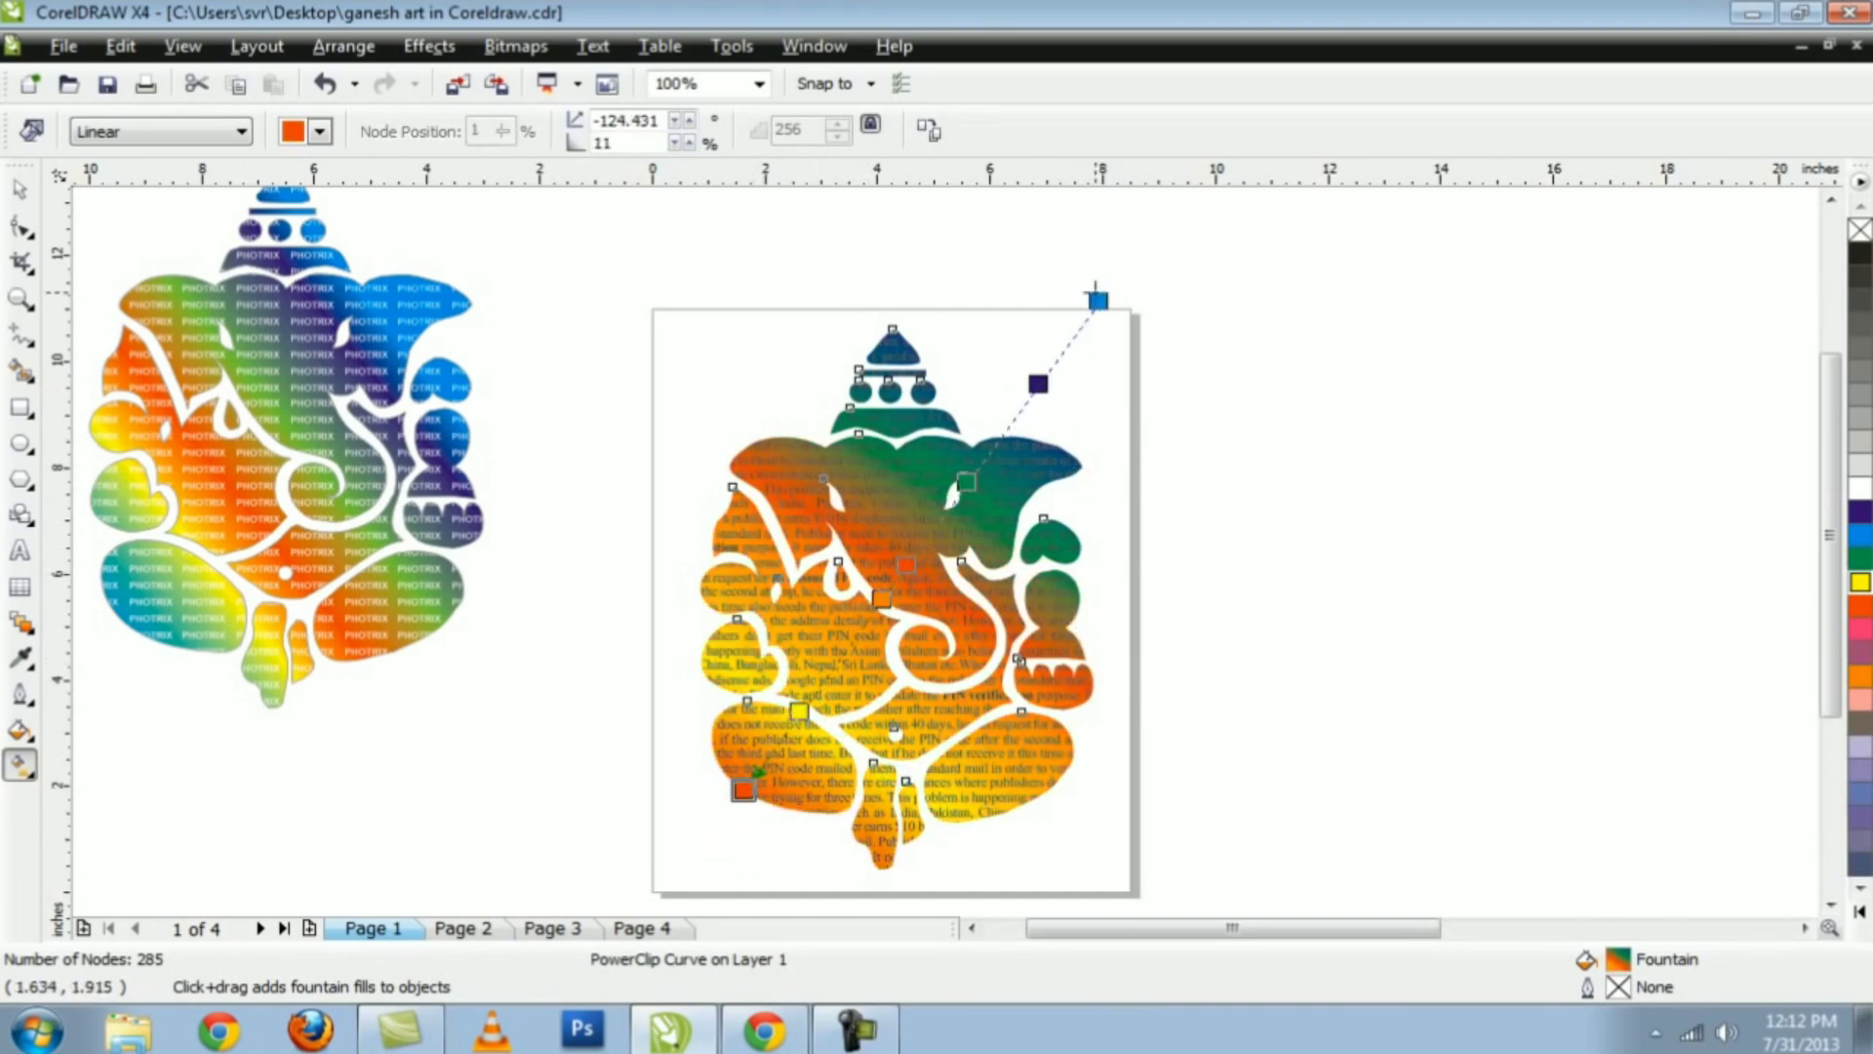
{"action": "left_click_drag", "start_coordinate": [1097, 300], "coordinate": [1067, 351]}
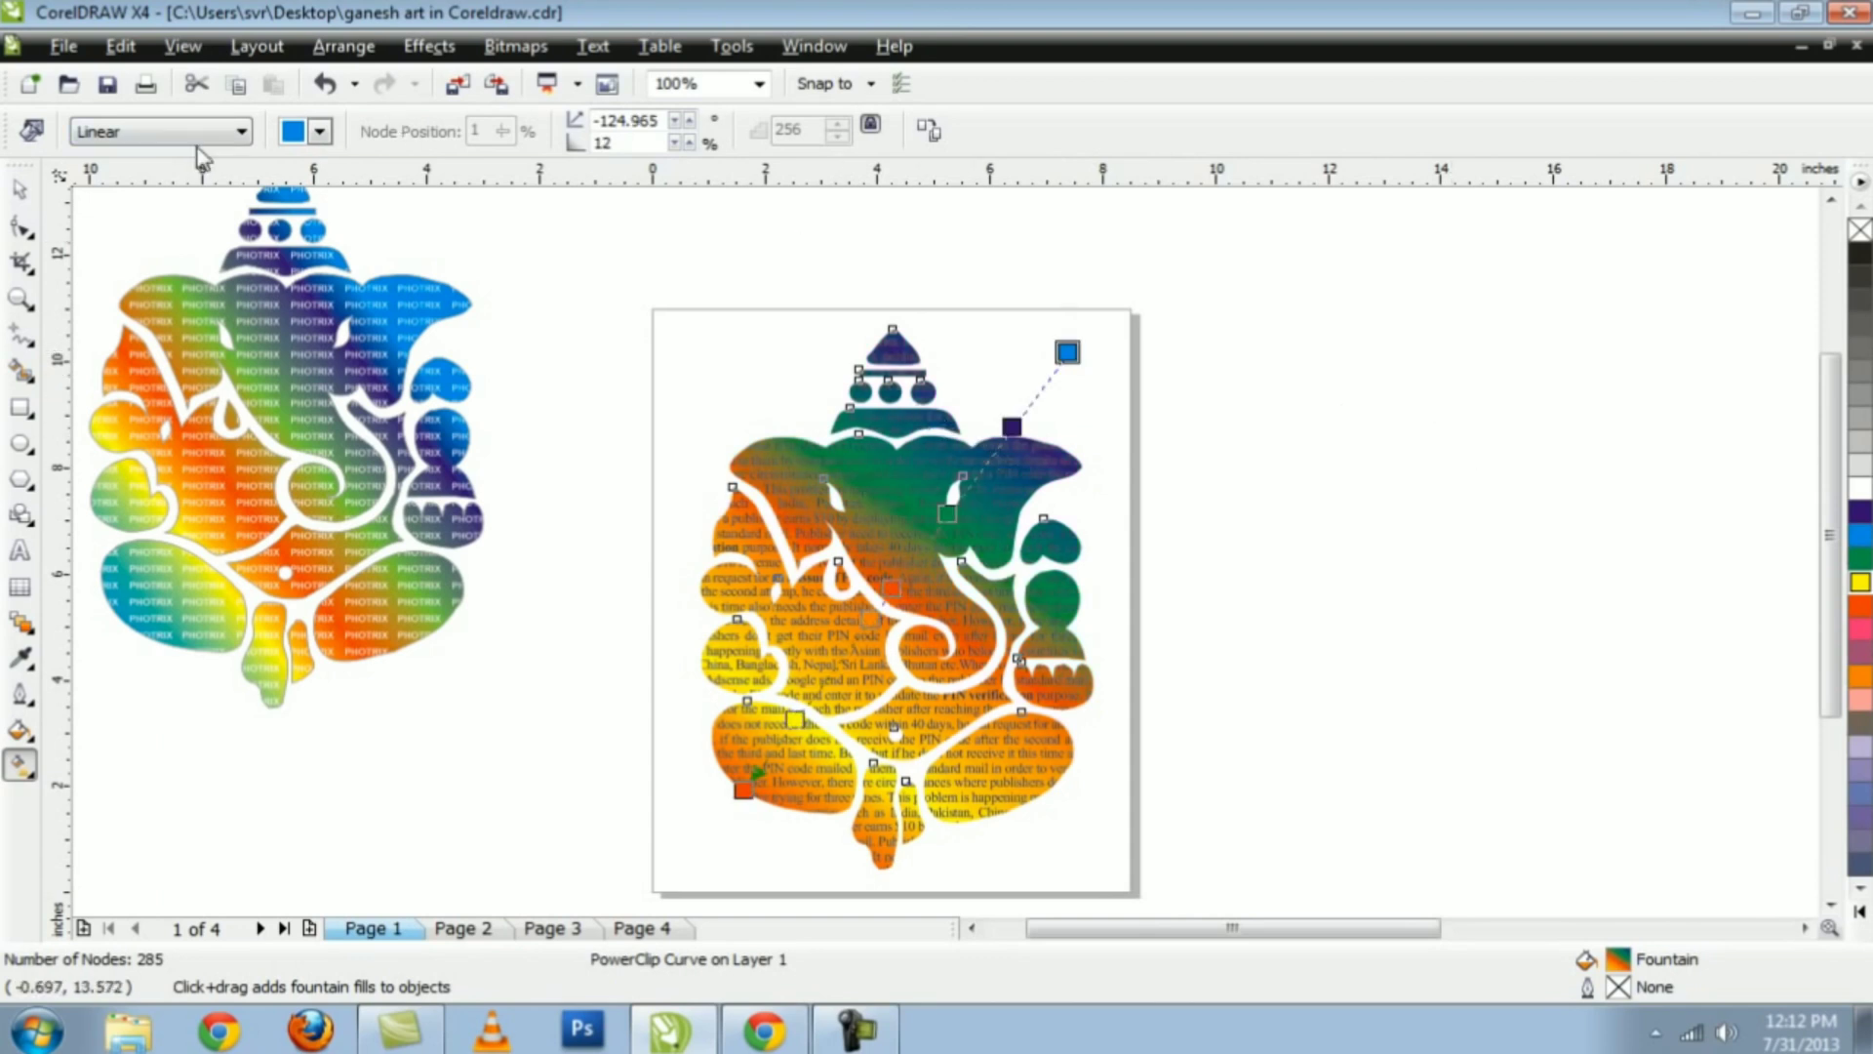
{"action": "left_click", "coordinate": [17, 193]}
{"action": "left_click", "coordinate": [1235, 422]}
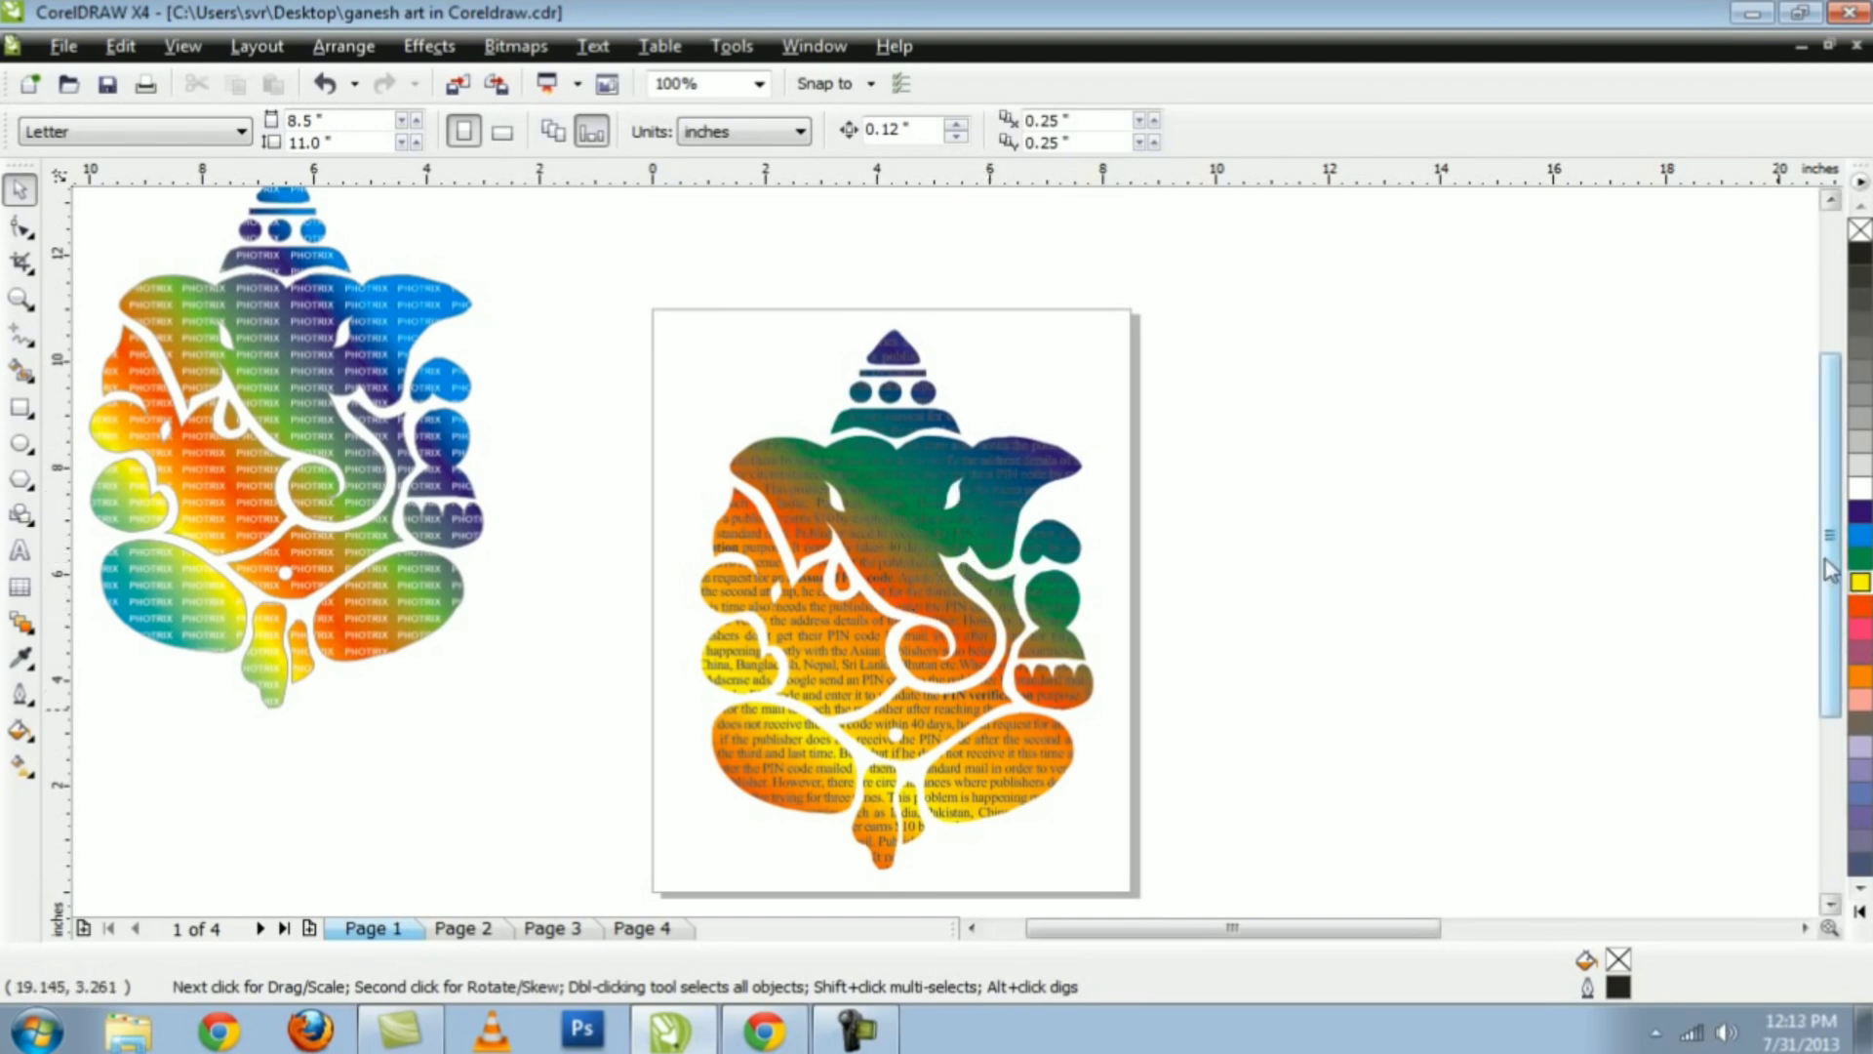
- Edit the Ganesha's PowerClip contents to make the paragraph text white, and finish editing the object
{"action": "left_click_drag", "start_coordinate": [1829, 571], "coordinate": [1830, 585]}
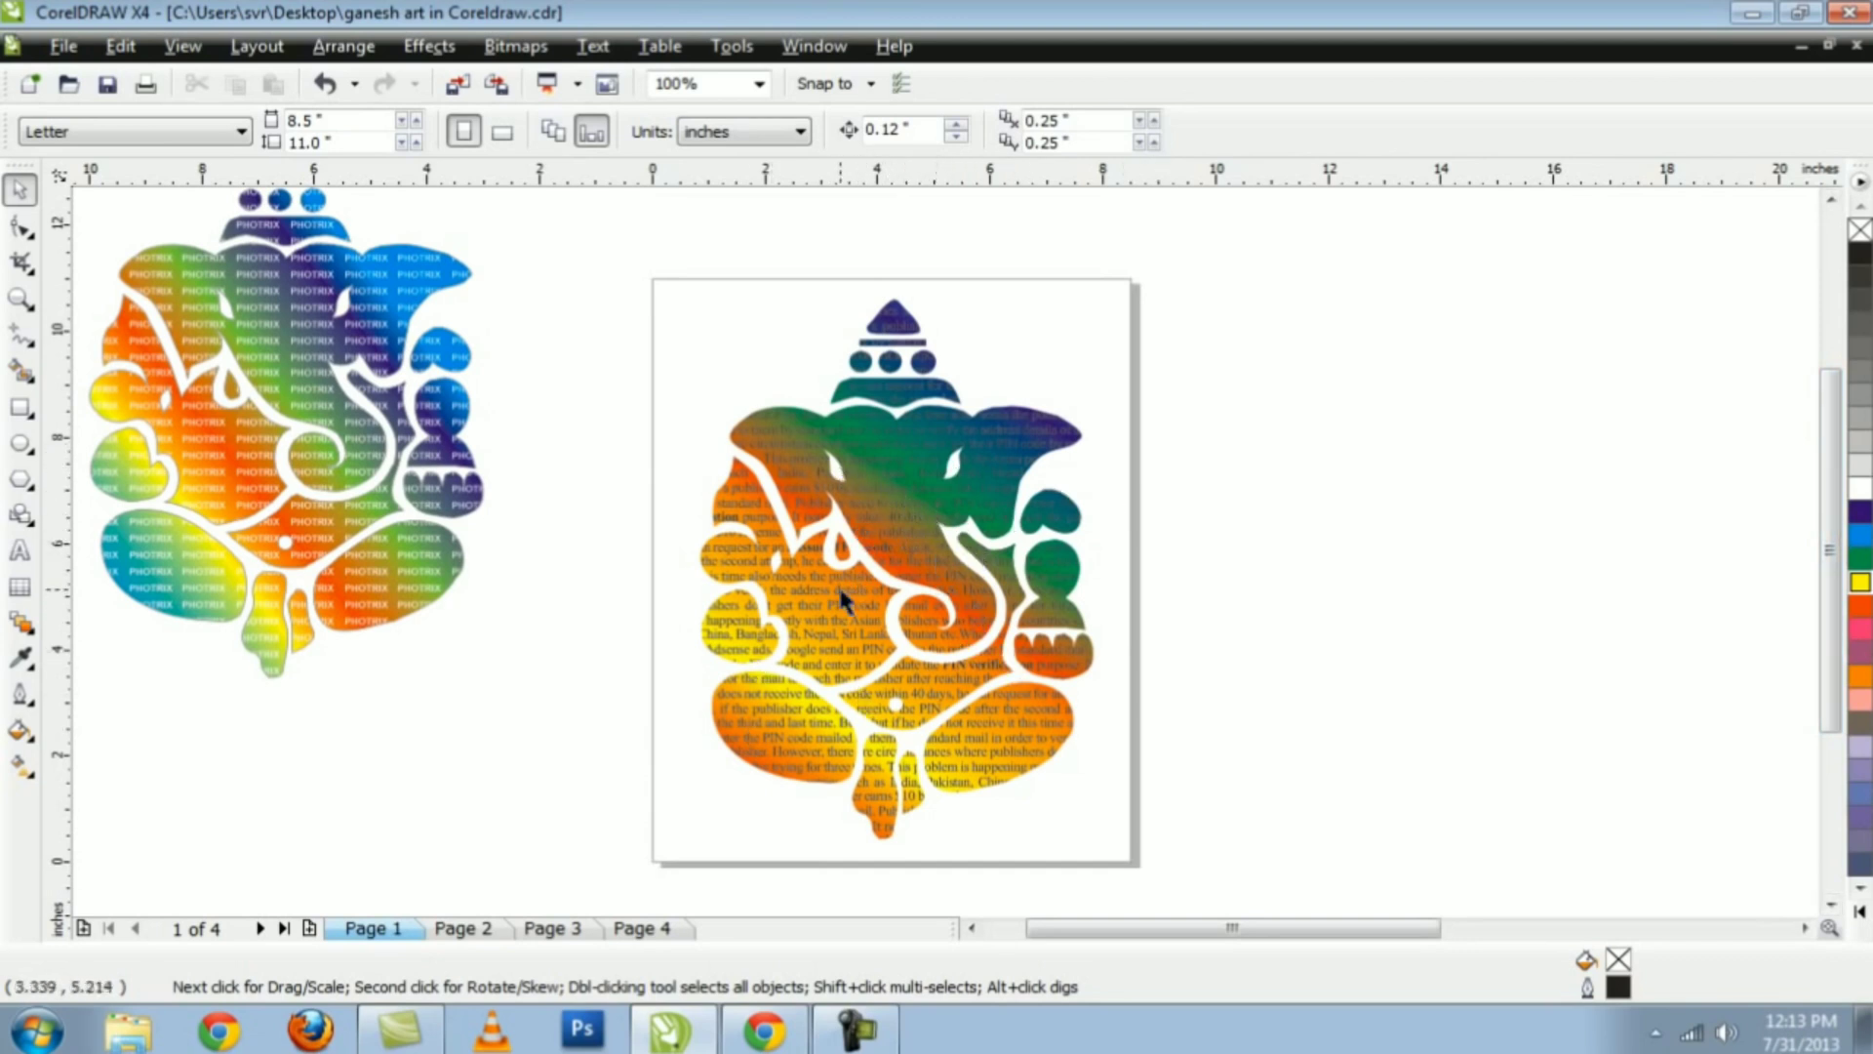
{"action": "scroll", "coordinate": [901, 548], "scroll_direction": "up", "scroll_amount": 2}
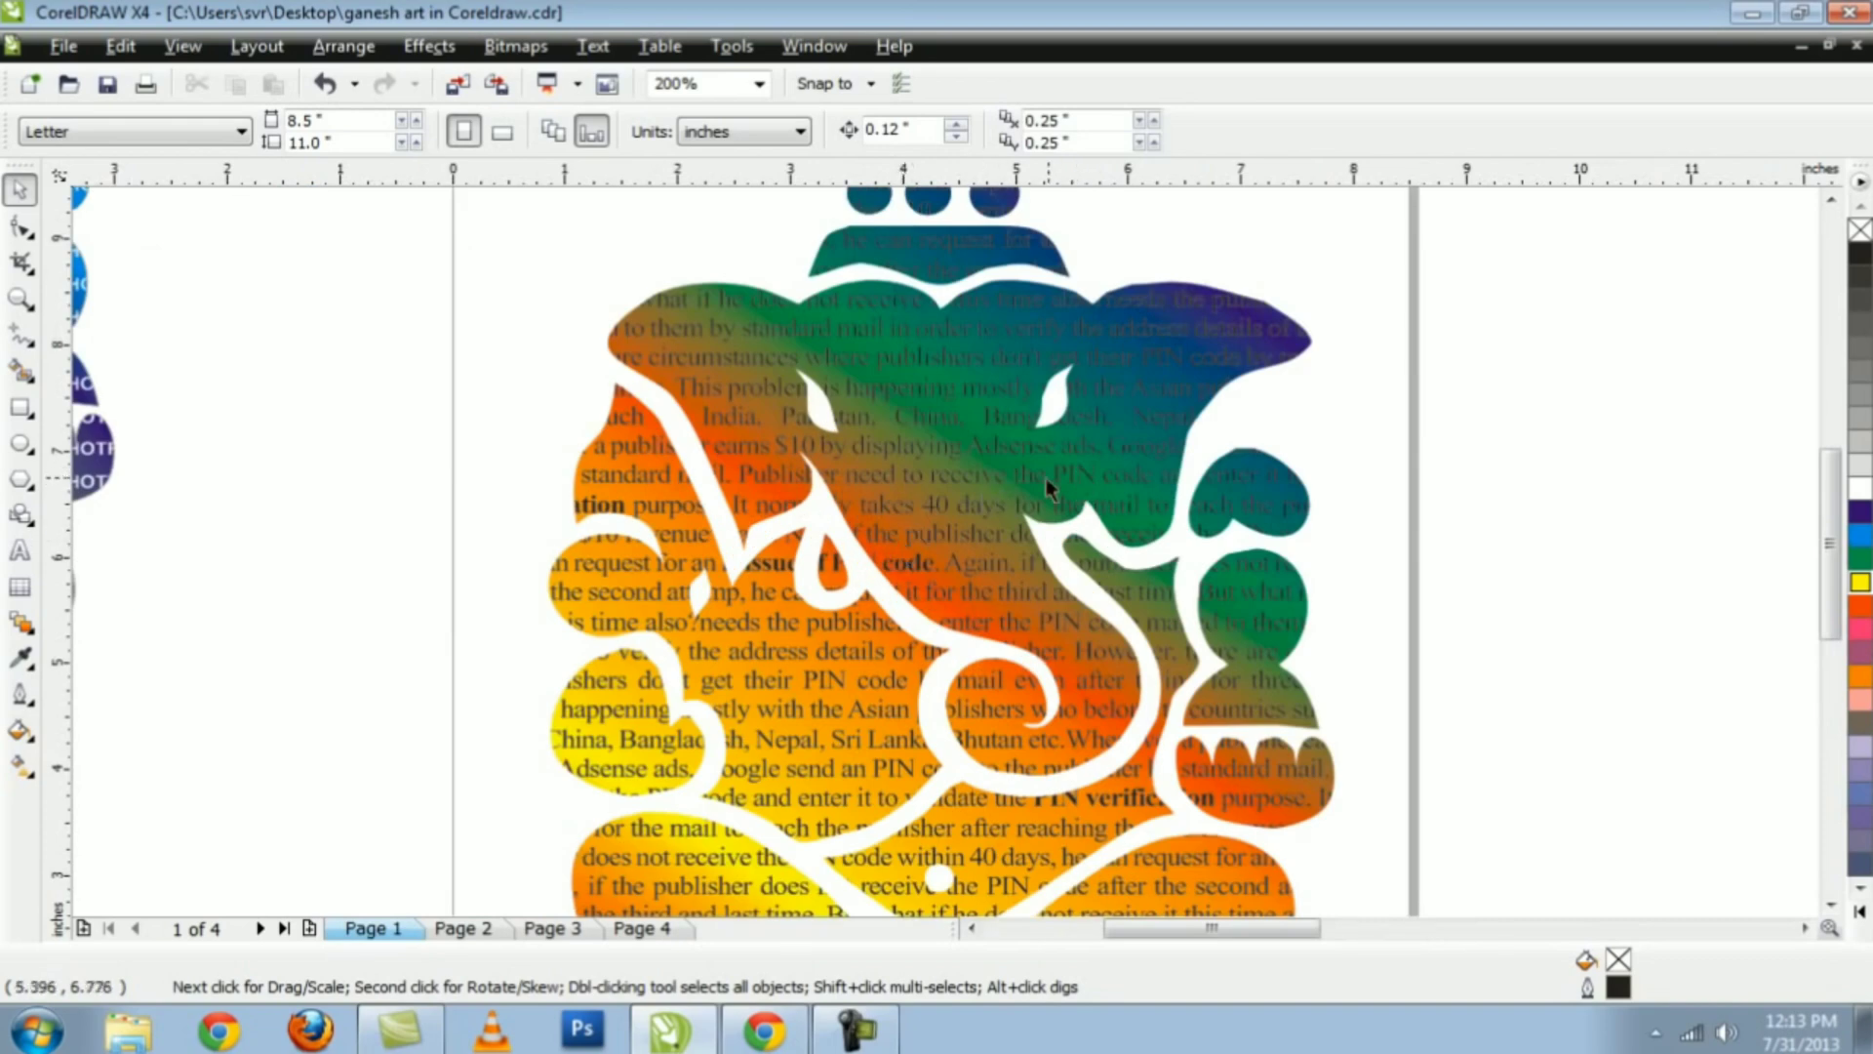
{"action": "scroll", "coordinate": [976, 525], "scroll_direction": "down", "scroll_amount": 2}
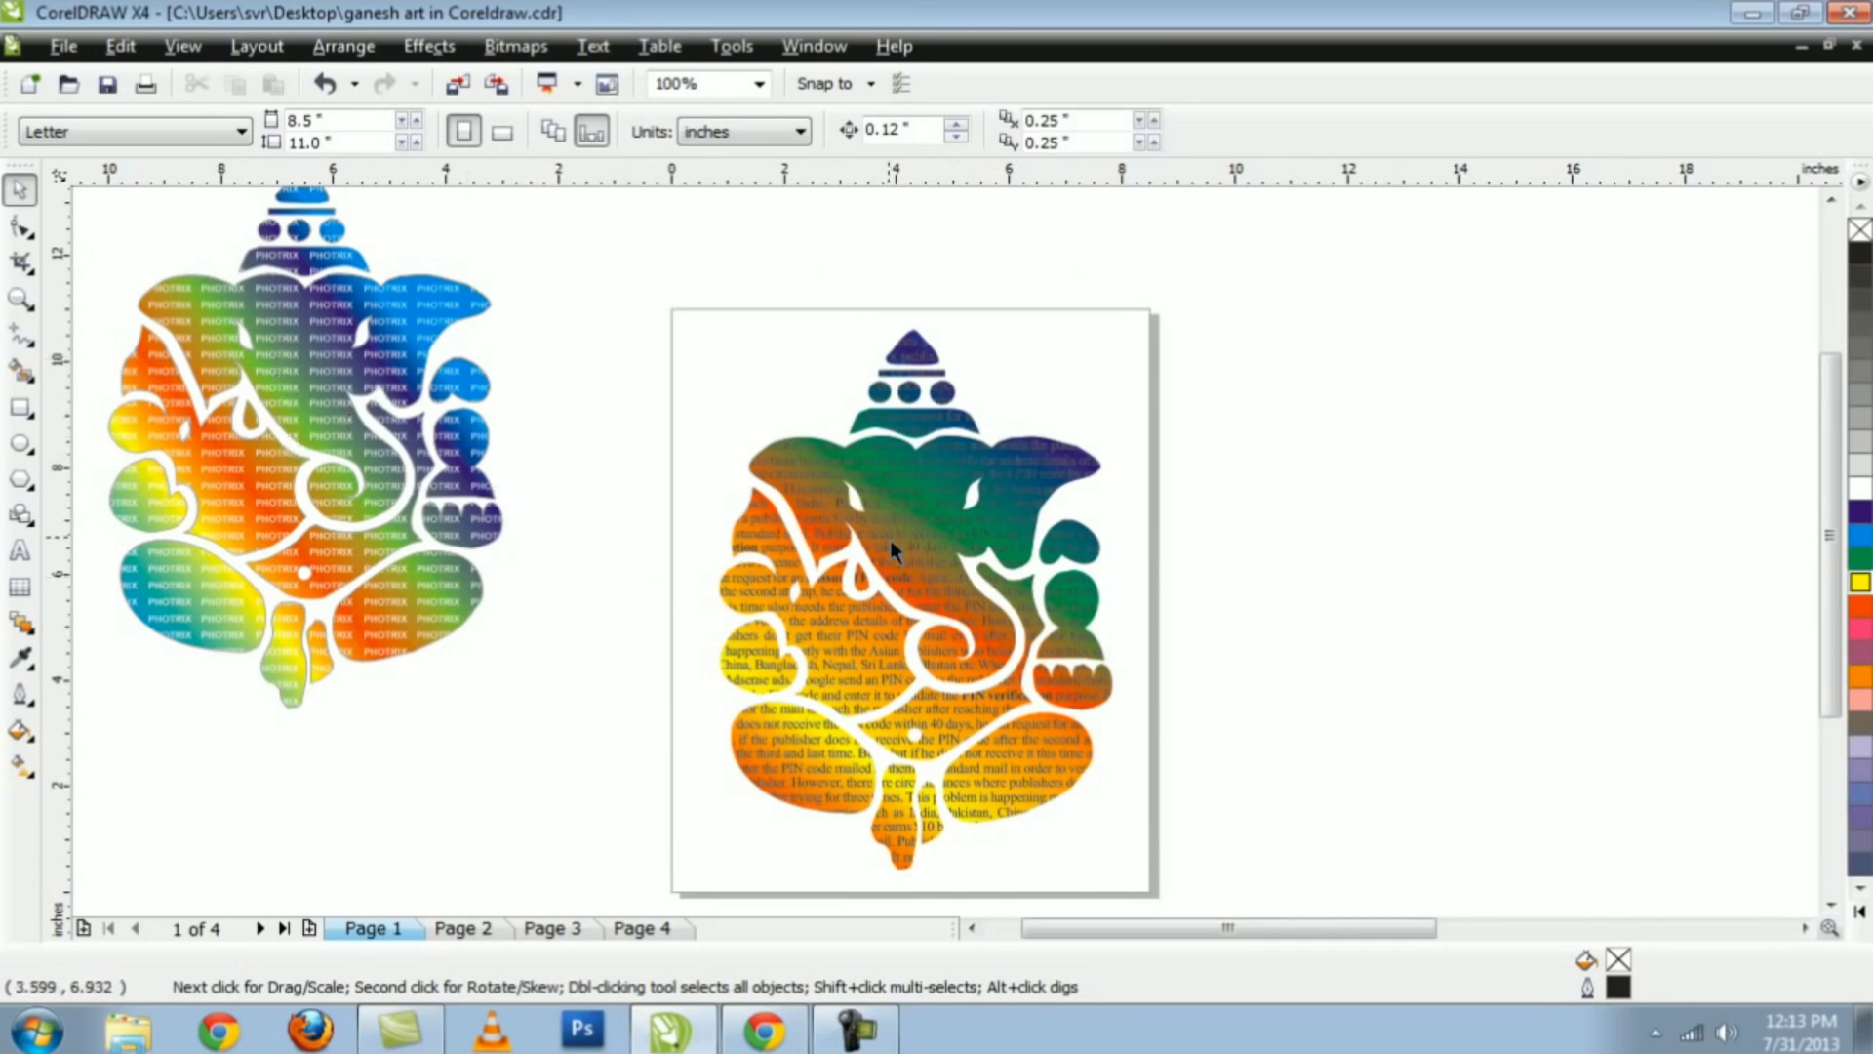
{"action": "left_click", "coordinate": [868, 476]}
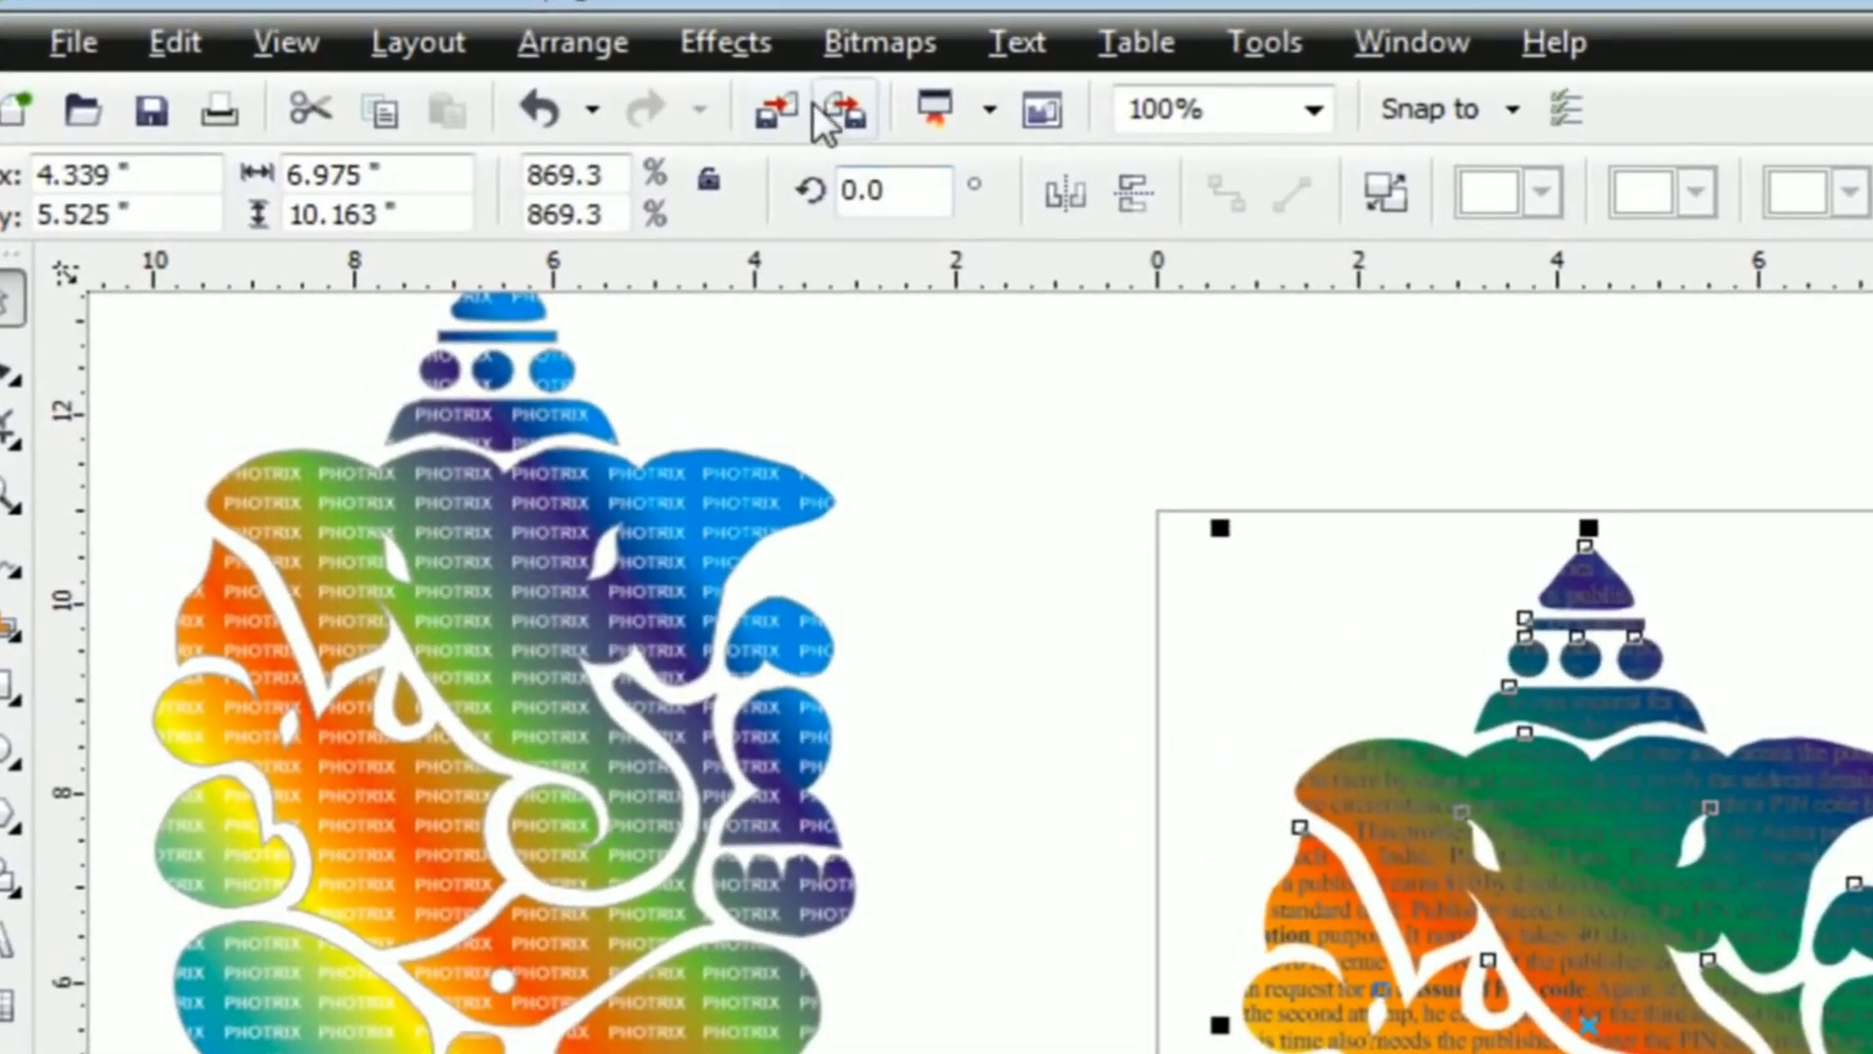
{"action": "left_click", "coordinate": [711, 31]}
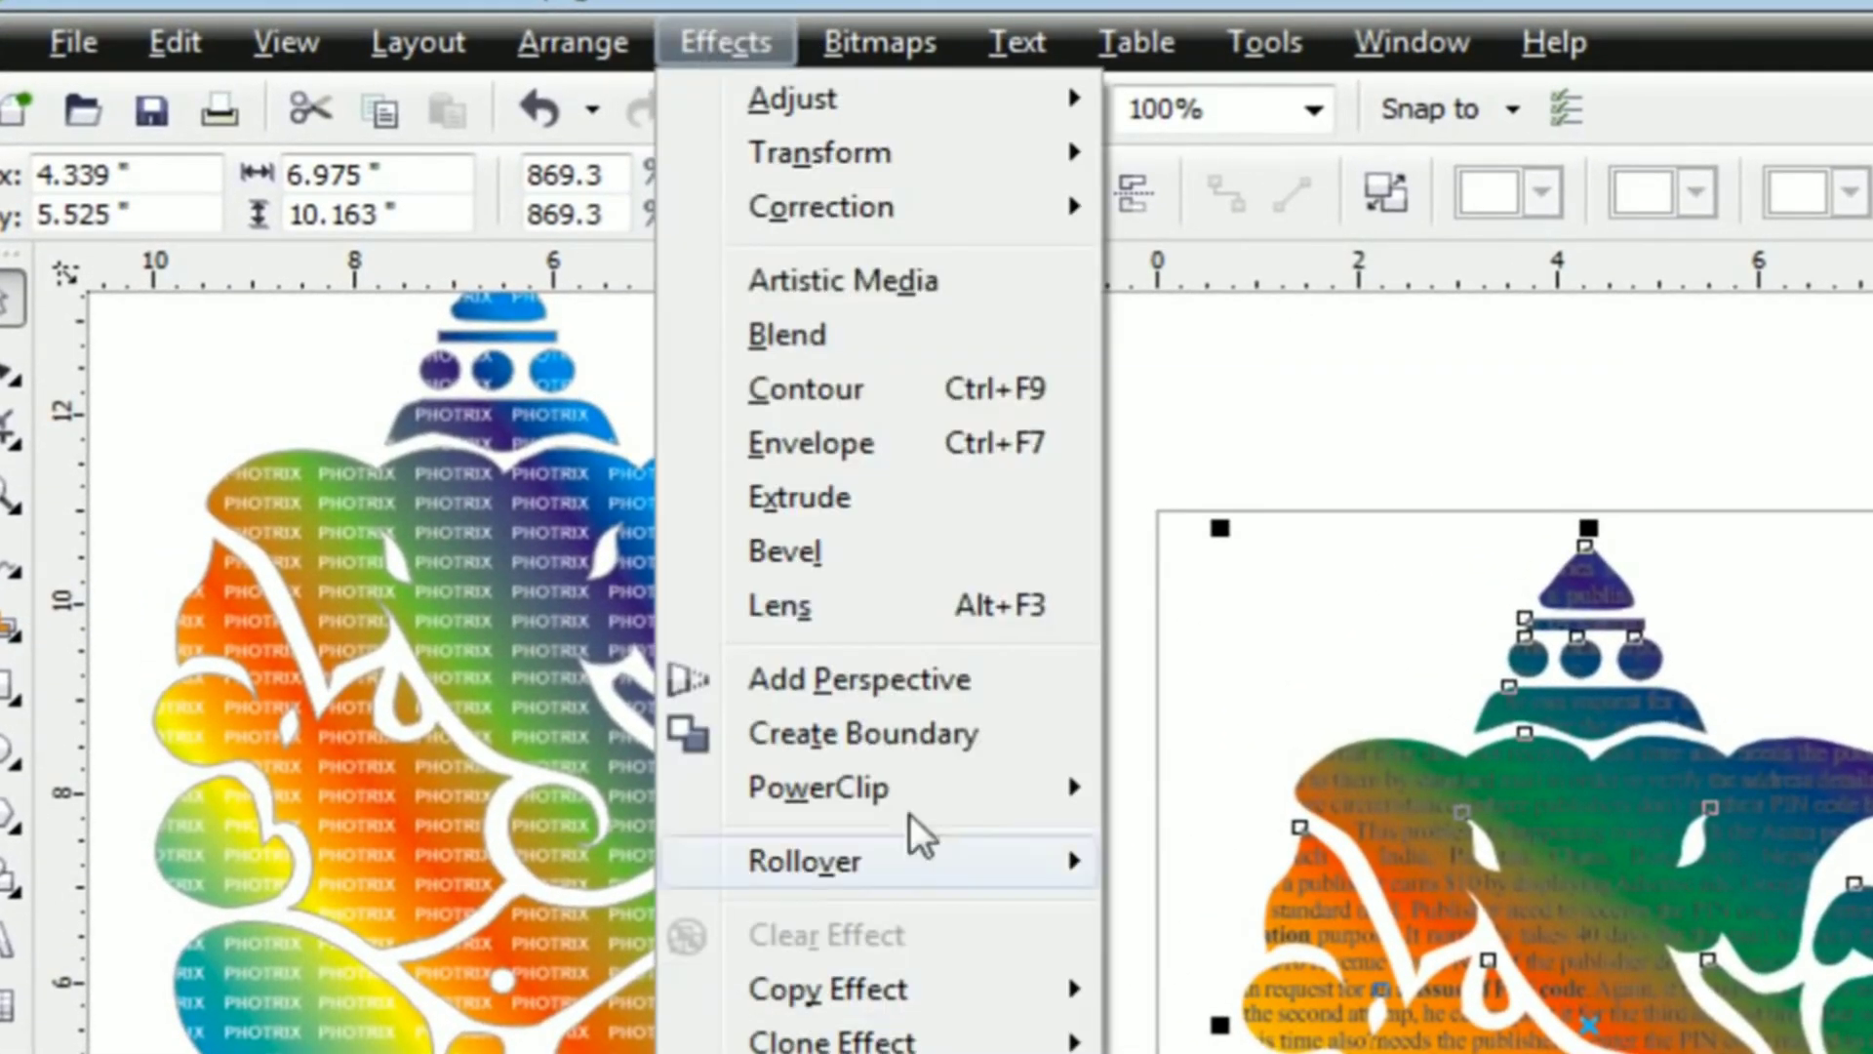
{"action": "mouse_move", "coordinate": [920, 804]}
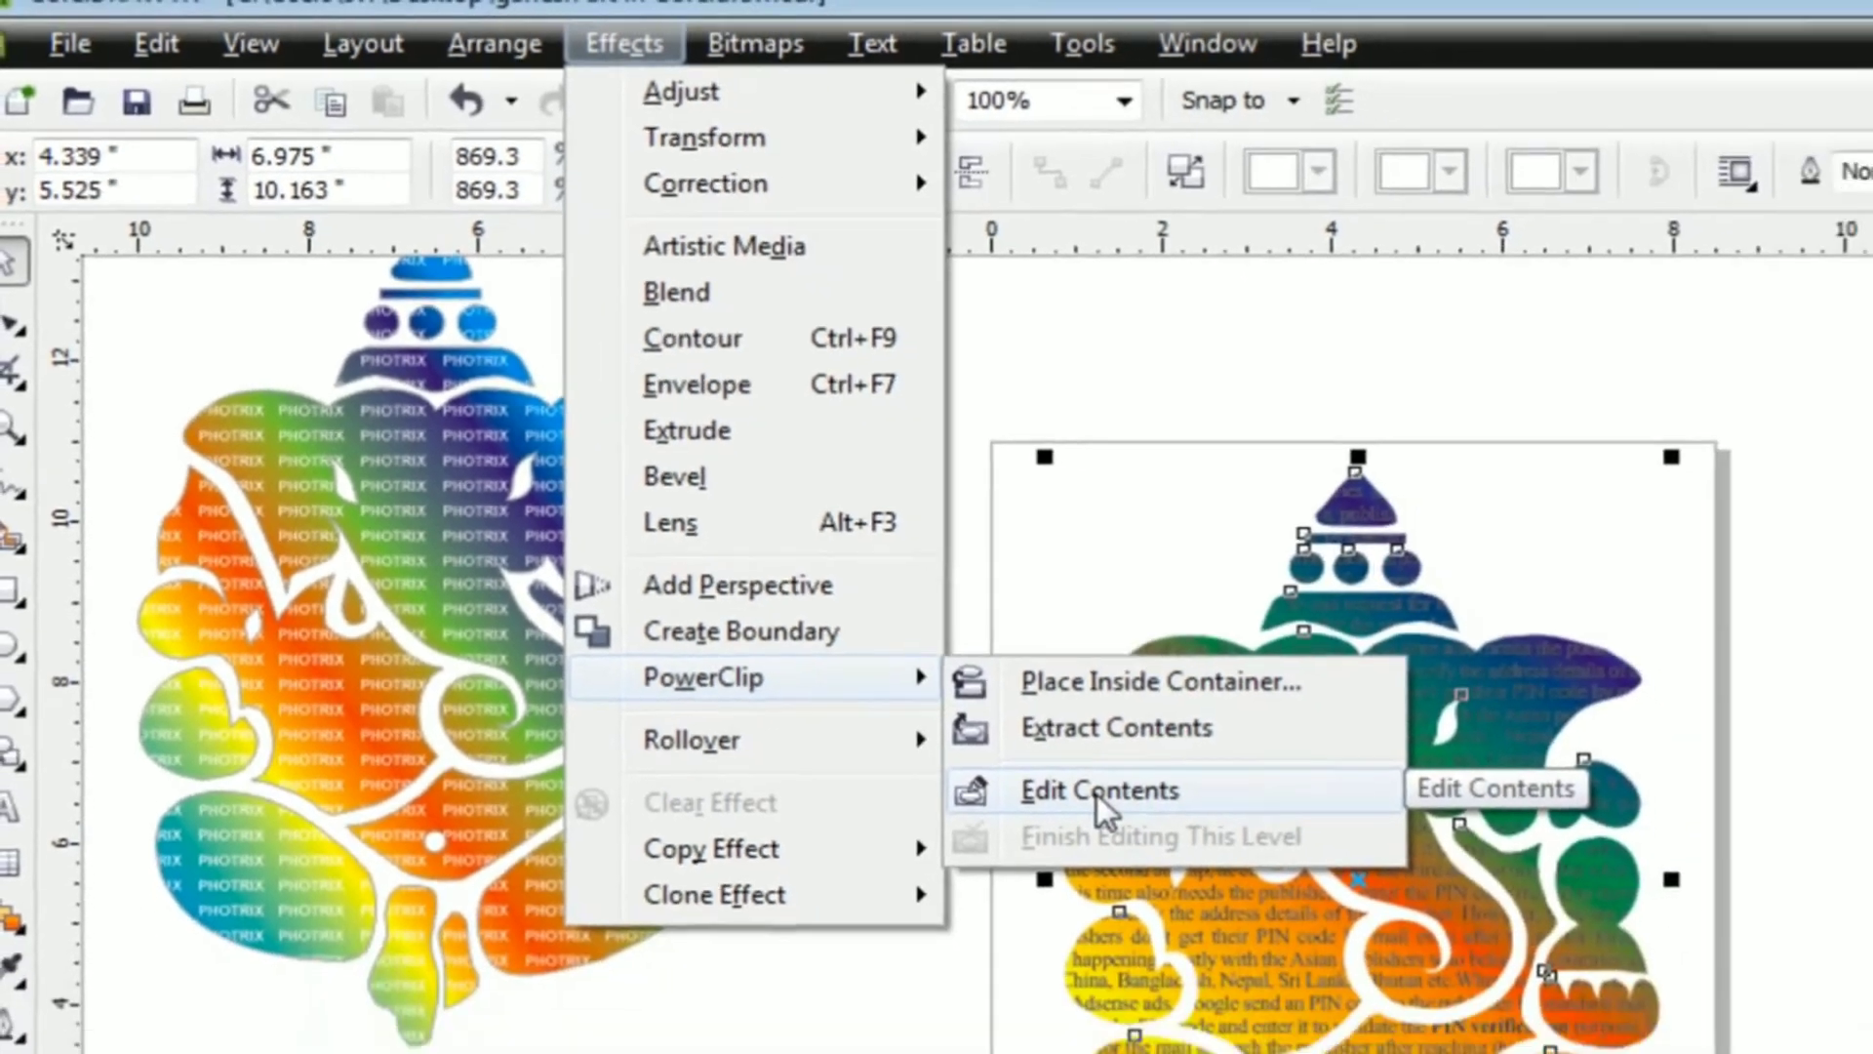
{"action": "left_click", "coordinate": [1096, 792]}
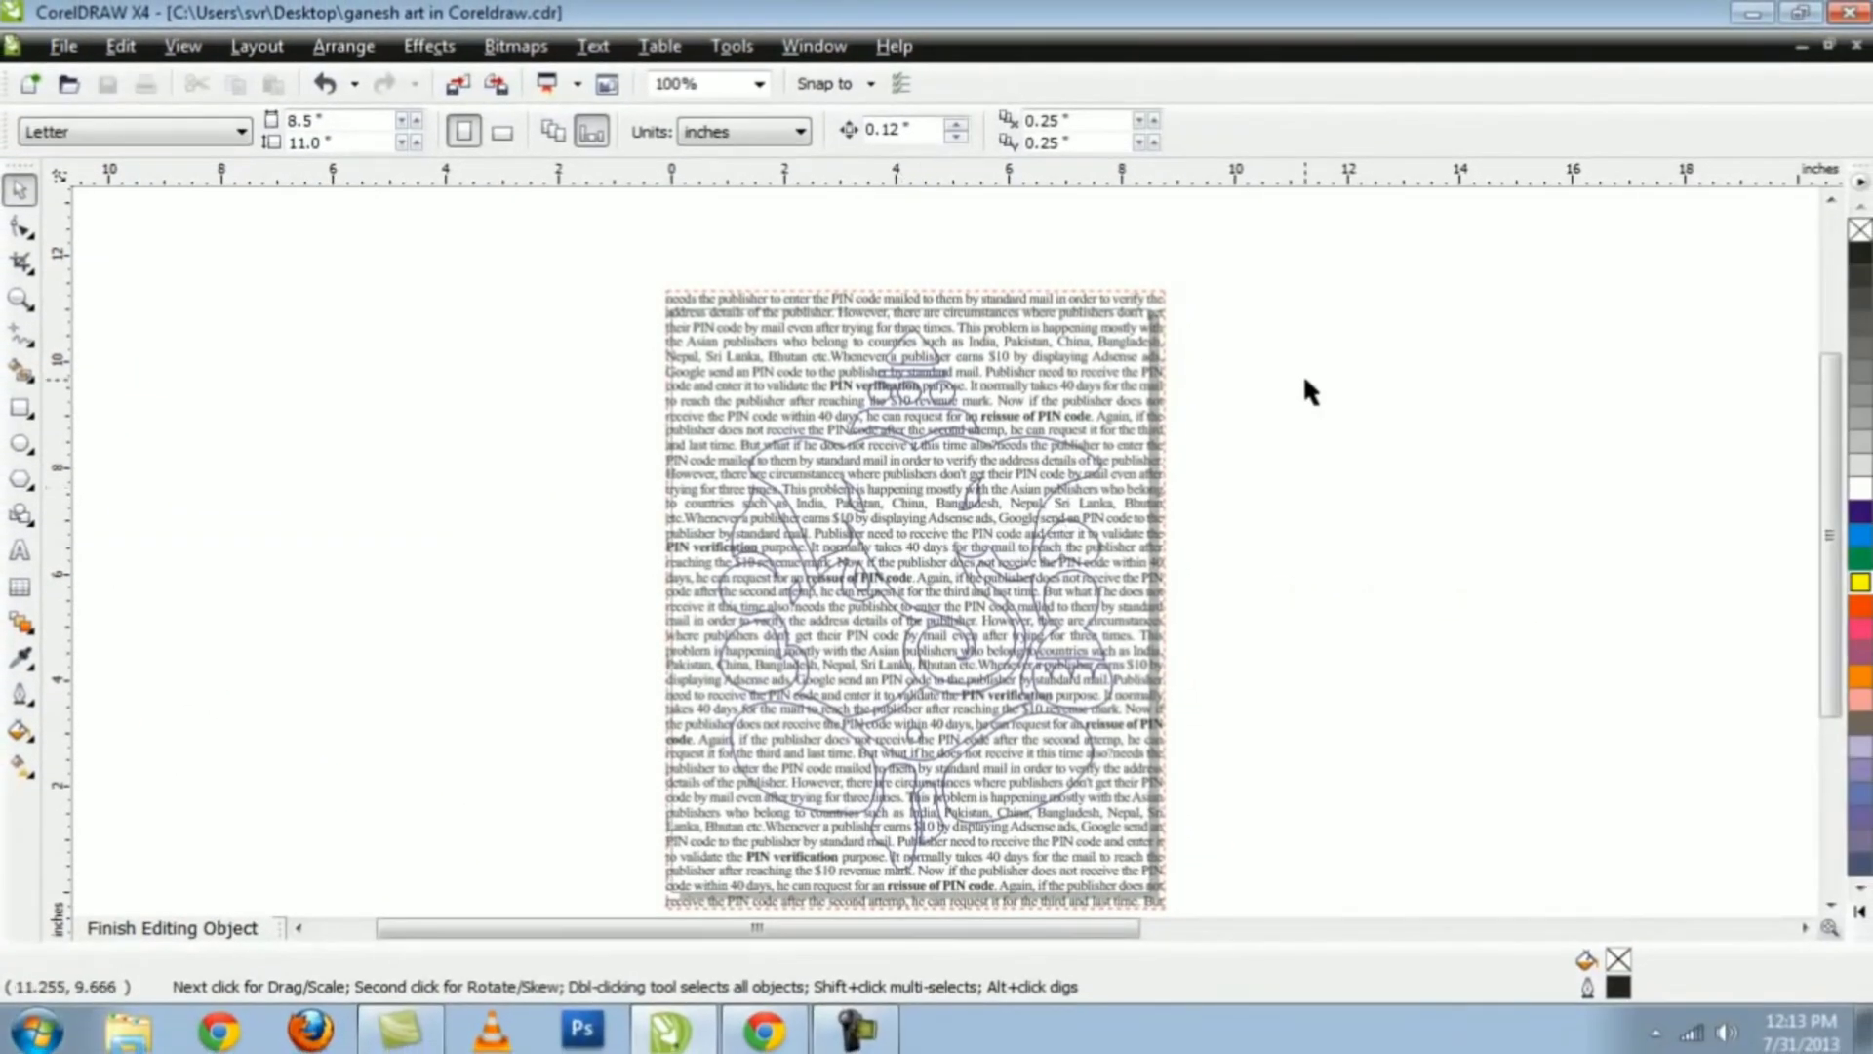
{"action": "left_click", "coordinate": [1035, 336]}
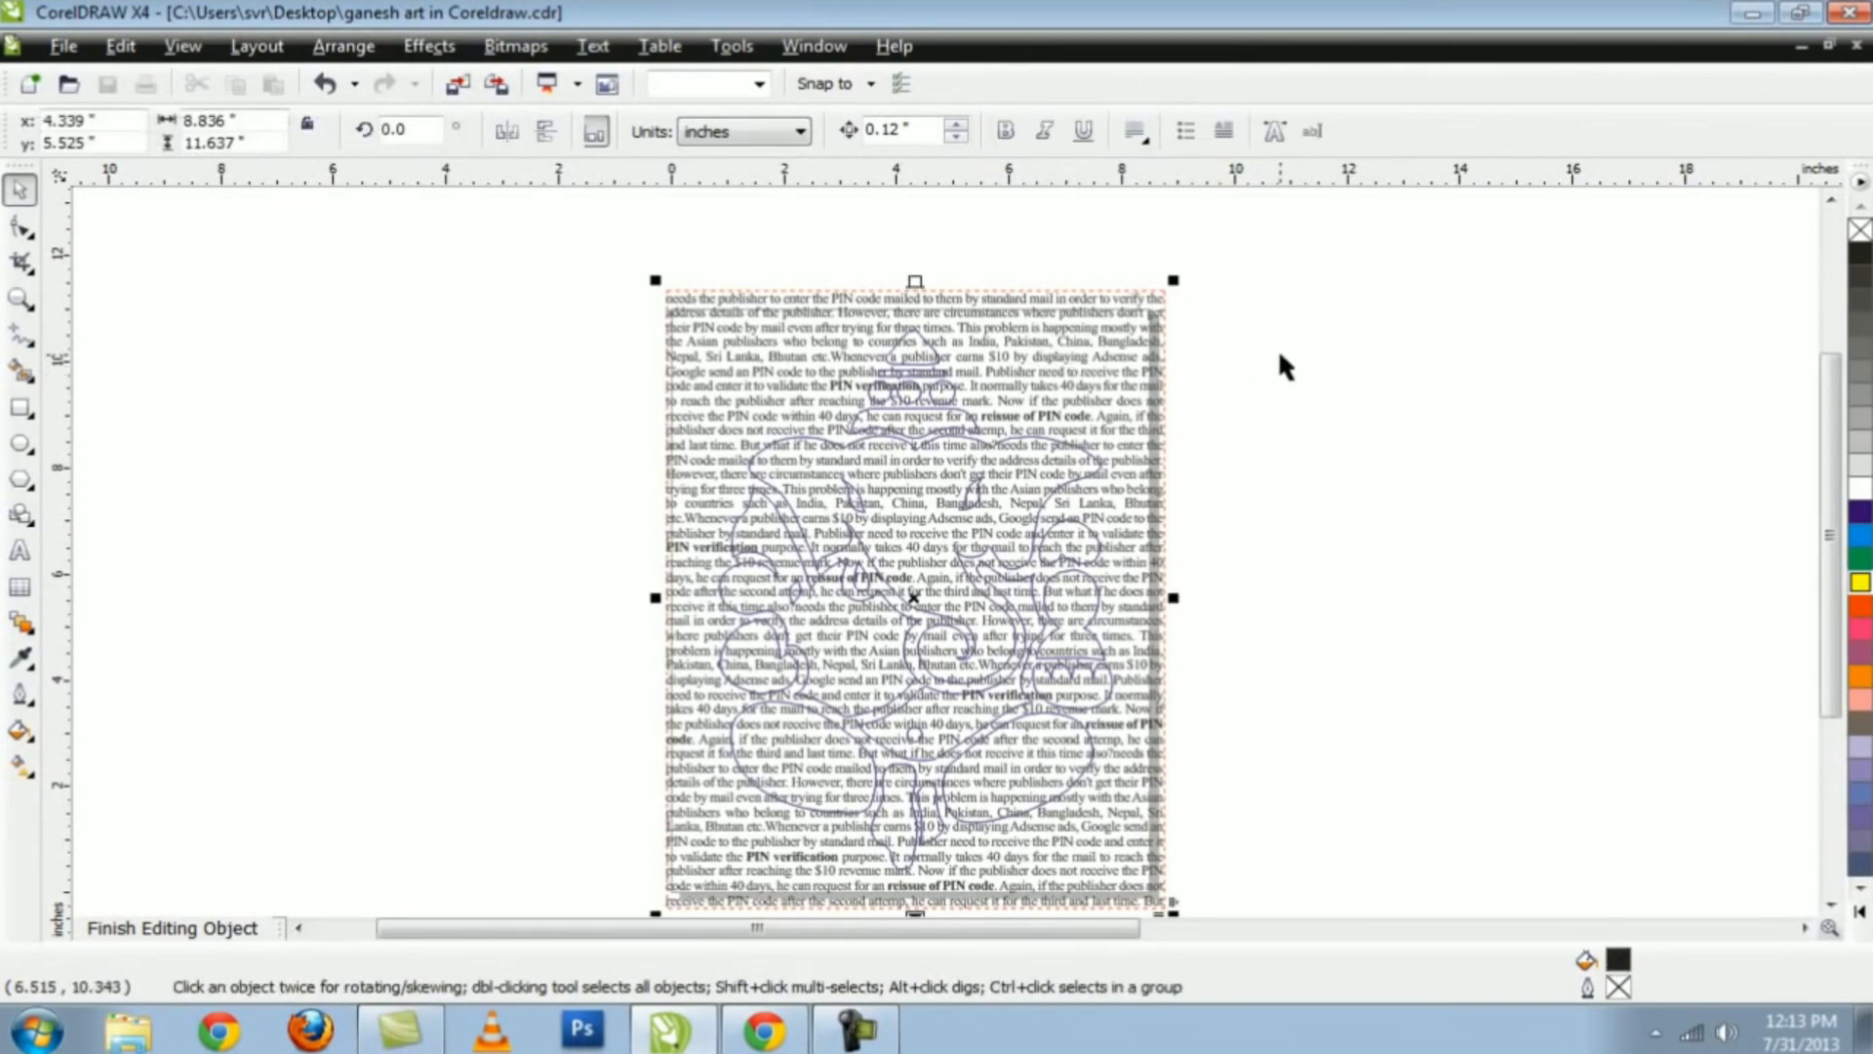
{"action": "left_click", "coordinate": [1861, 488]}
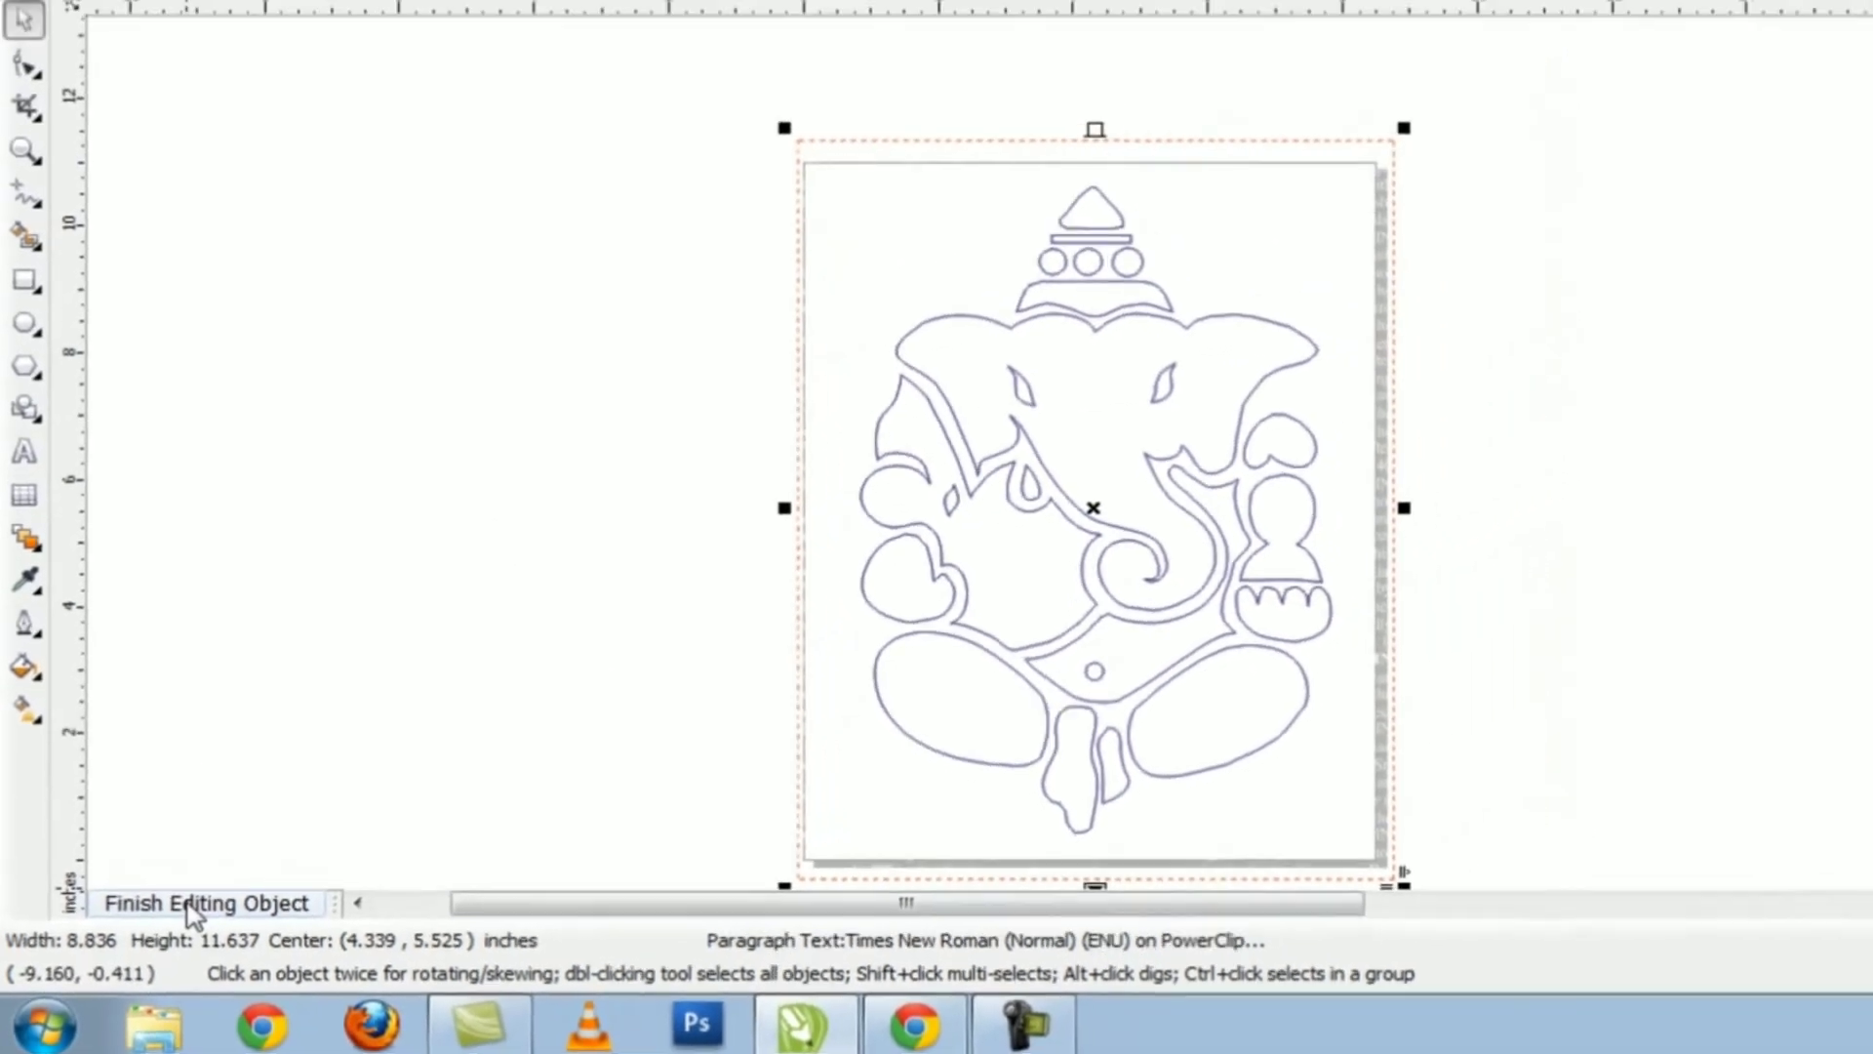
{"action": "left_click", "coordinate": [192, 906]}
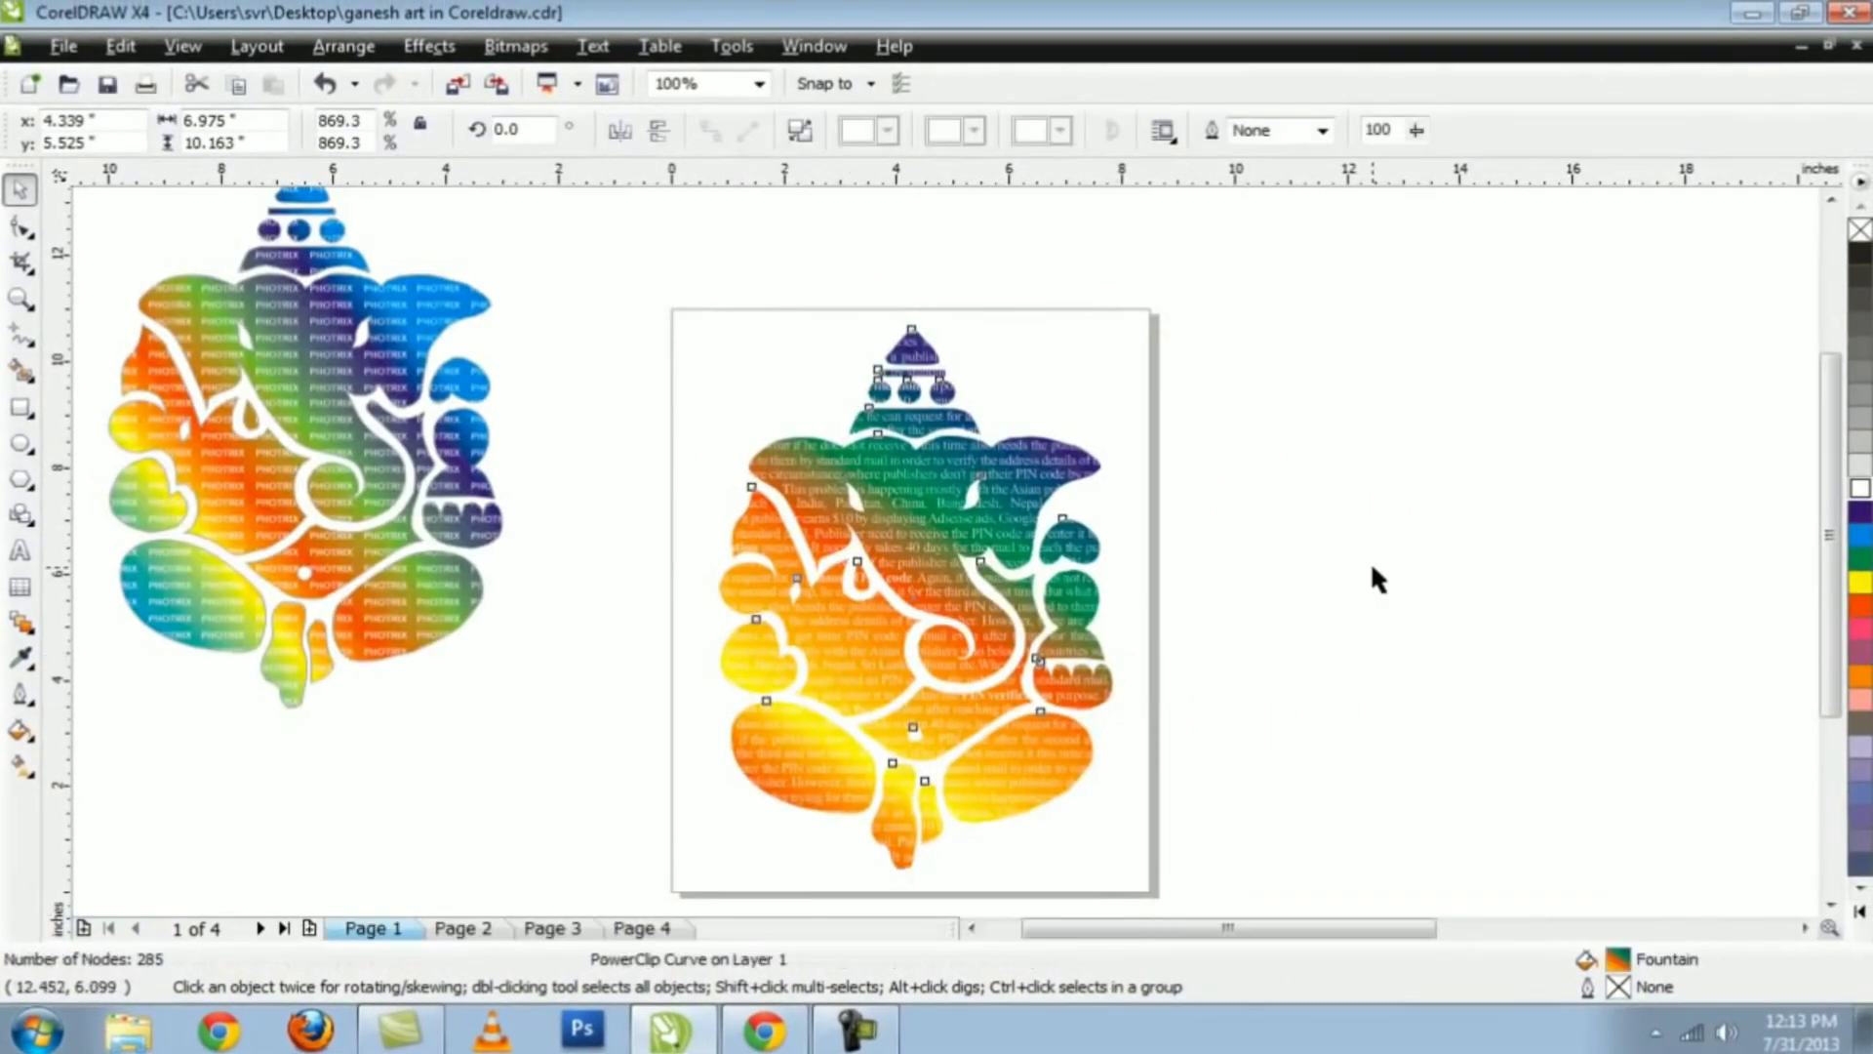
- Inspect the legibility of the white text against the gradient inside the Ganesha silhouette
{"action": "left_click", "coordinate": [1371, 568]}
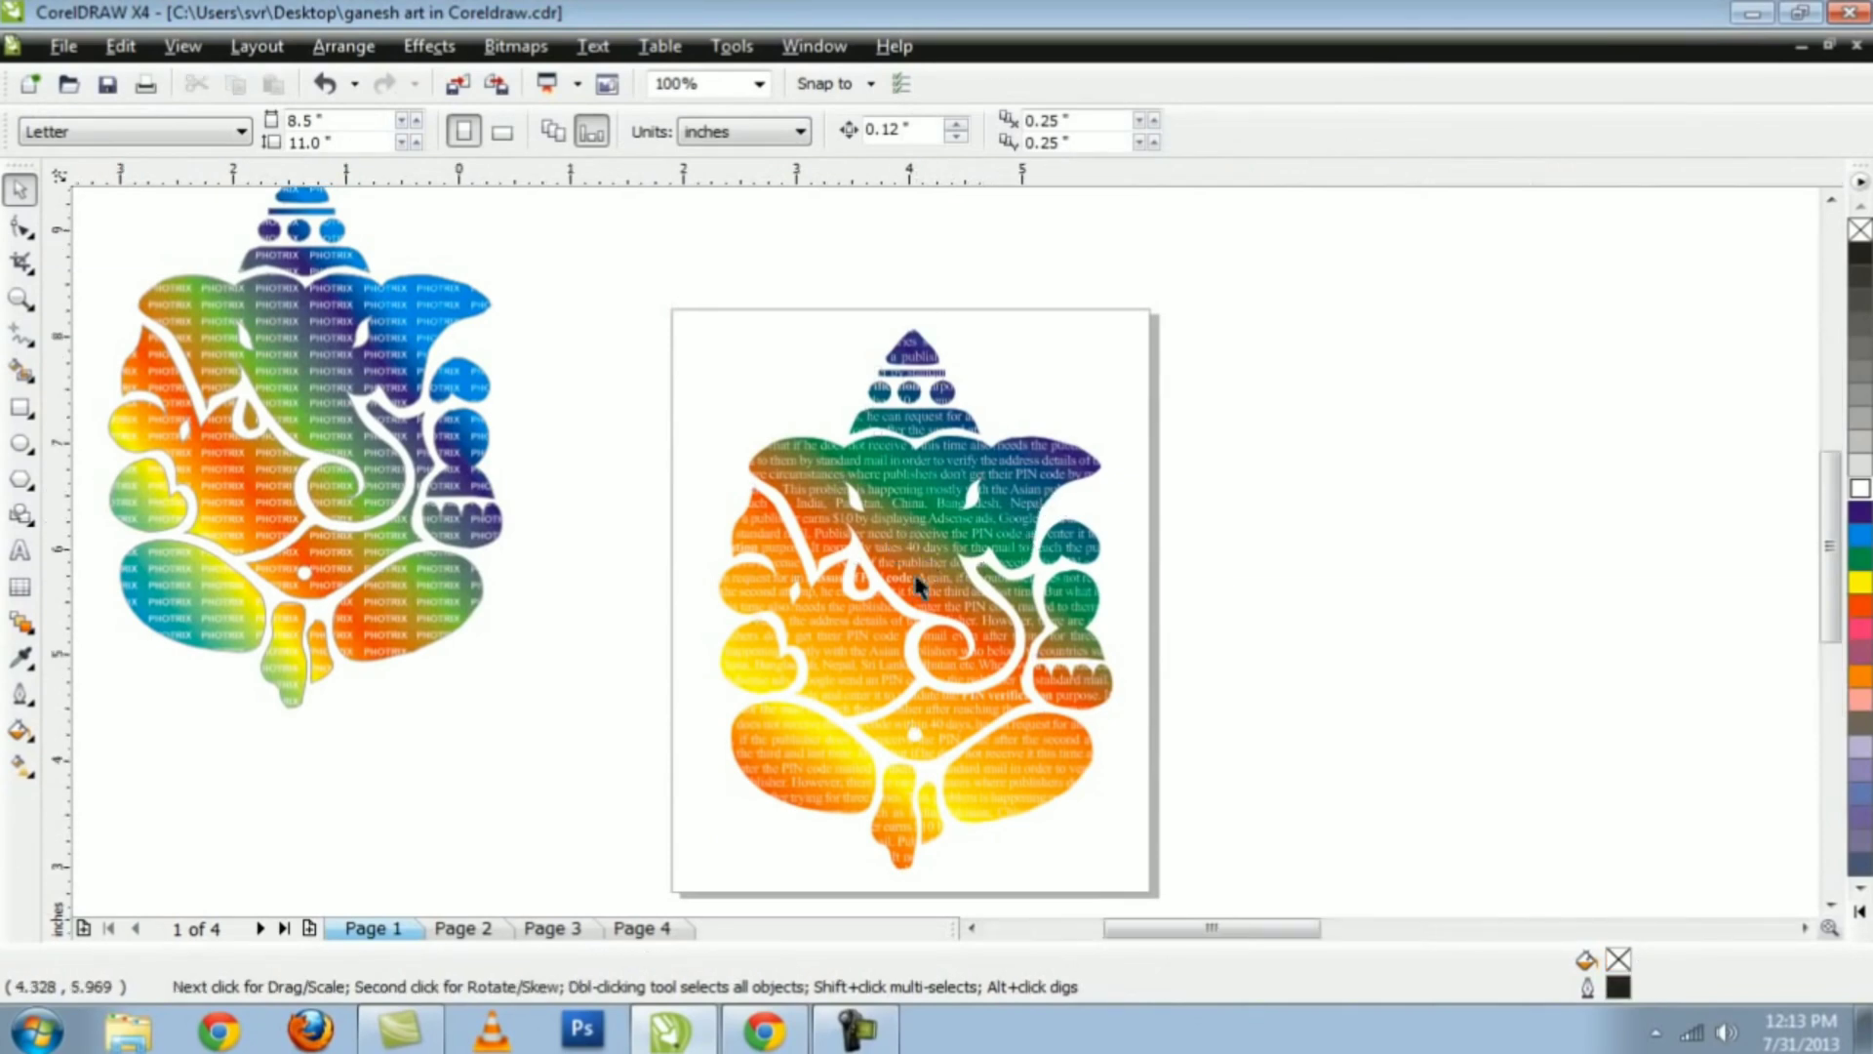
{"action": "scroll", "coordinate": [916, 580], "scroll_direction": "up", "scroll_amount": 1}
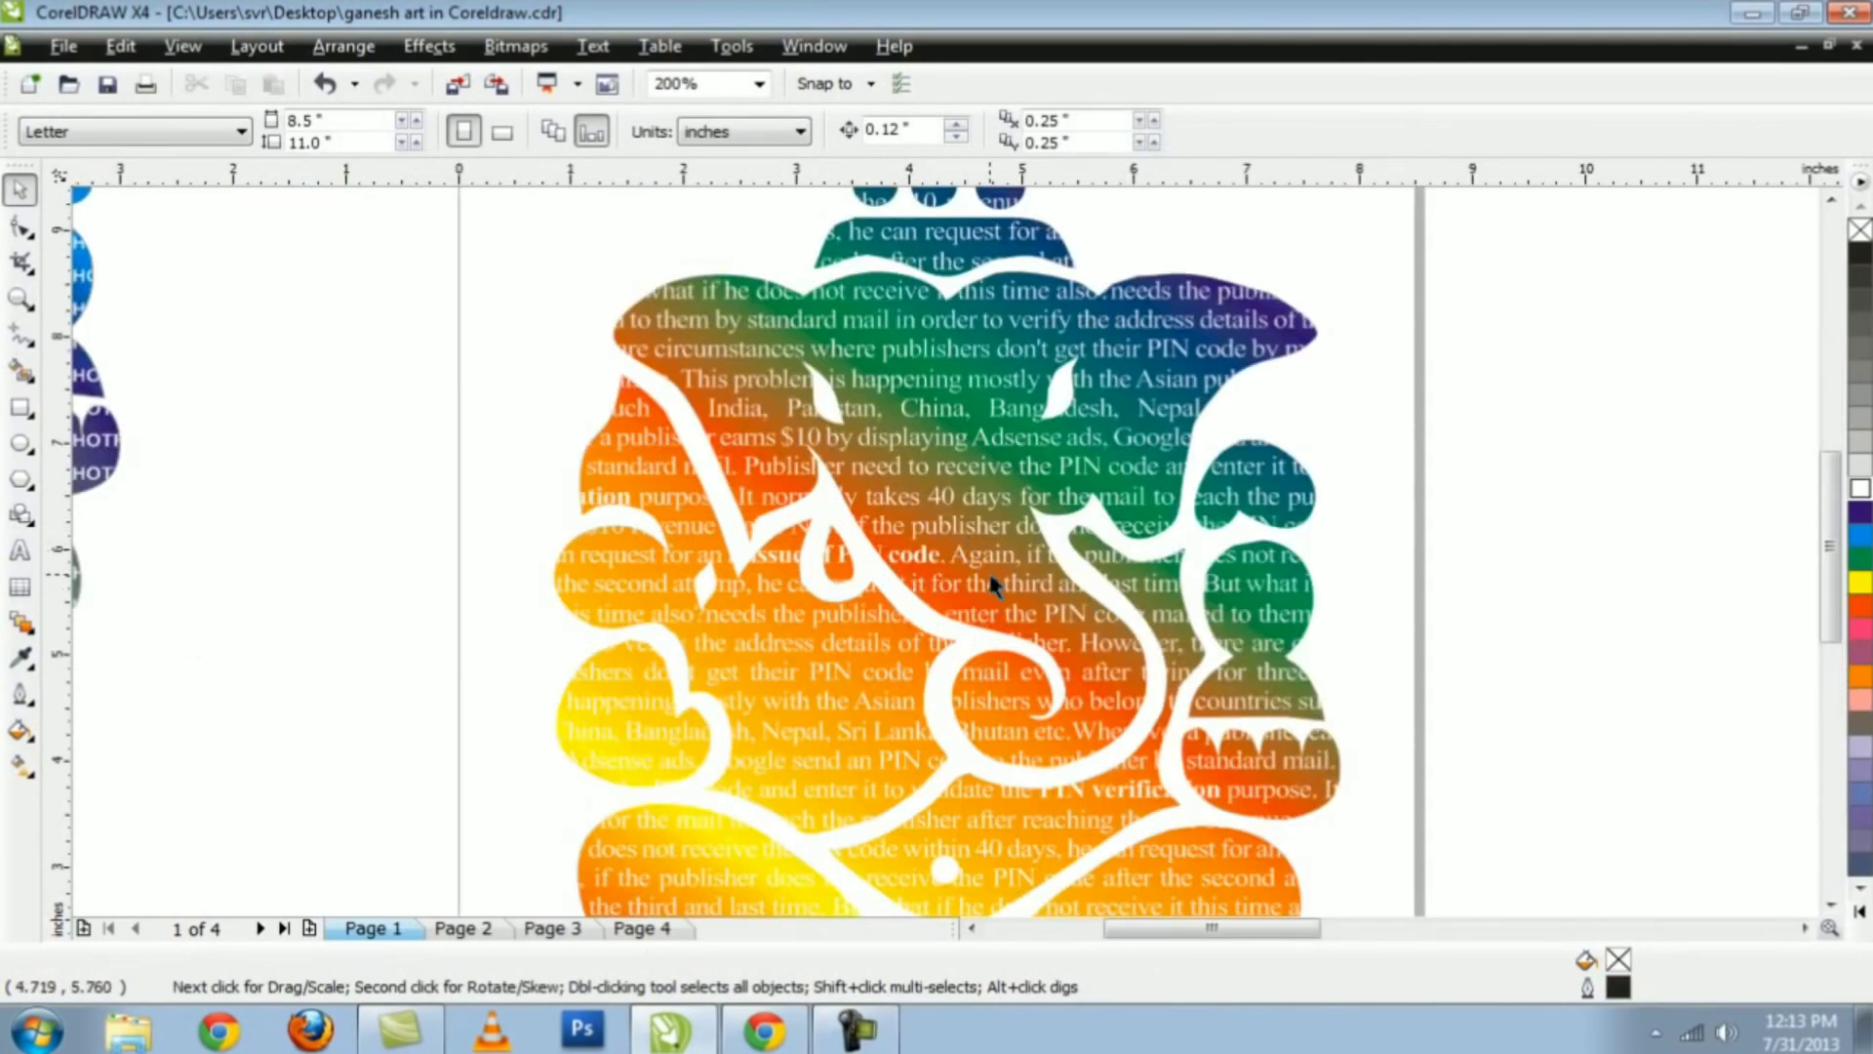
{"action": "scroll", "coordinate": [992, 583], "scroll_direction": "down", "scroll_amount": 1}
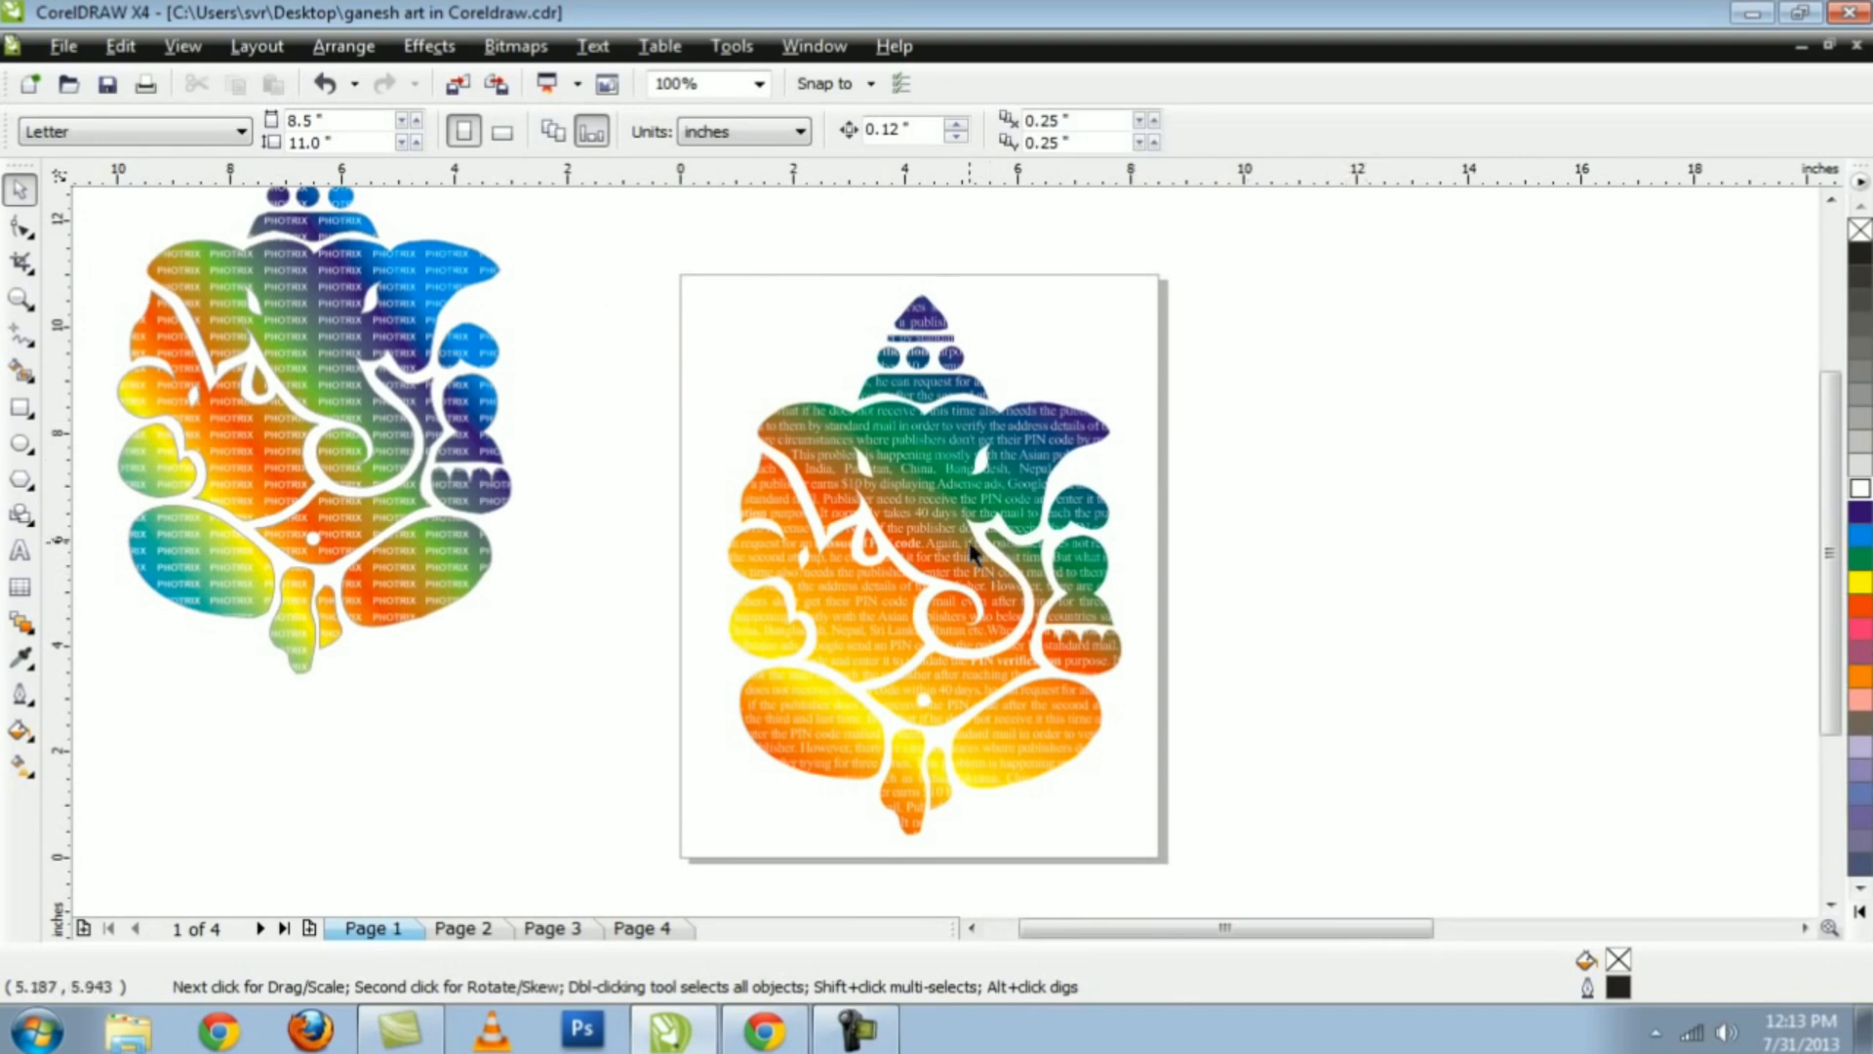
{"action": "left_click", "coordinate": [971, 551]}
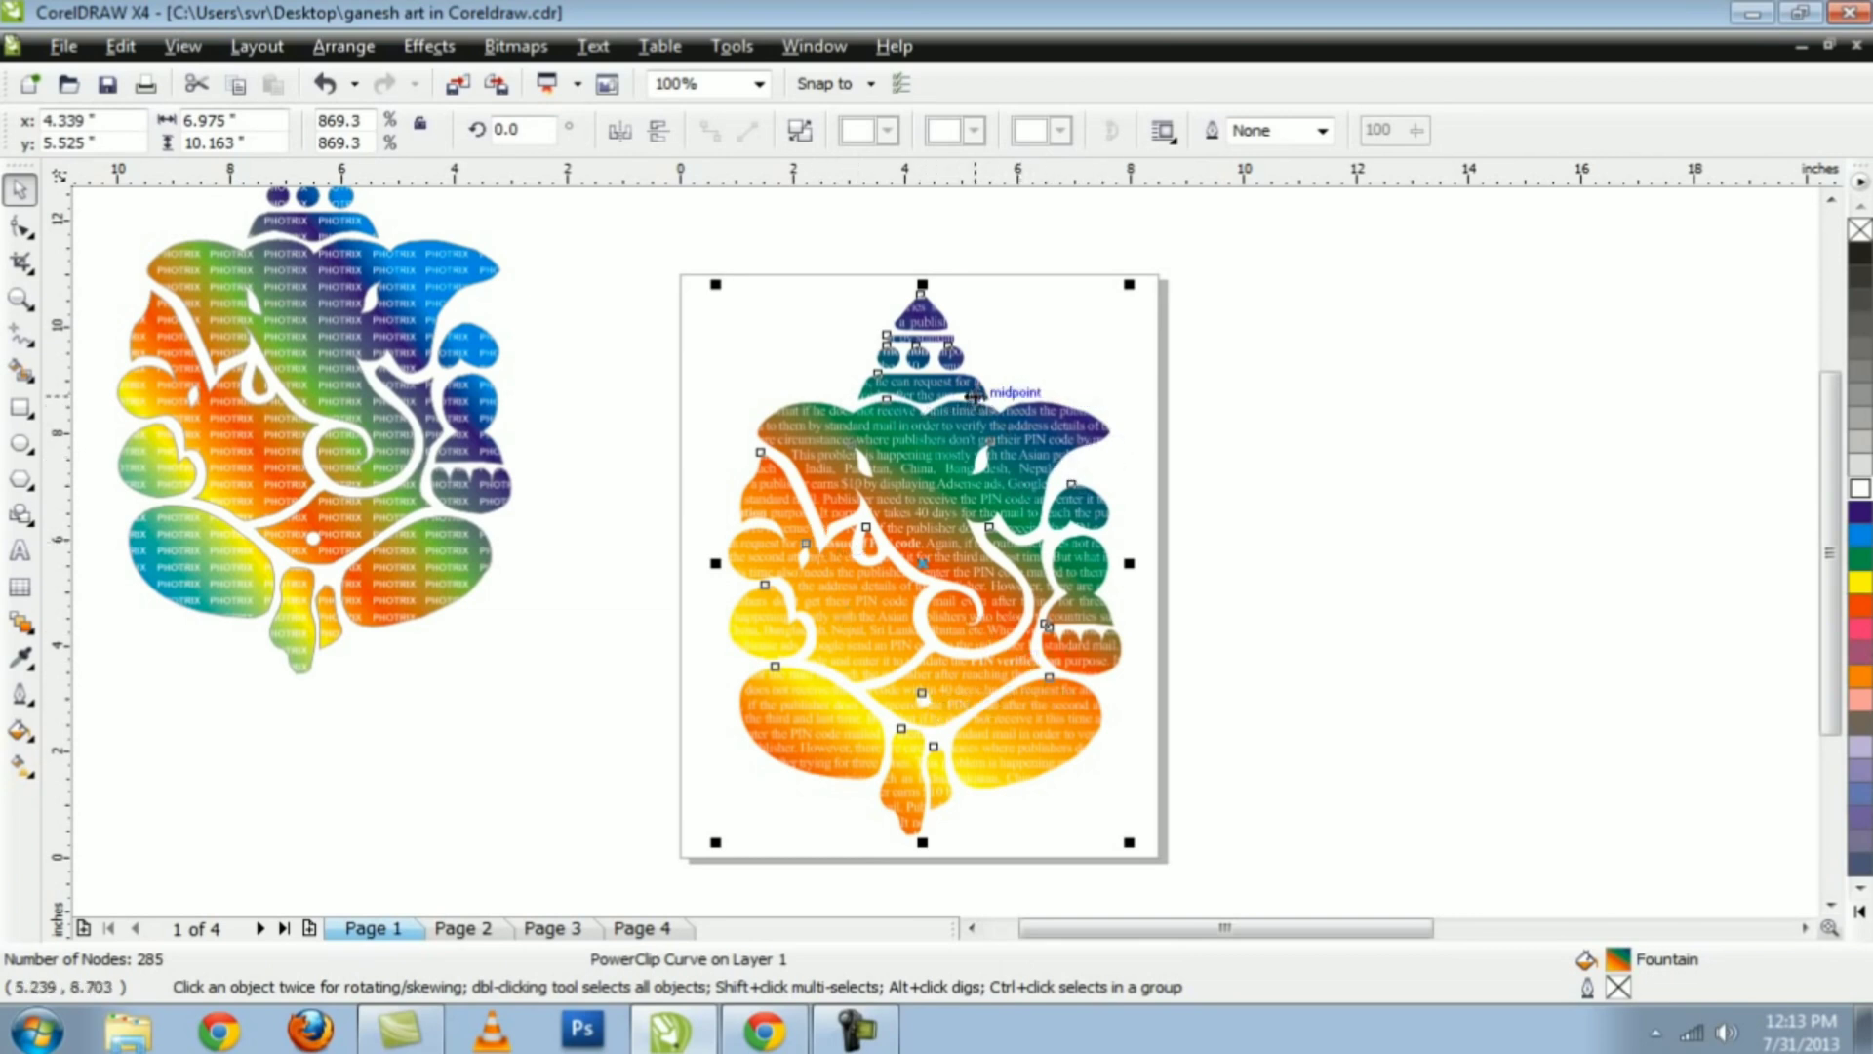
{"action": "left_click", "coordinate": [1295, 362]}
{"action": "left_click", "coordinate": [916, 462]}
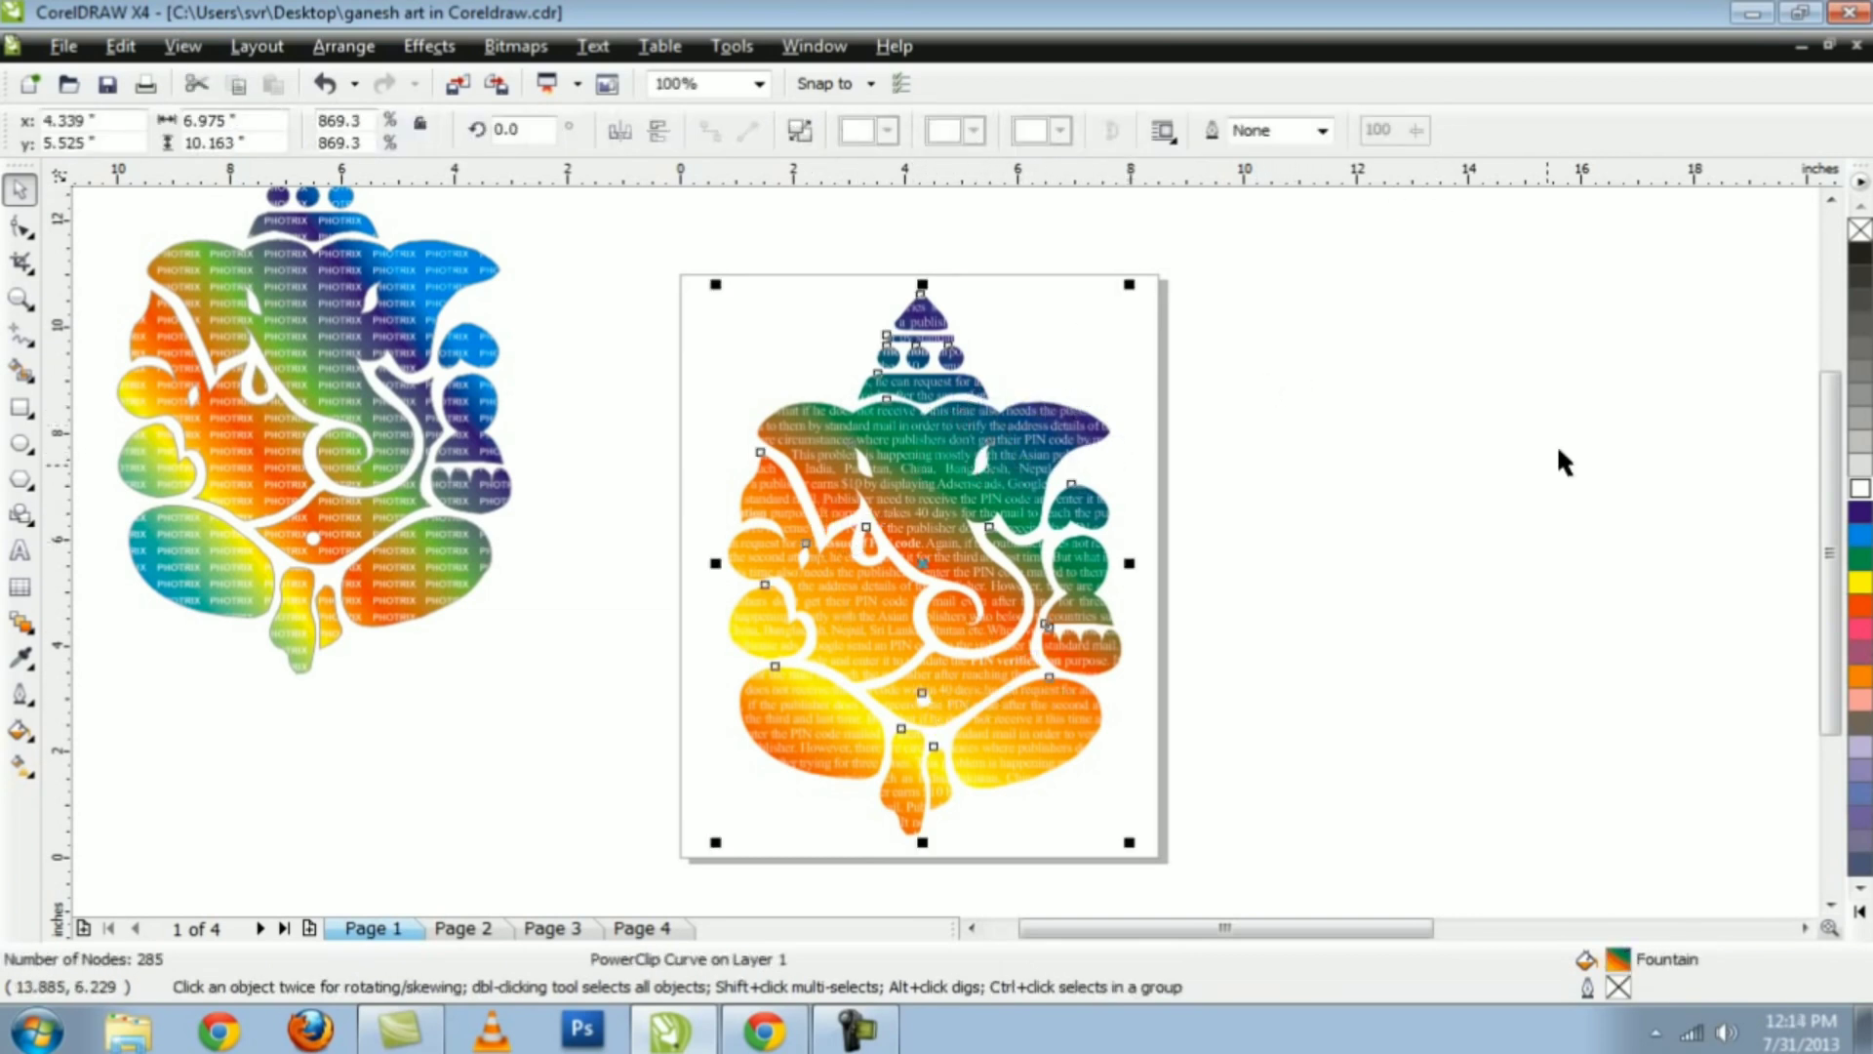
{"action": "left_click", "coordinate": [1336, 363]}
- Edit the gradient-filled Ganesha's PowerClip contents to make the paragraph text black, and finish editing the object
{"action": "left_click", "coordinate": [917, 537]}
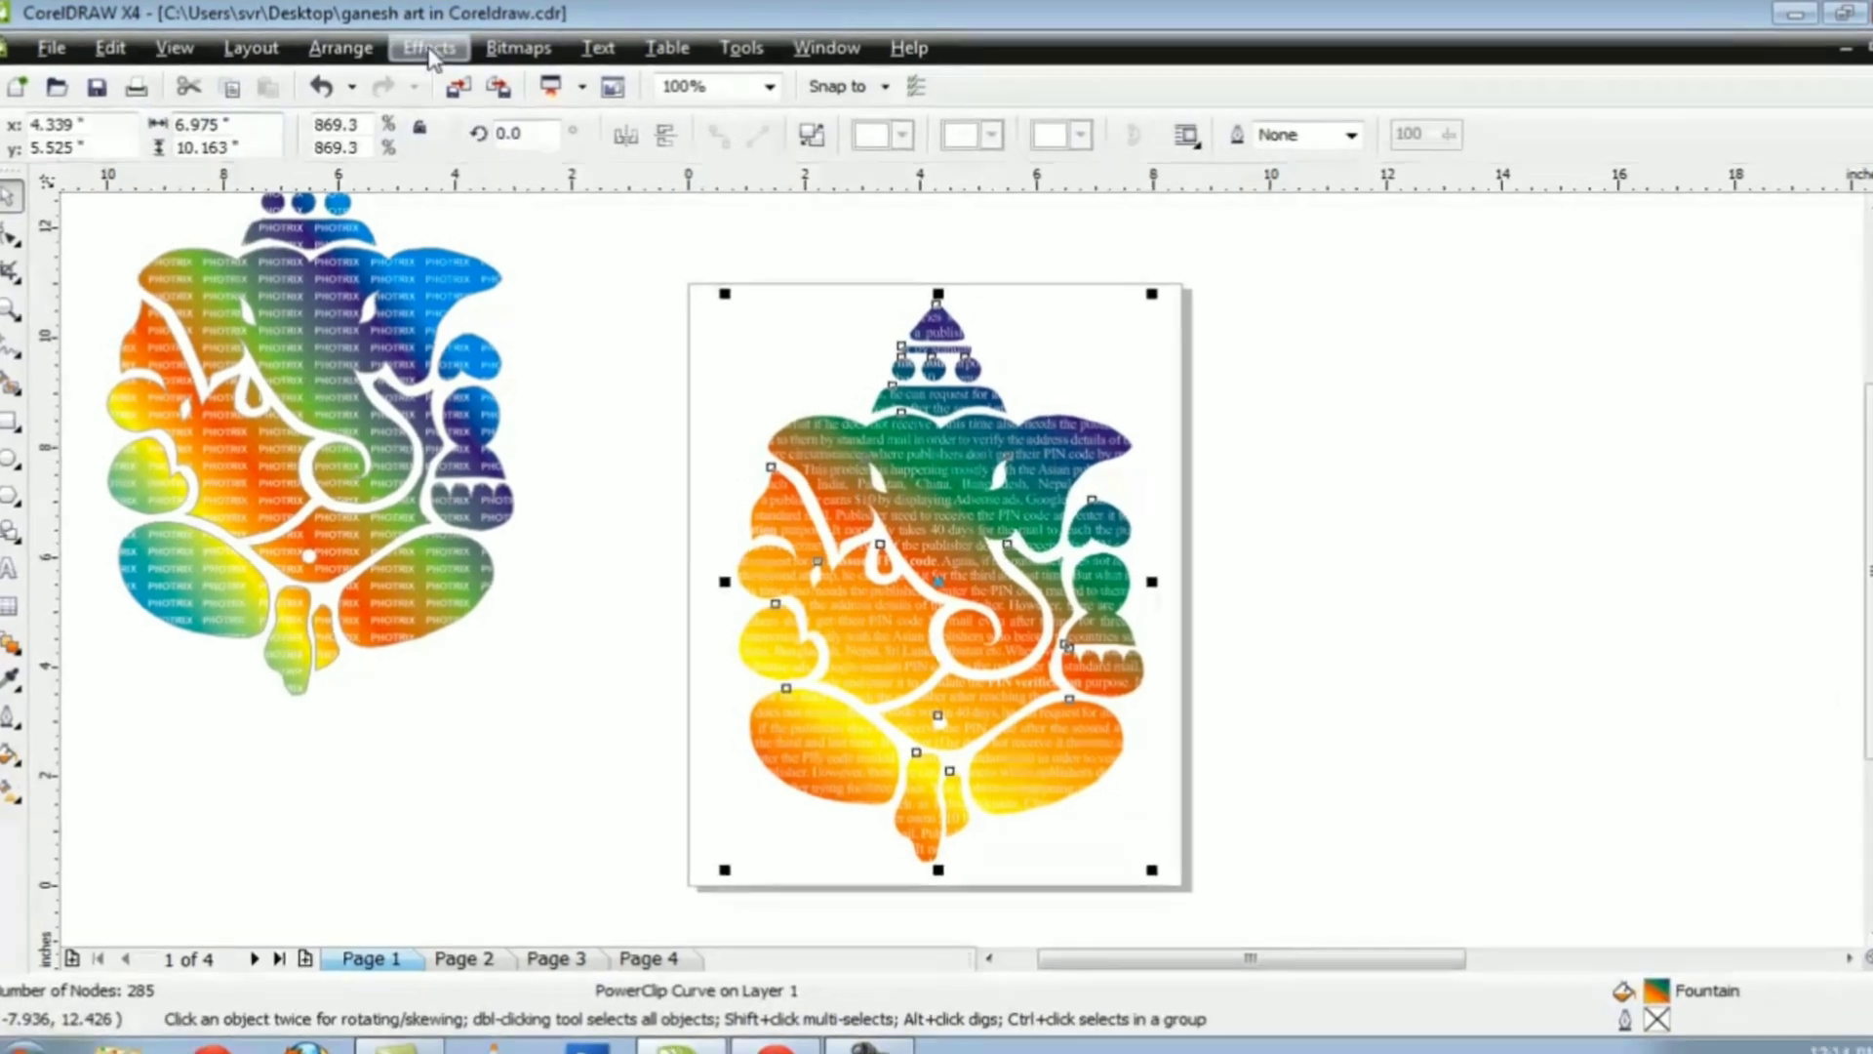
{"action": "left_click", "coordinate": [430, 46]}
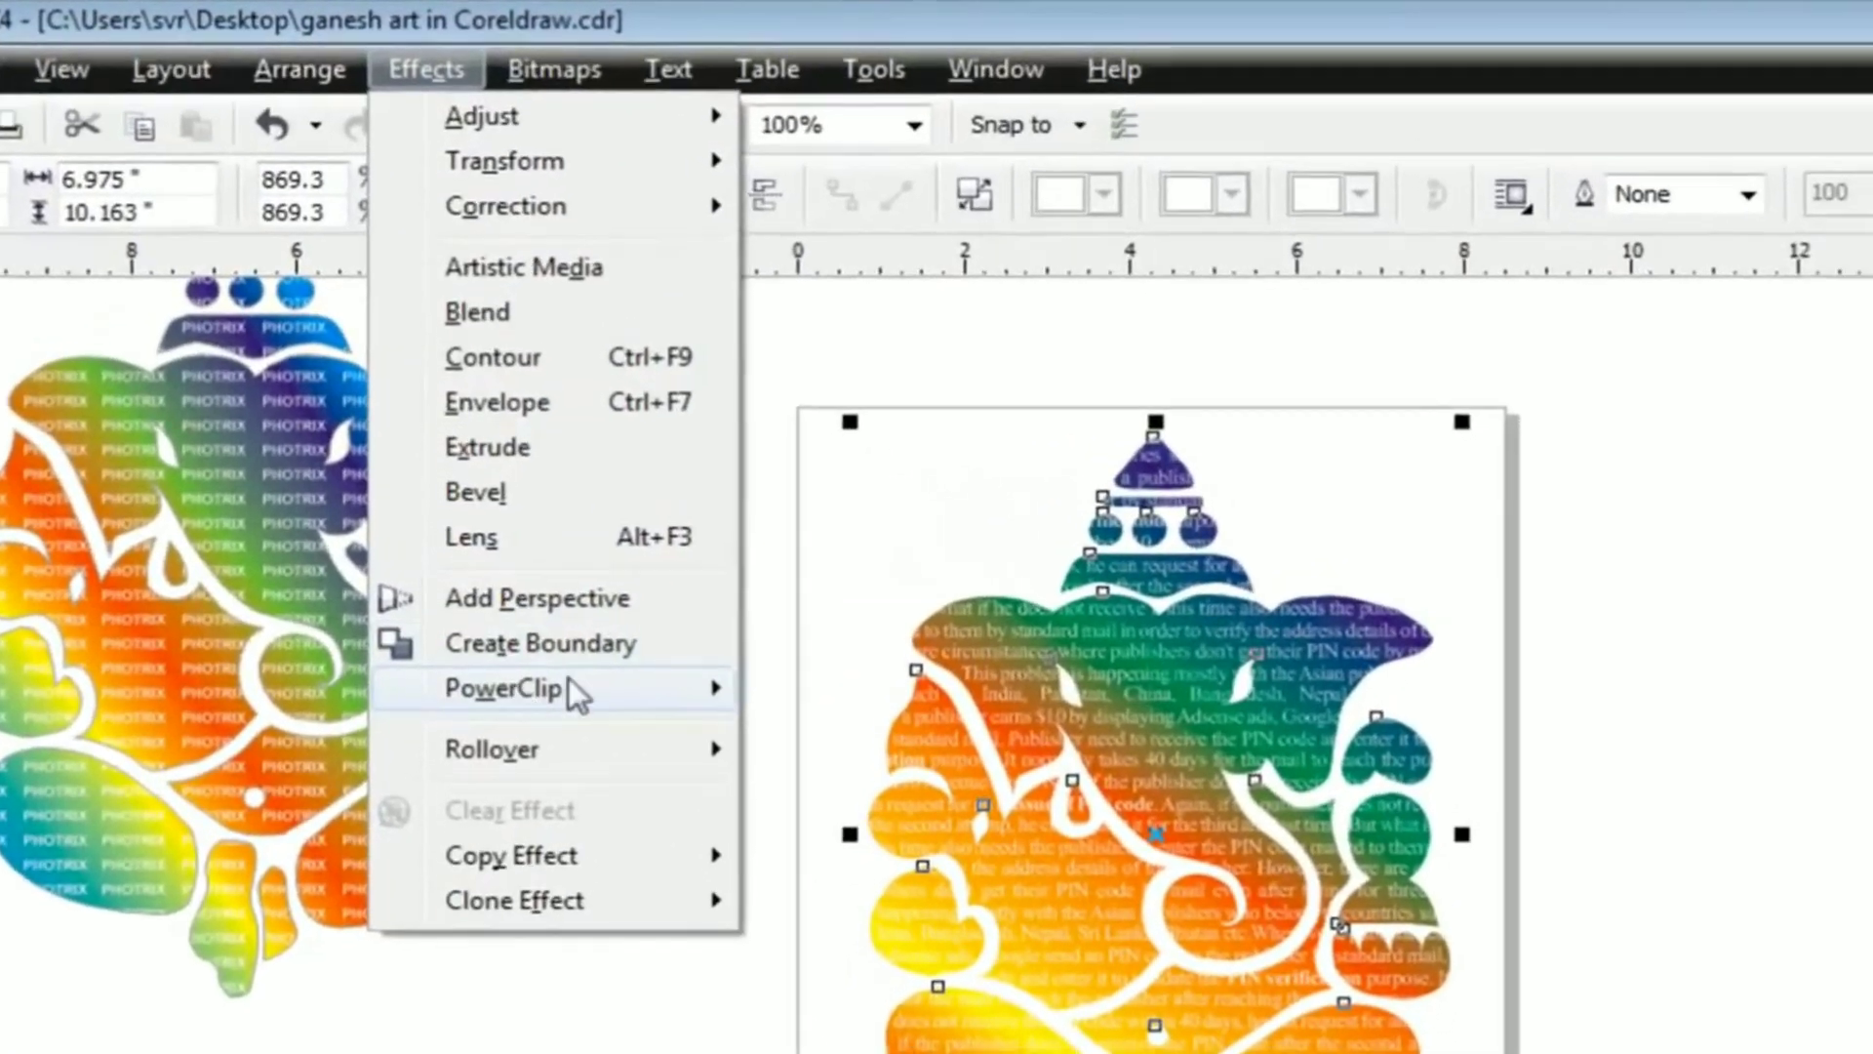
{"action": "mouse_move", "coordinate": [568, 683]}
{"action": "left_click", "coordinate": [878, 792]}
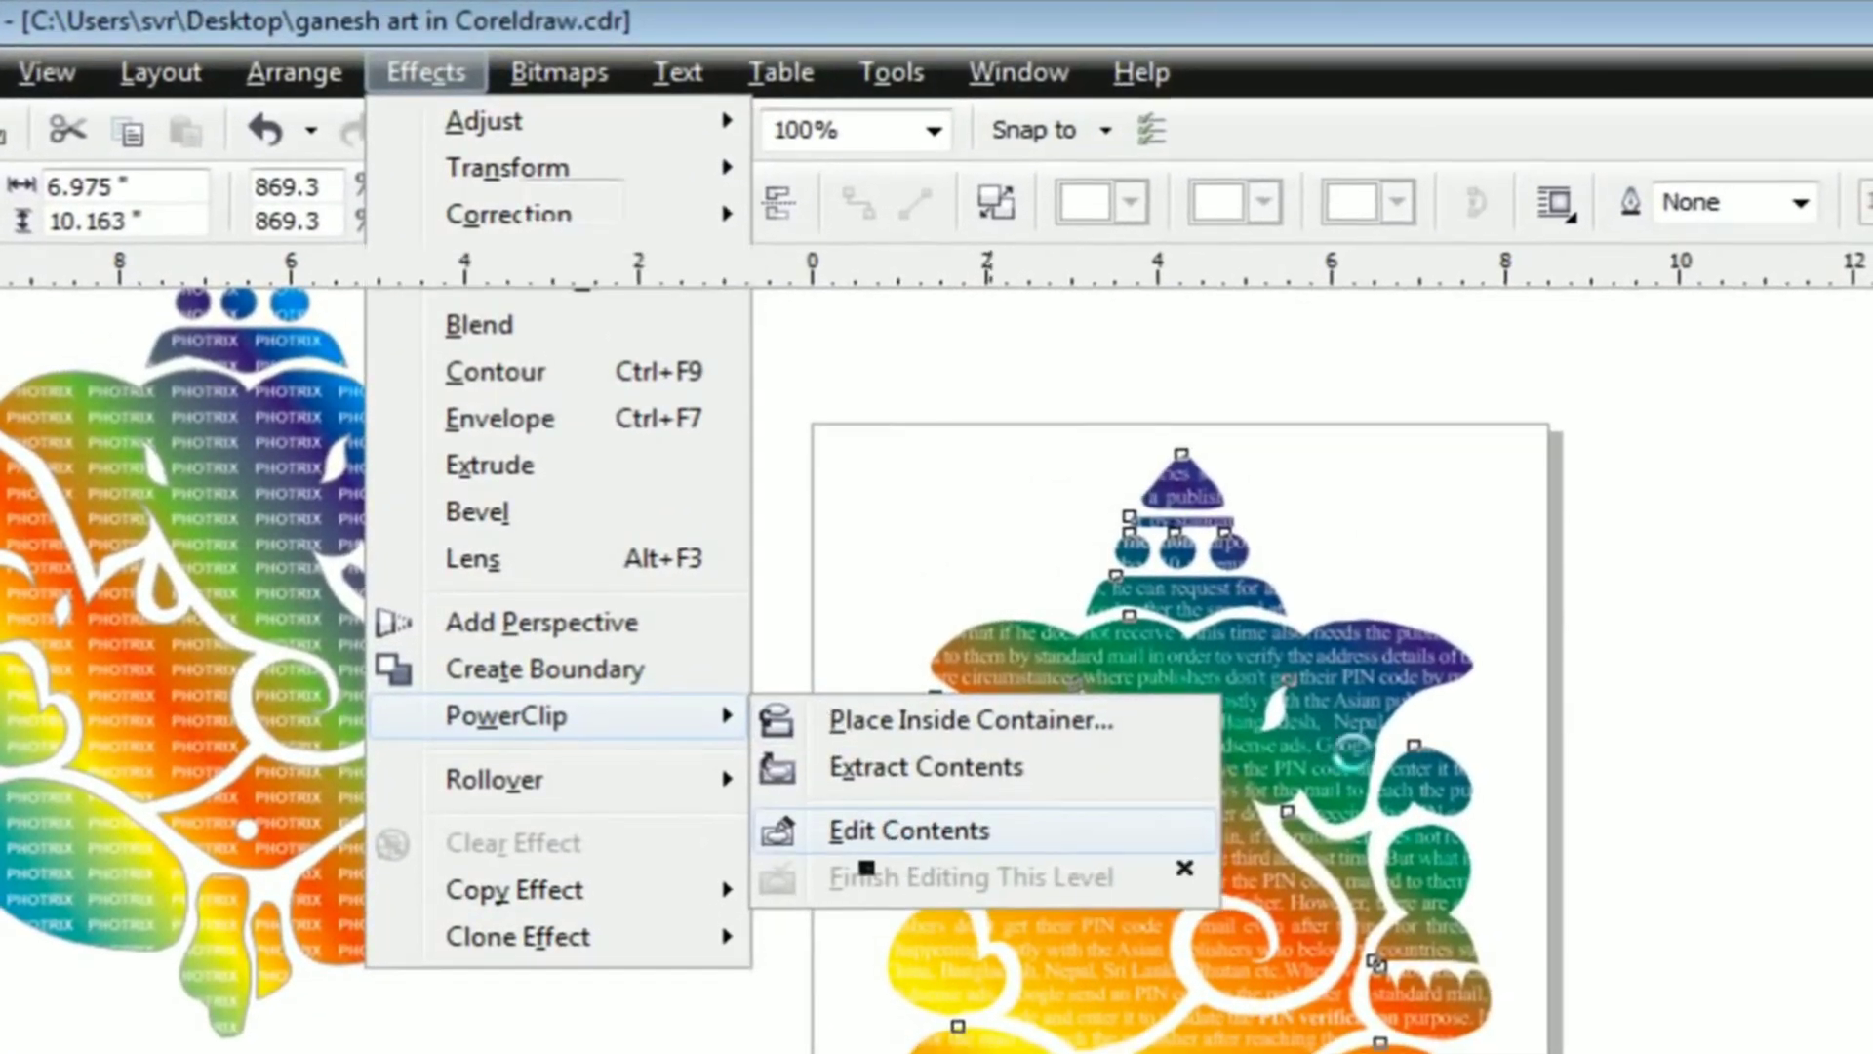
{"action": "left_click", "coordinate": [1384, 487]}
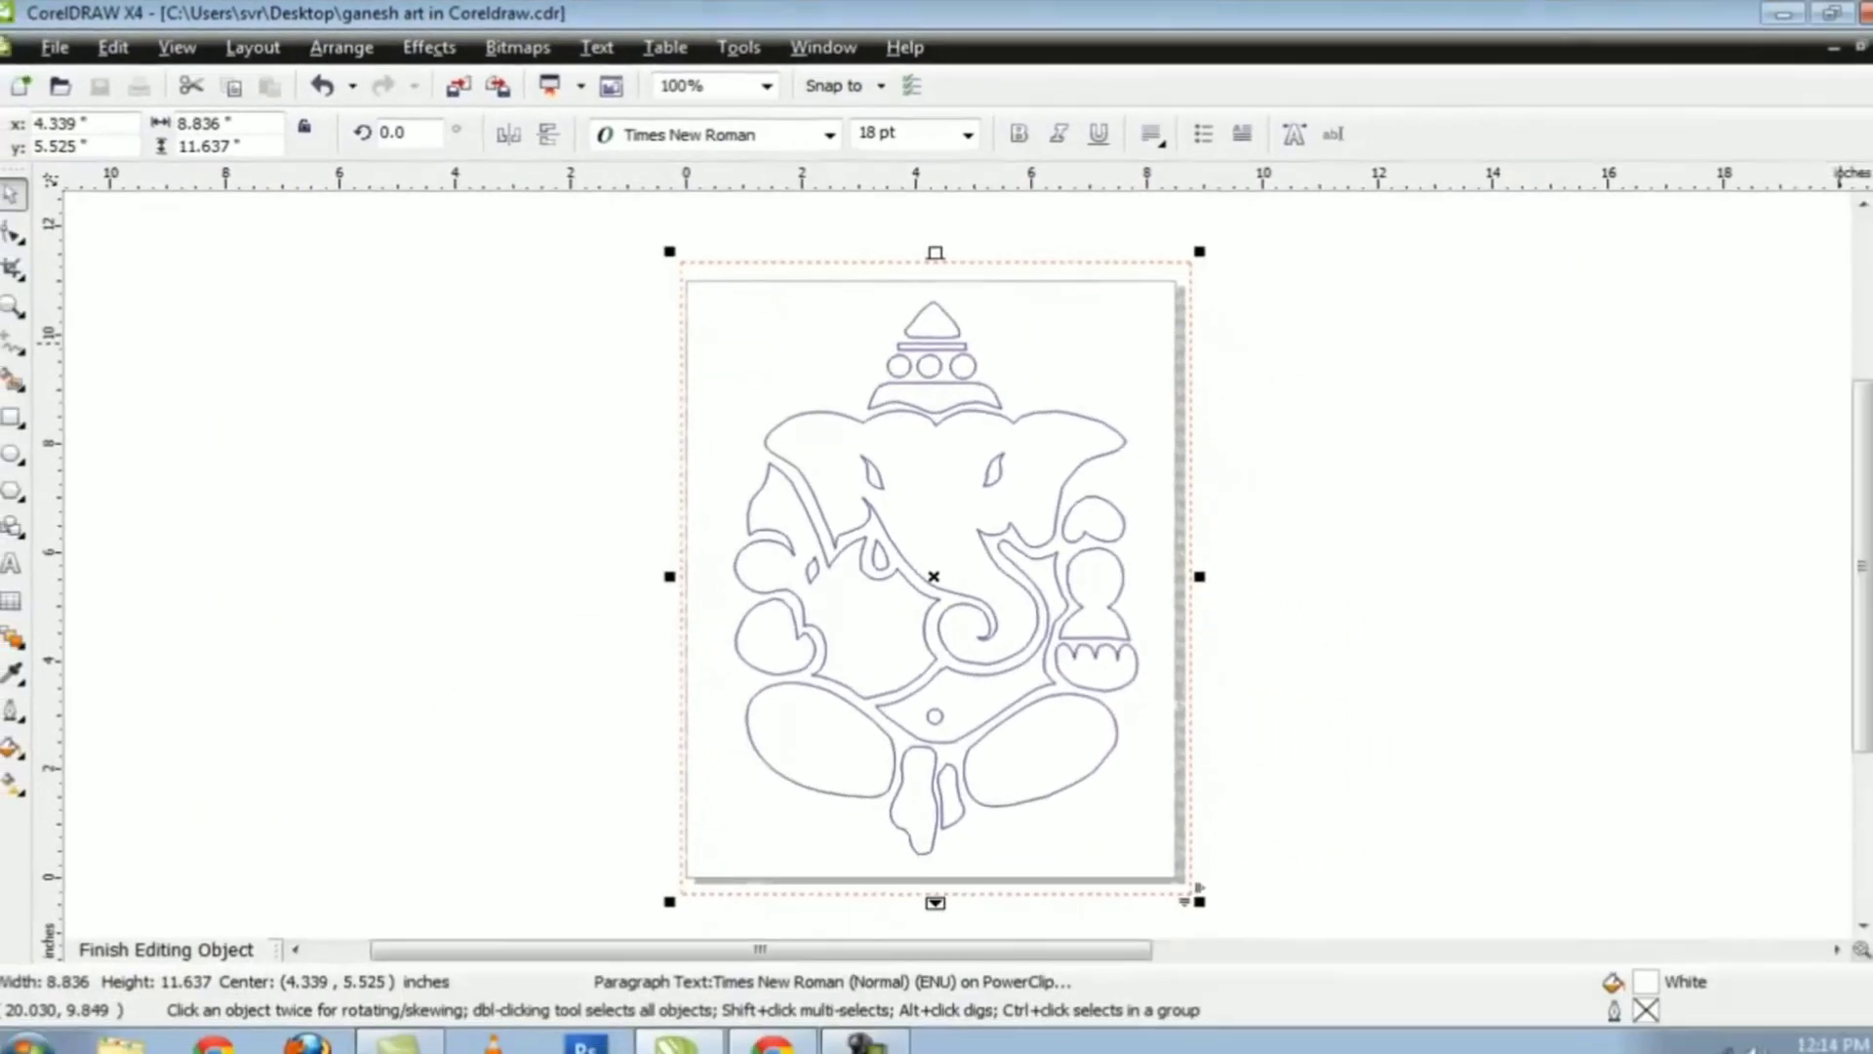
{"action": "left_click", "coordinate": [1861, 258]}
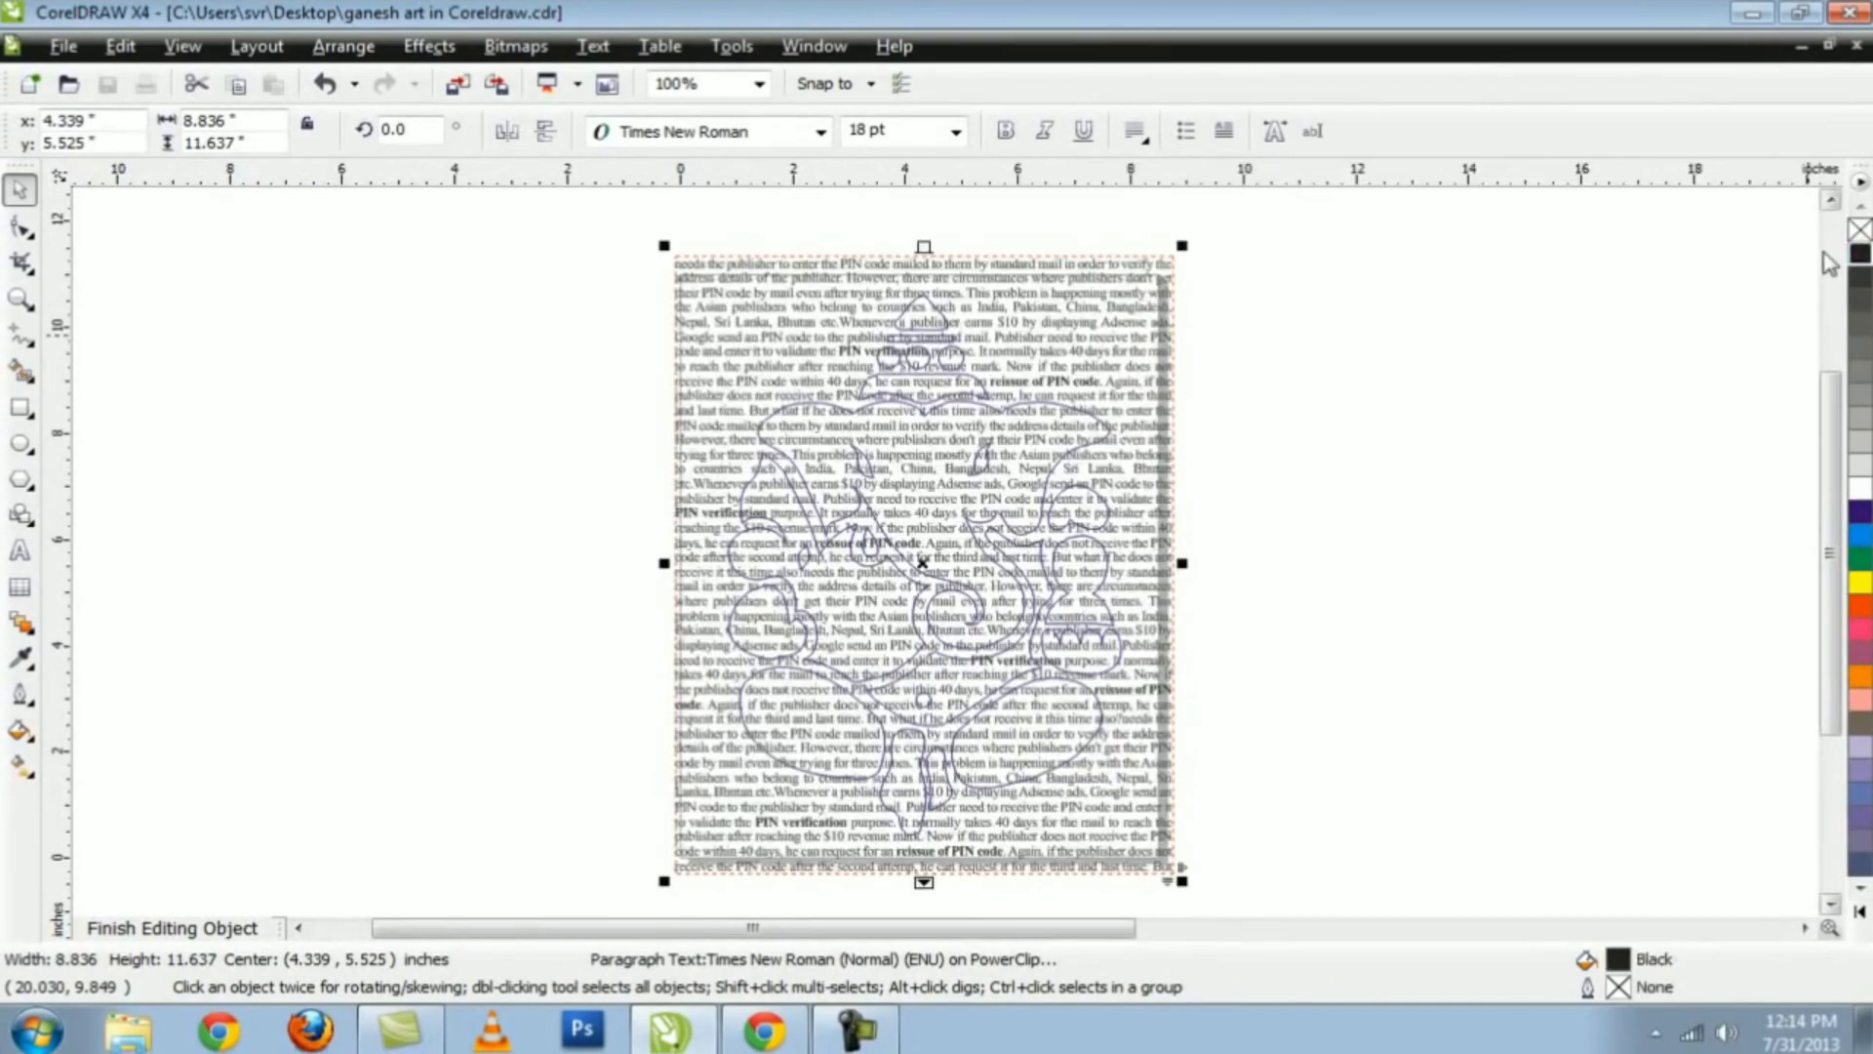
{"action": "left_click", "coordinate": [176, 932]}
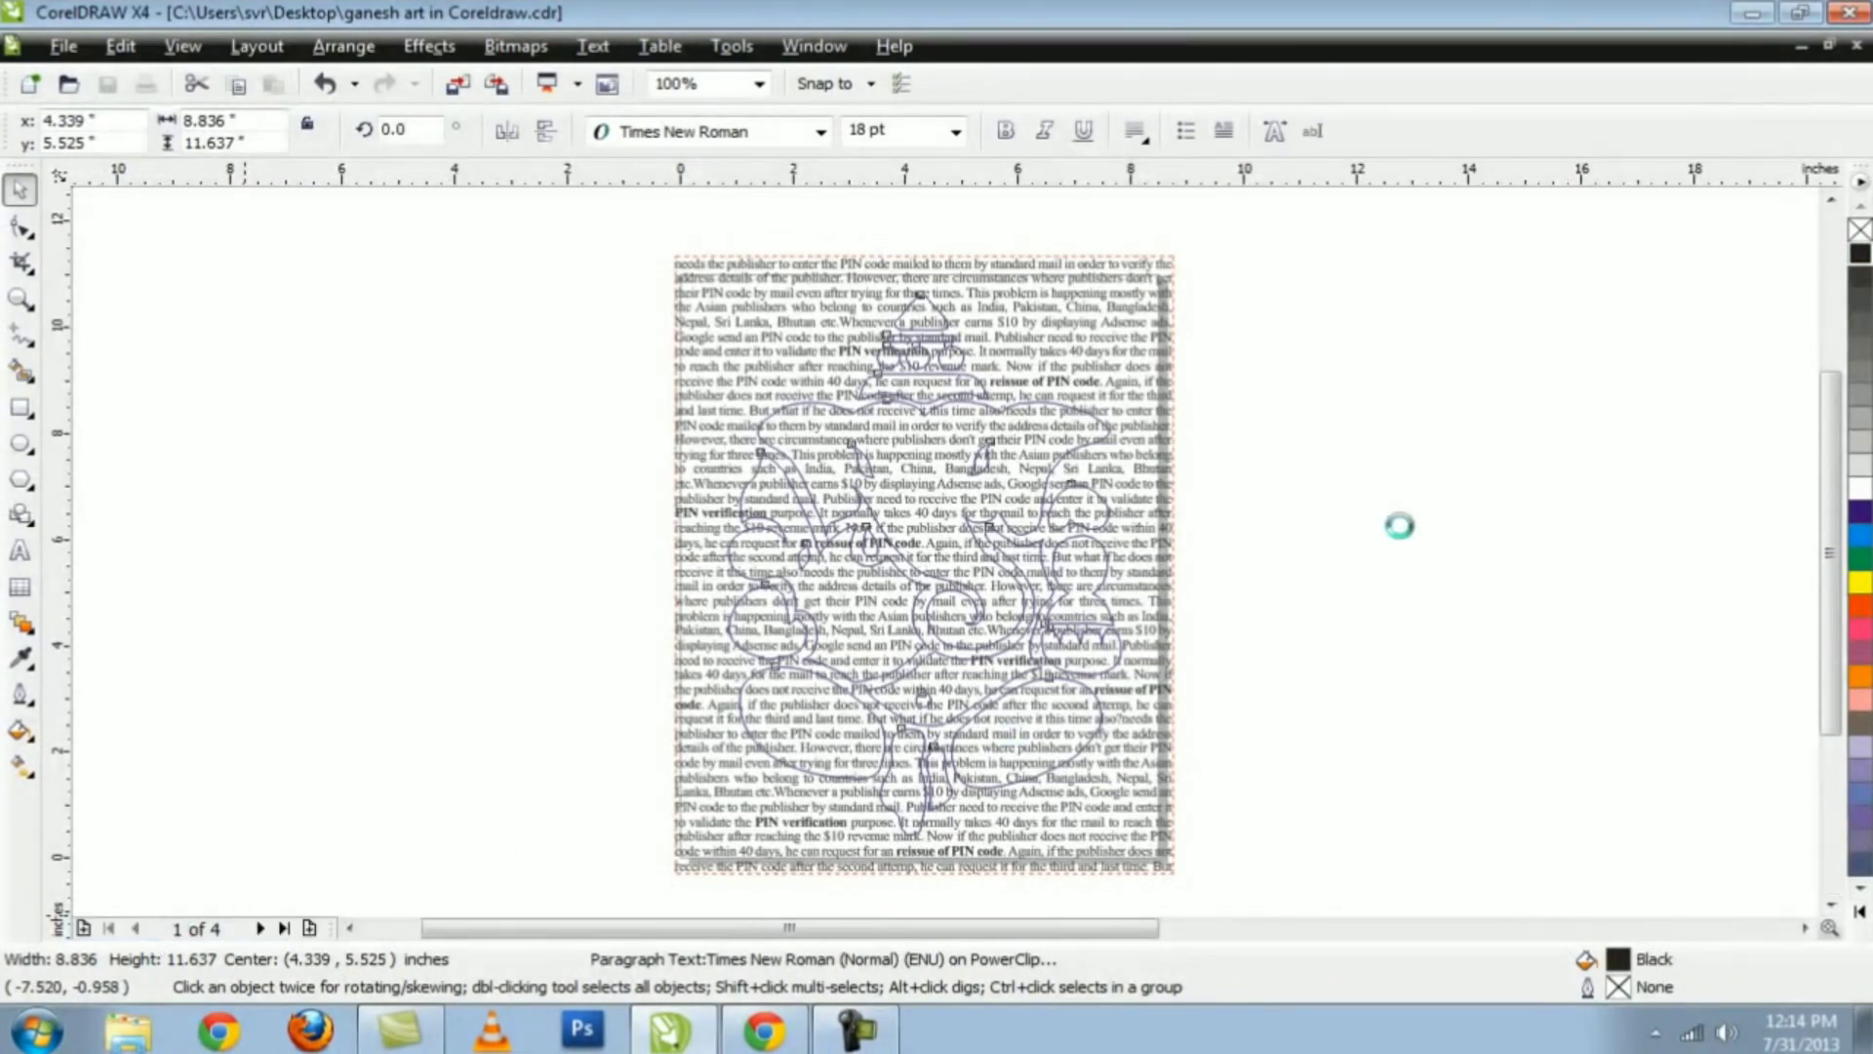
- Remove the gradient fill from the Ganesha silhouette on the page, leaving only the clipped text inside it
{"action": "left_click", "coordinate": [1371, 395]}
{"action": "left_click", "coordinate": [933, 454]}
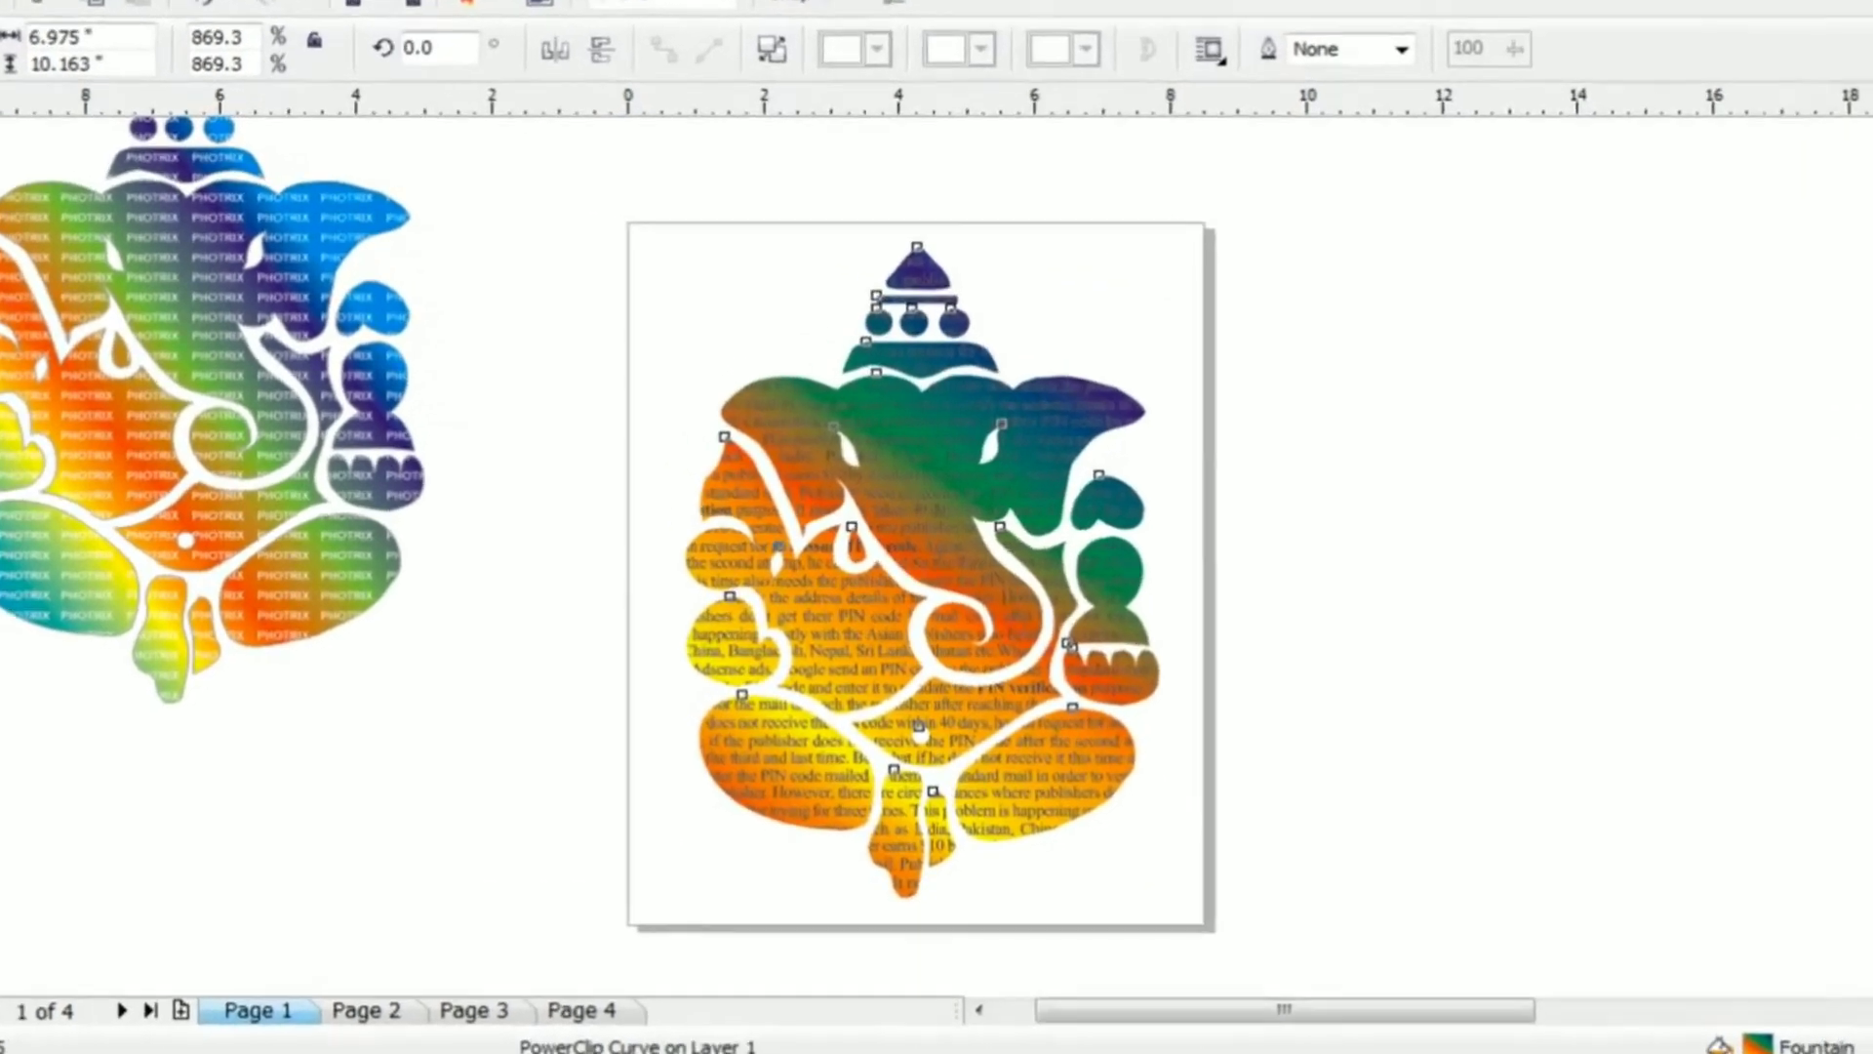
{"action": "left_click", "coordinate": [1860, 232]}
{"action": "left_click", "coordinate": [1522, 605]}
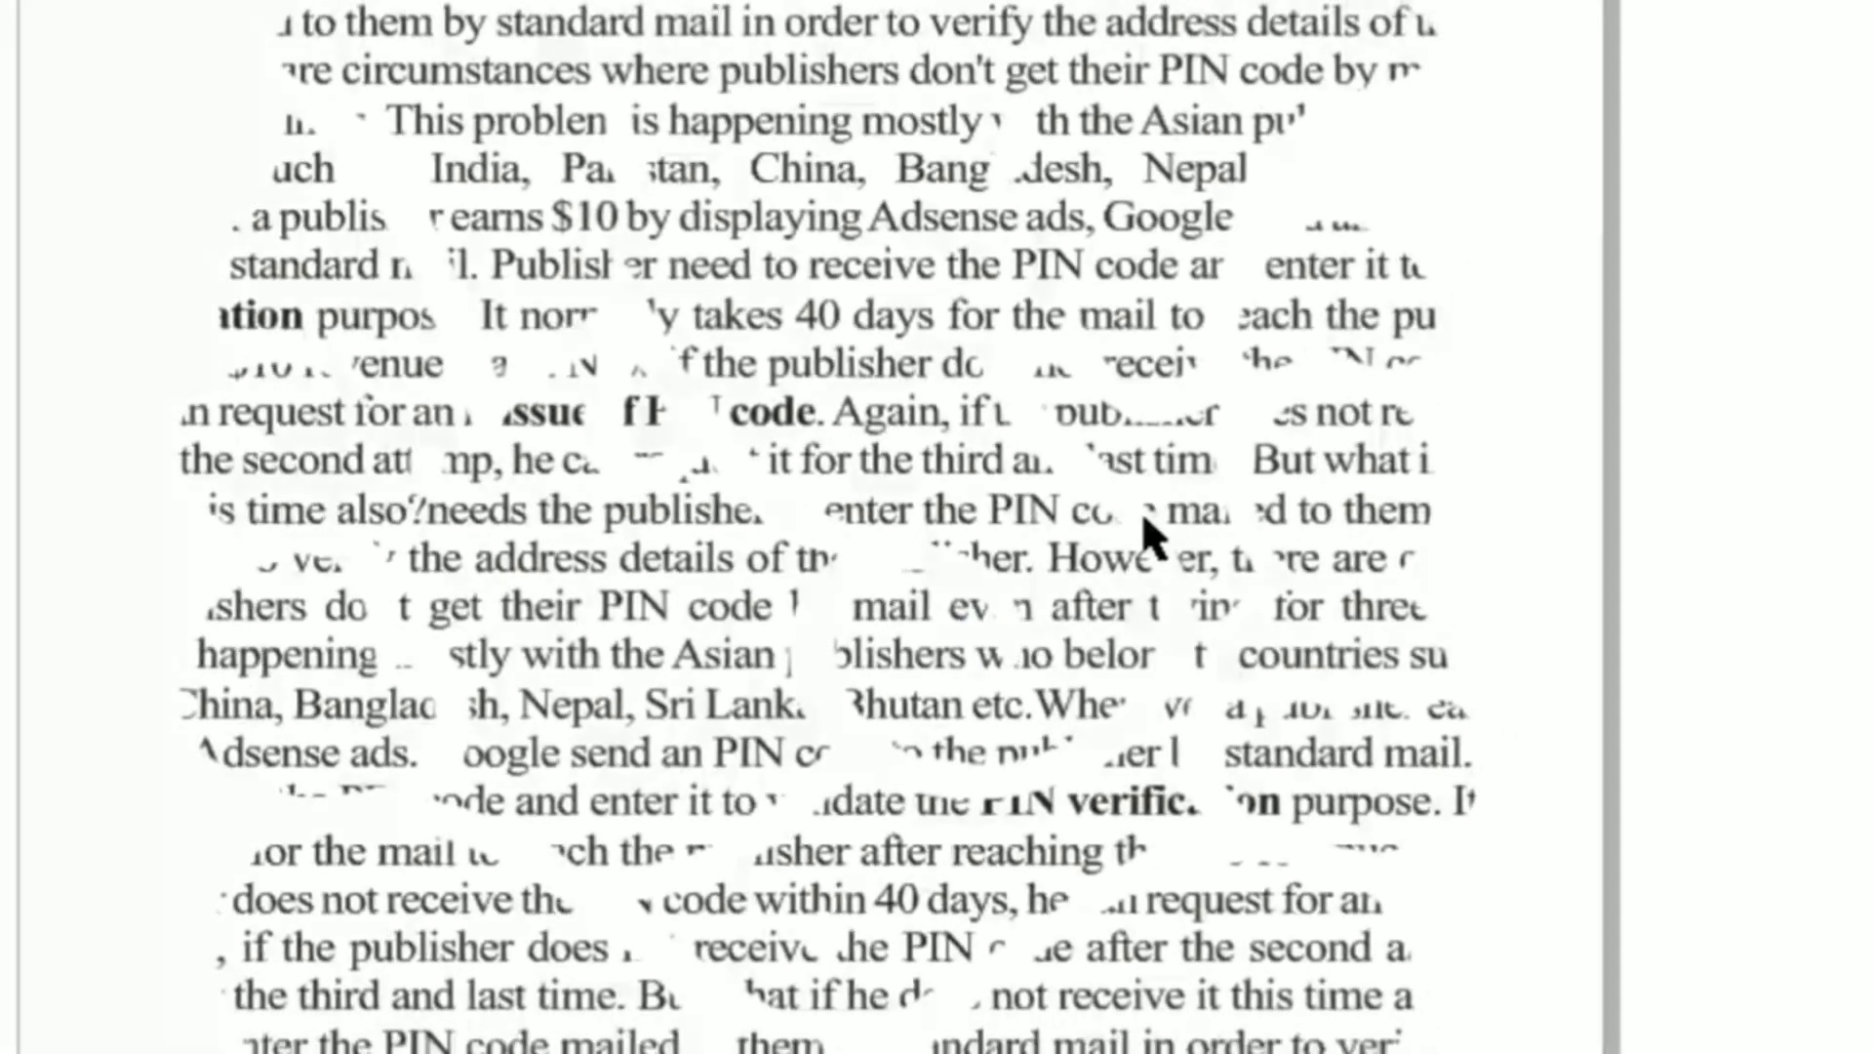
{"action": "scroll", "coordinate": [1068, 517], "scroll_direction": "down", "scroll_amount": 1}
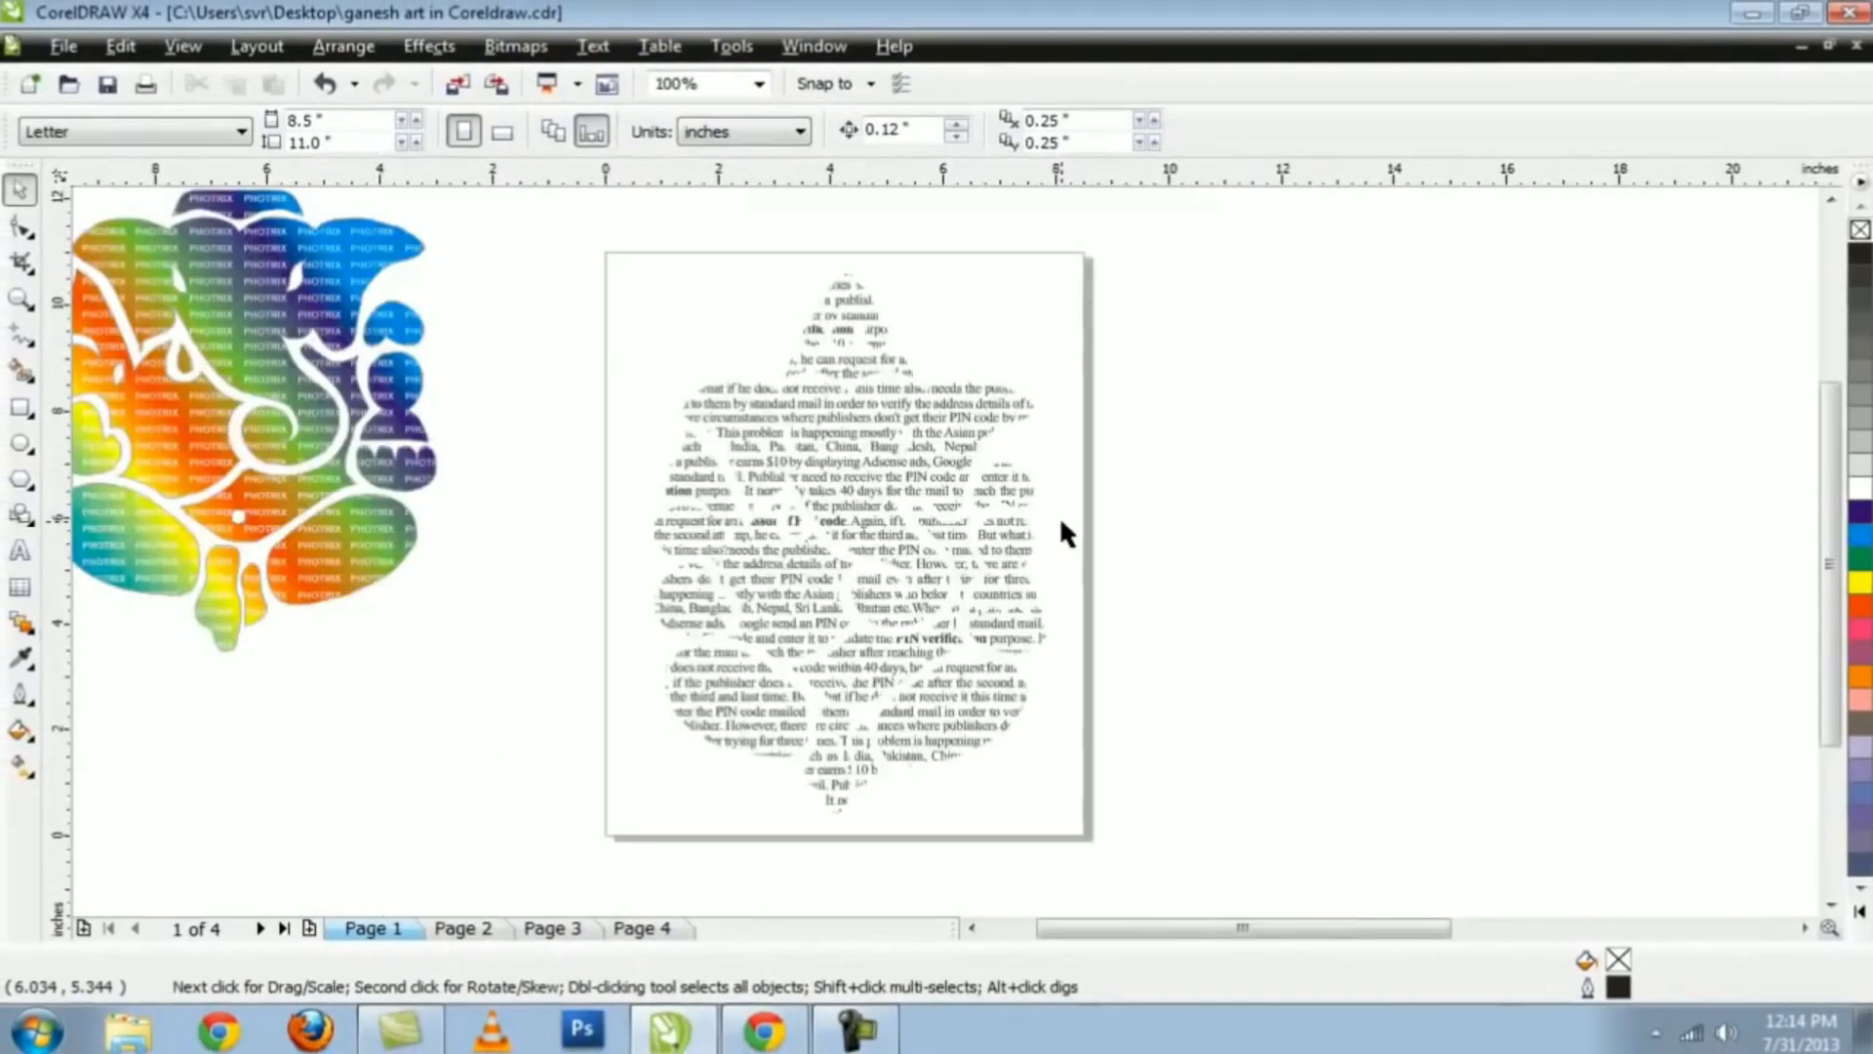
{"action": "left_click", "coordinate": [915, 461]}
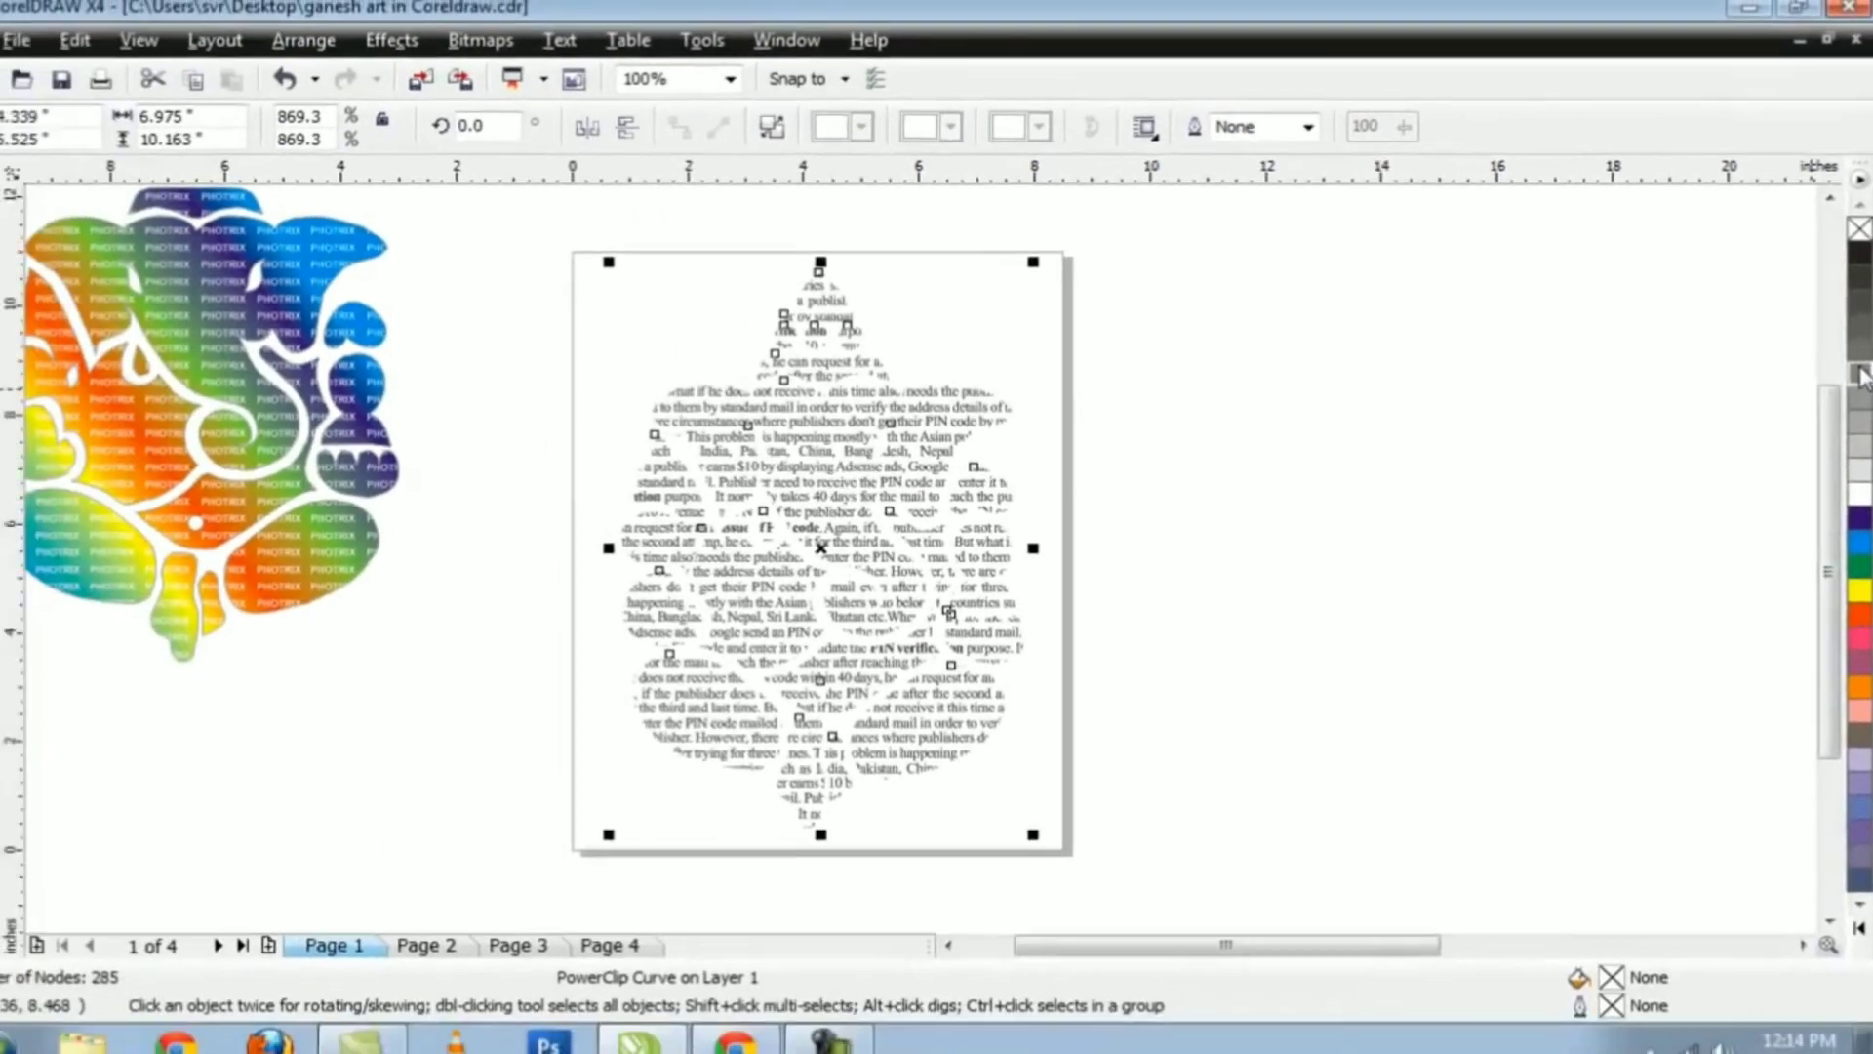
{"action": "left_click", "coordinate": [1857, 390]}
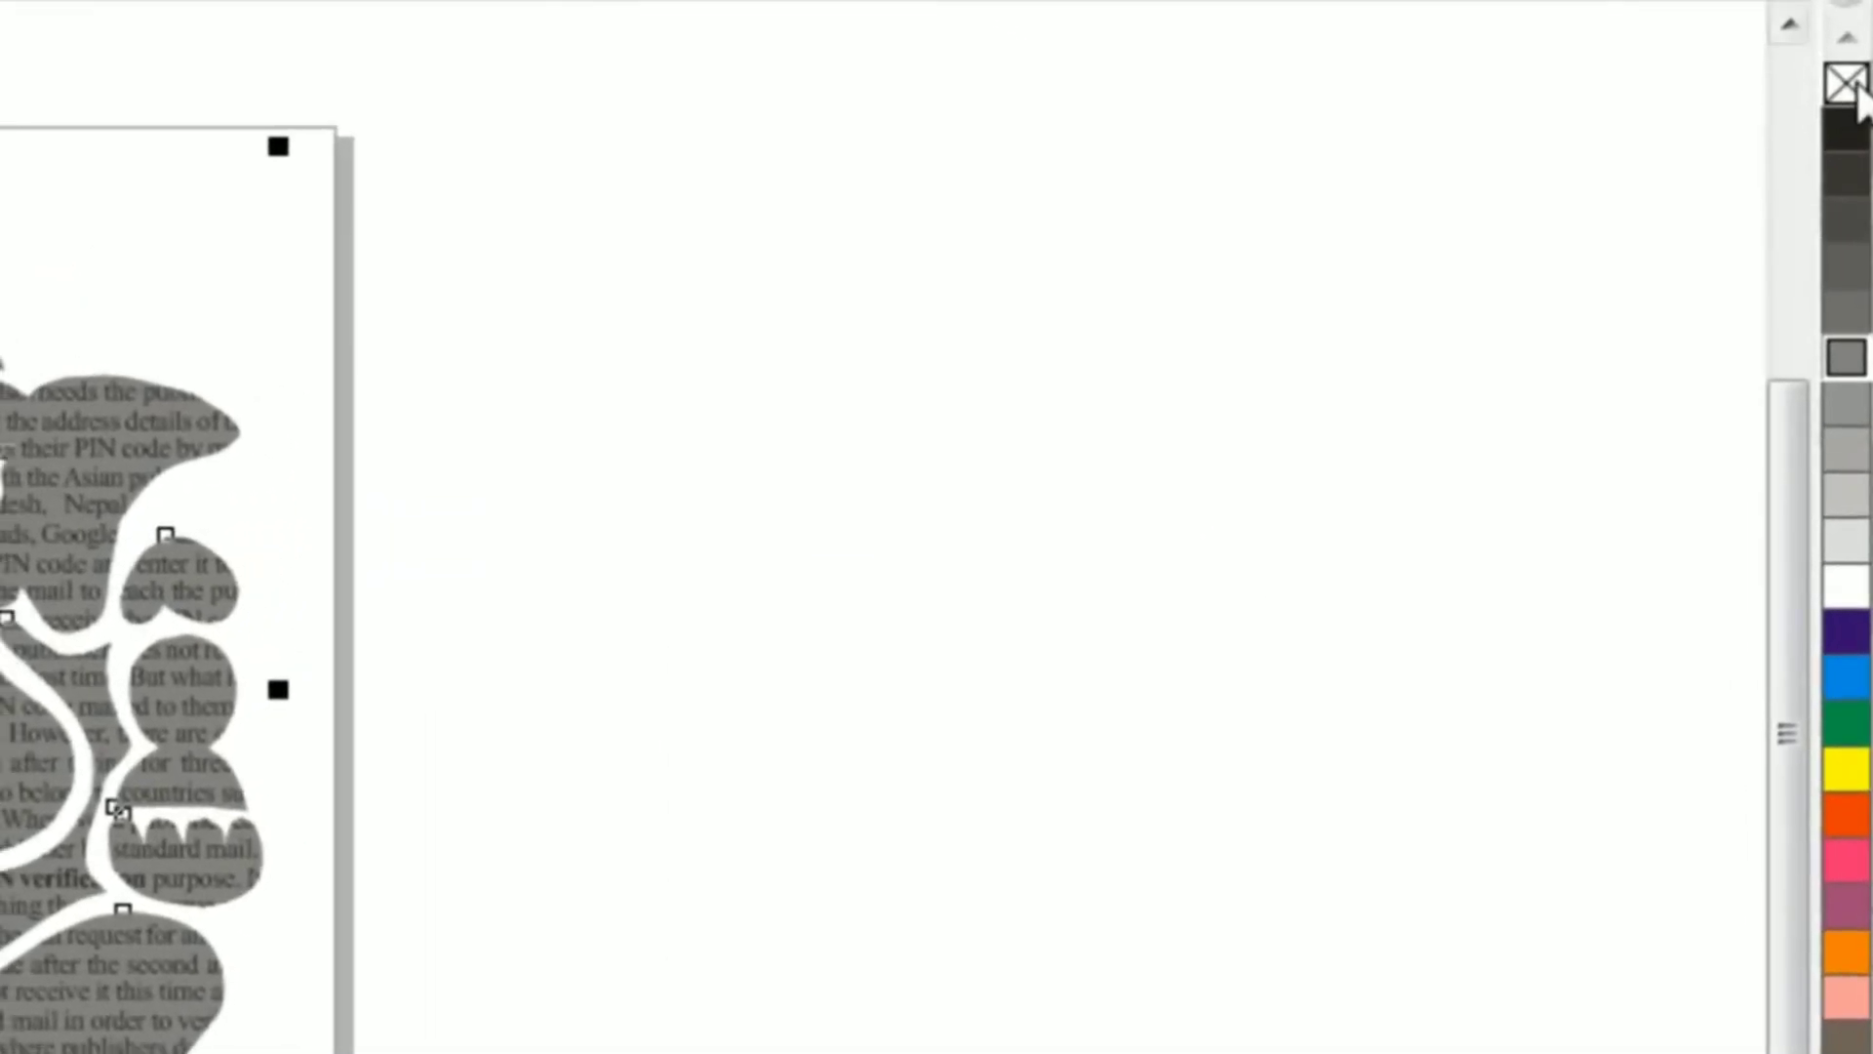
{"action": "left_click", "coordinate": [1847, 86]}
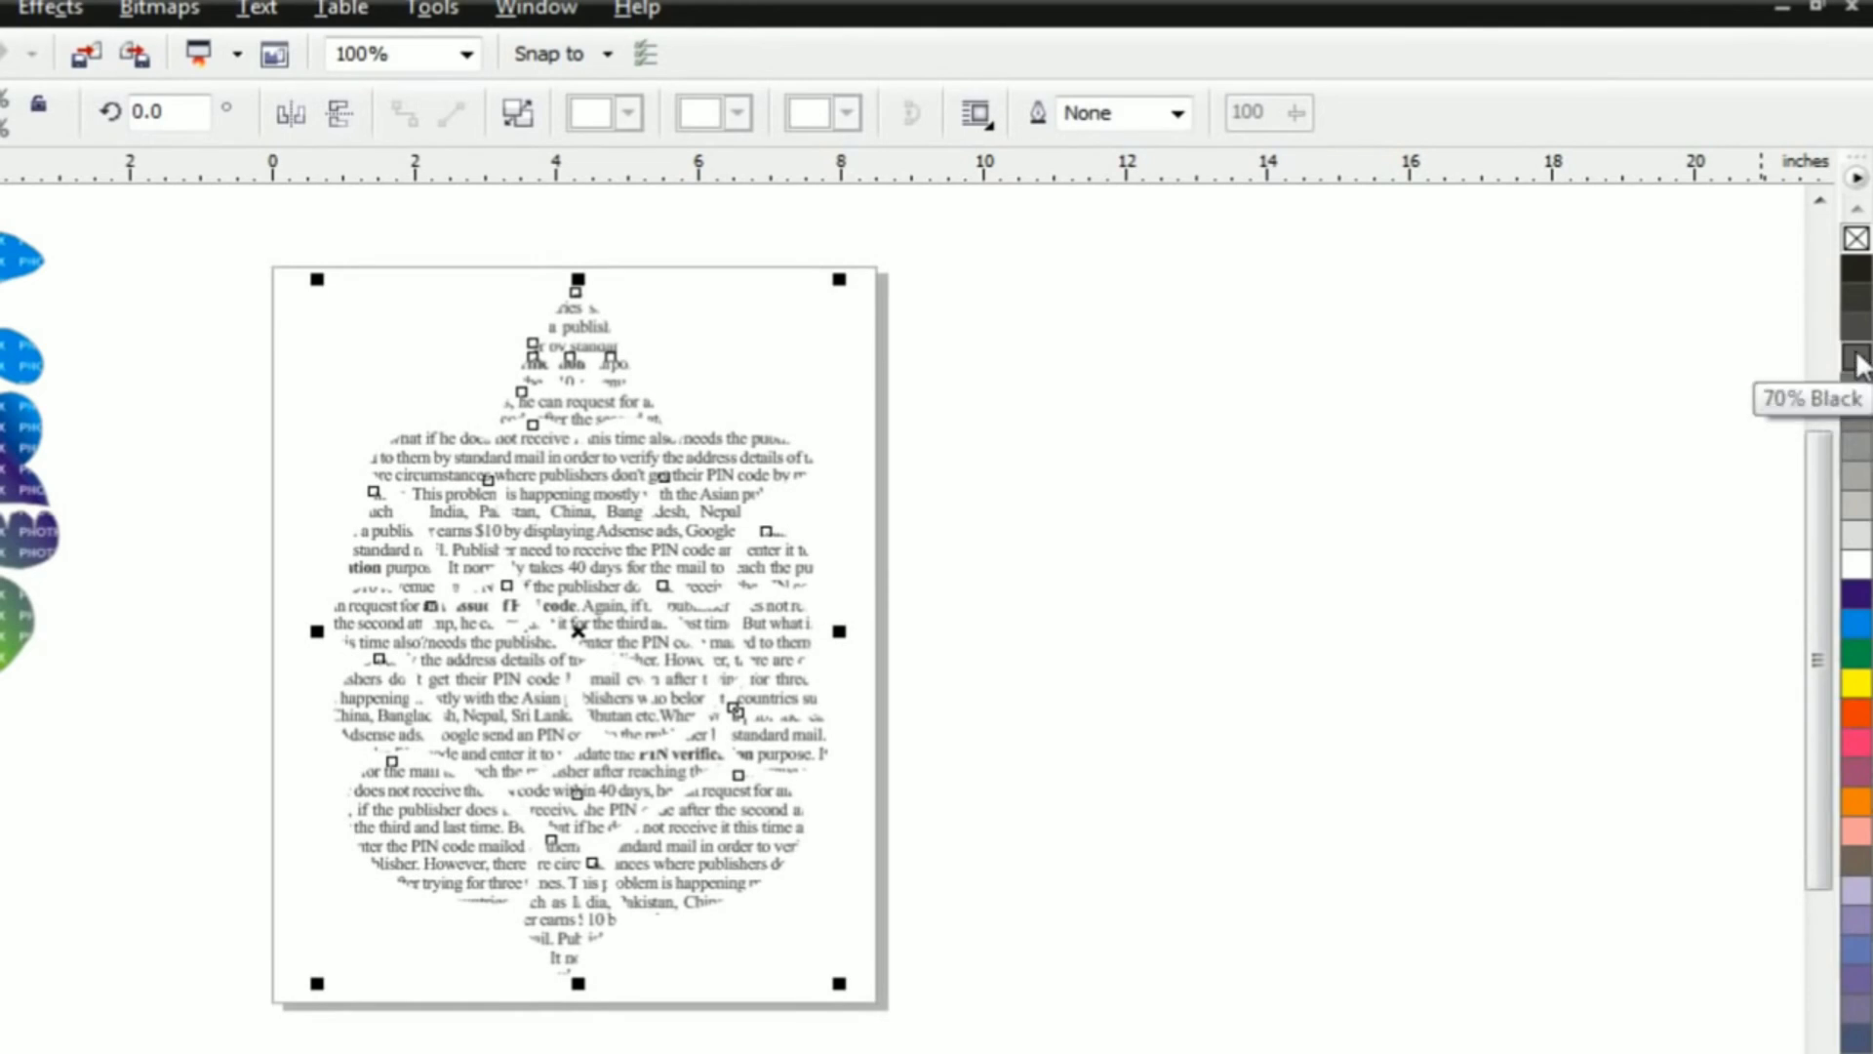
- Outline the Ganesha silhouette in 70% black, and change the outline colour to 60% black
{"action": "right_click", "coordinate": [1859, 363]}
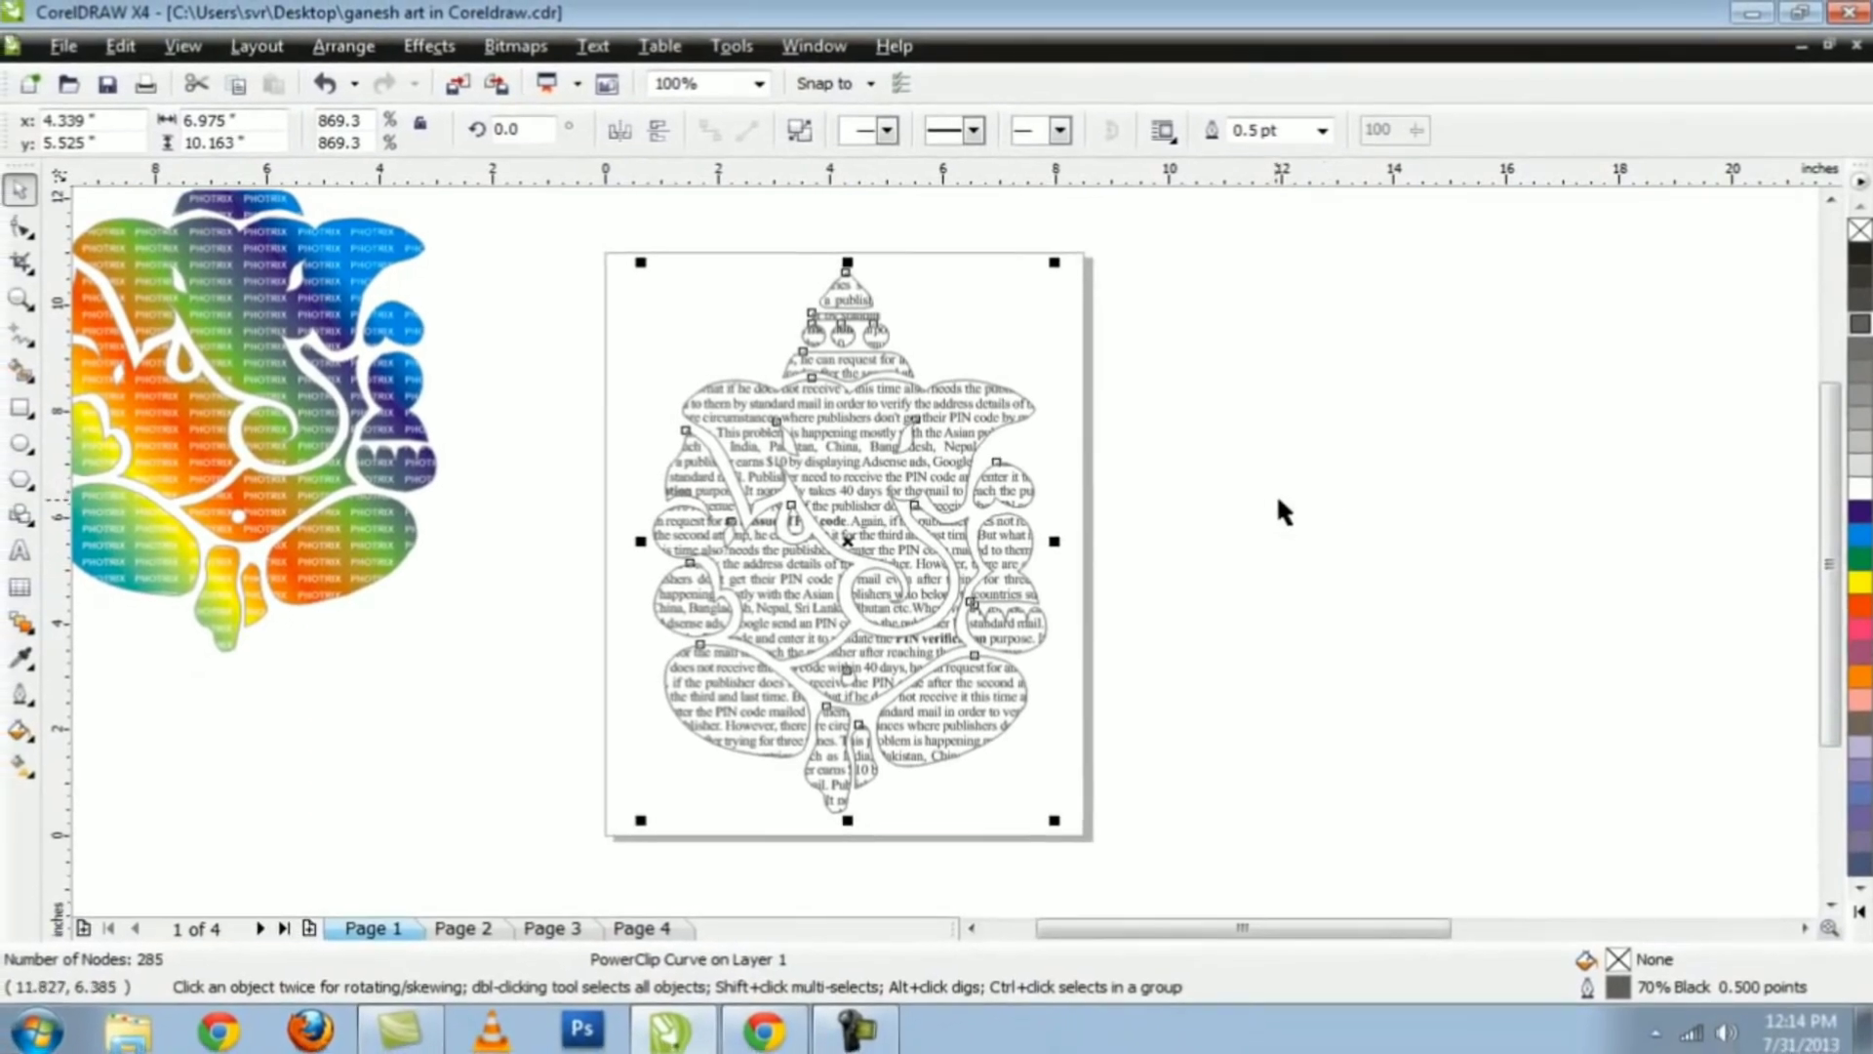
{"action": "left_click", "coordinate": [1277, 505]}
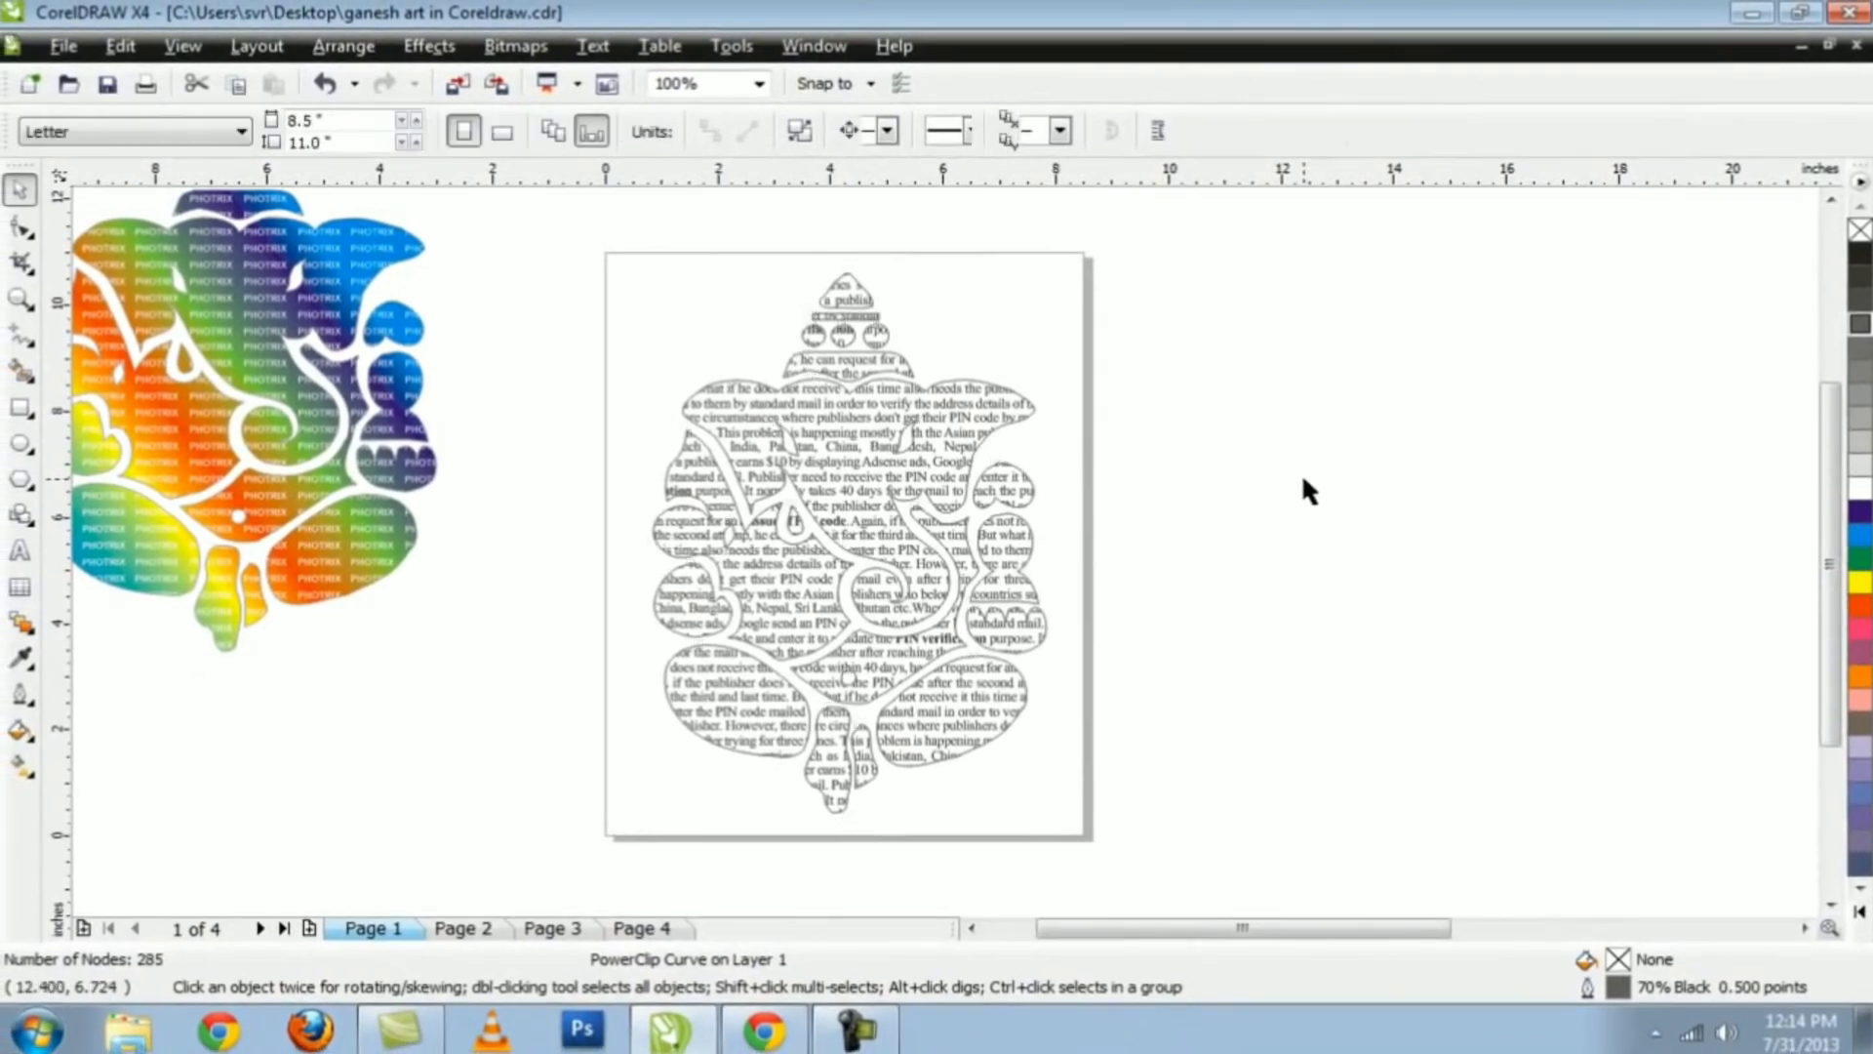
{"action": "left_click", "coordinate": [953, 471]}
{"action": "right_click", "coordinate": [1860, 348]}
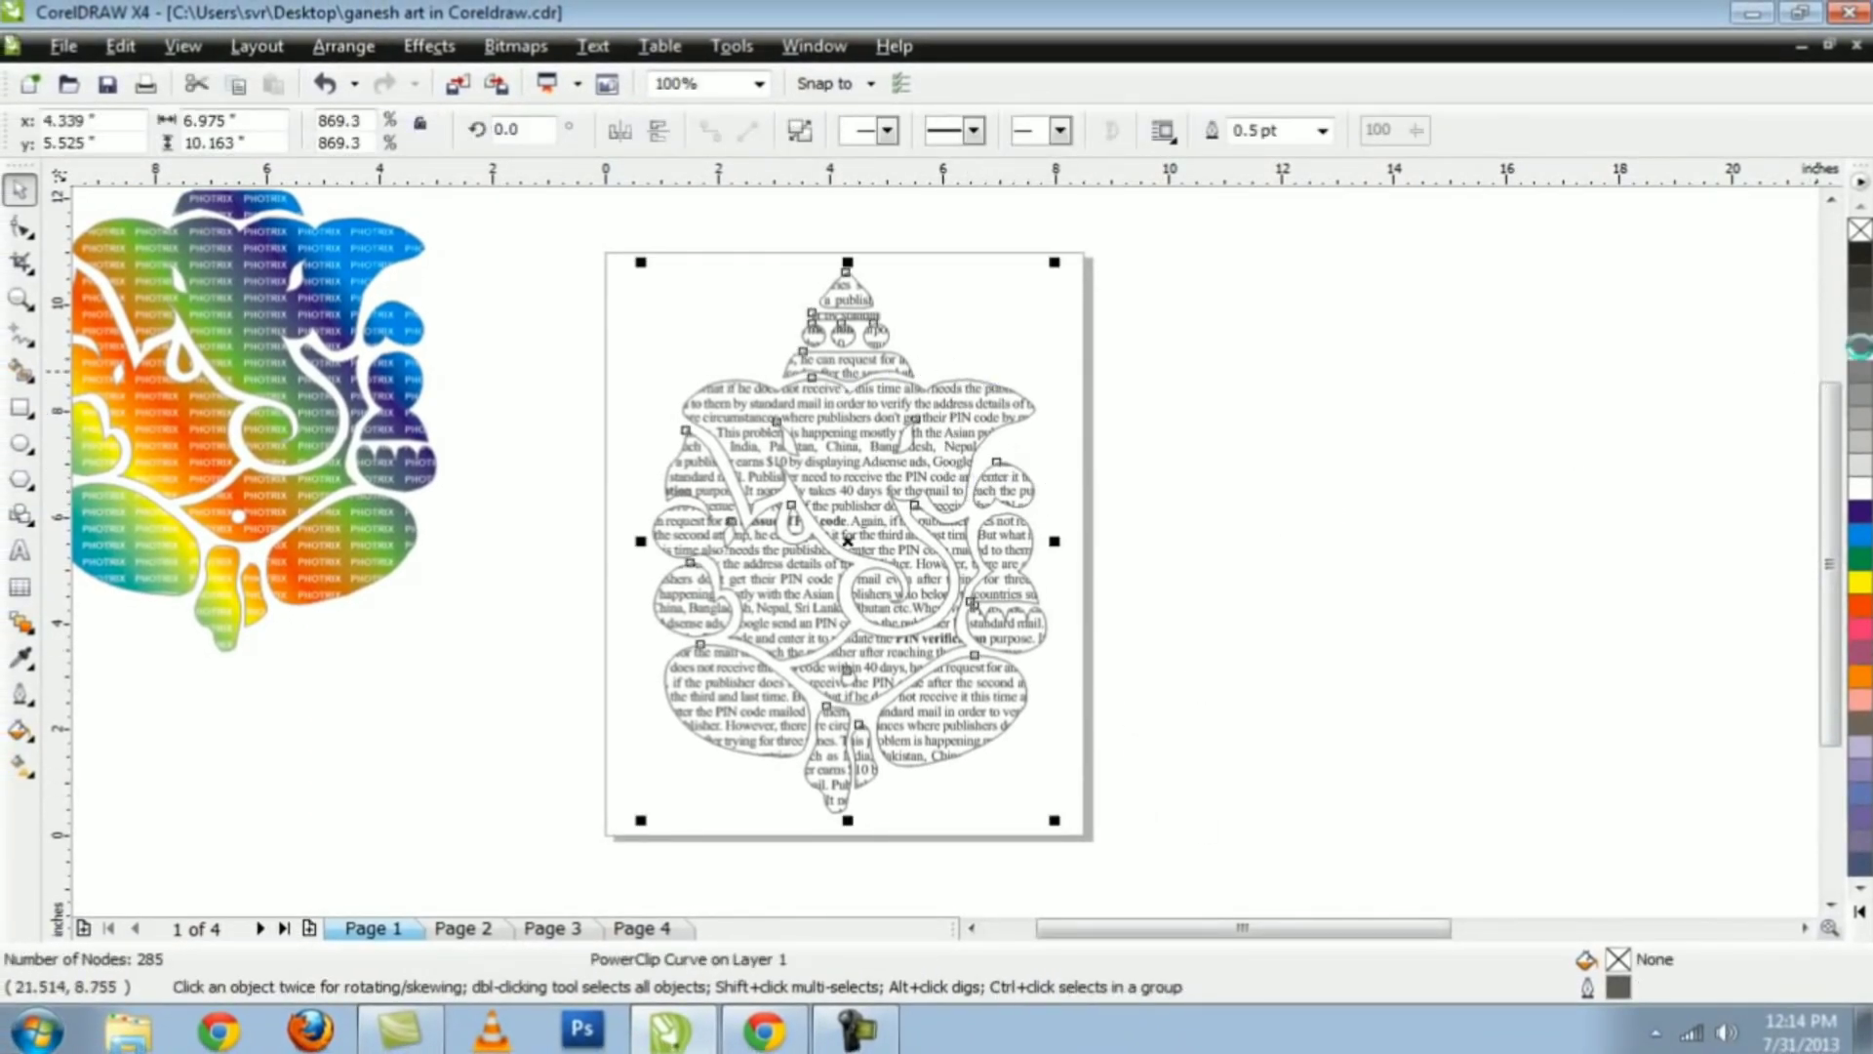
{"action": "left_click", "coordinate": [1243, 476]}
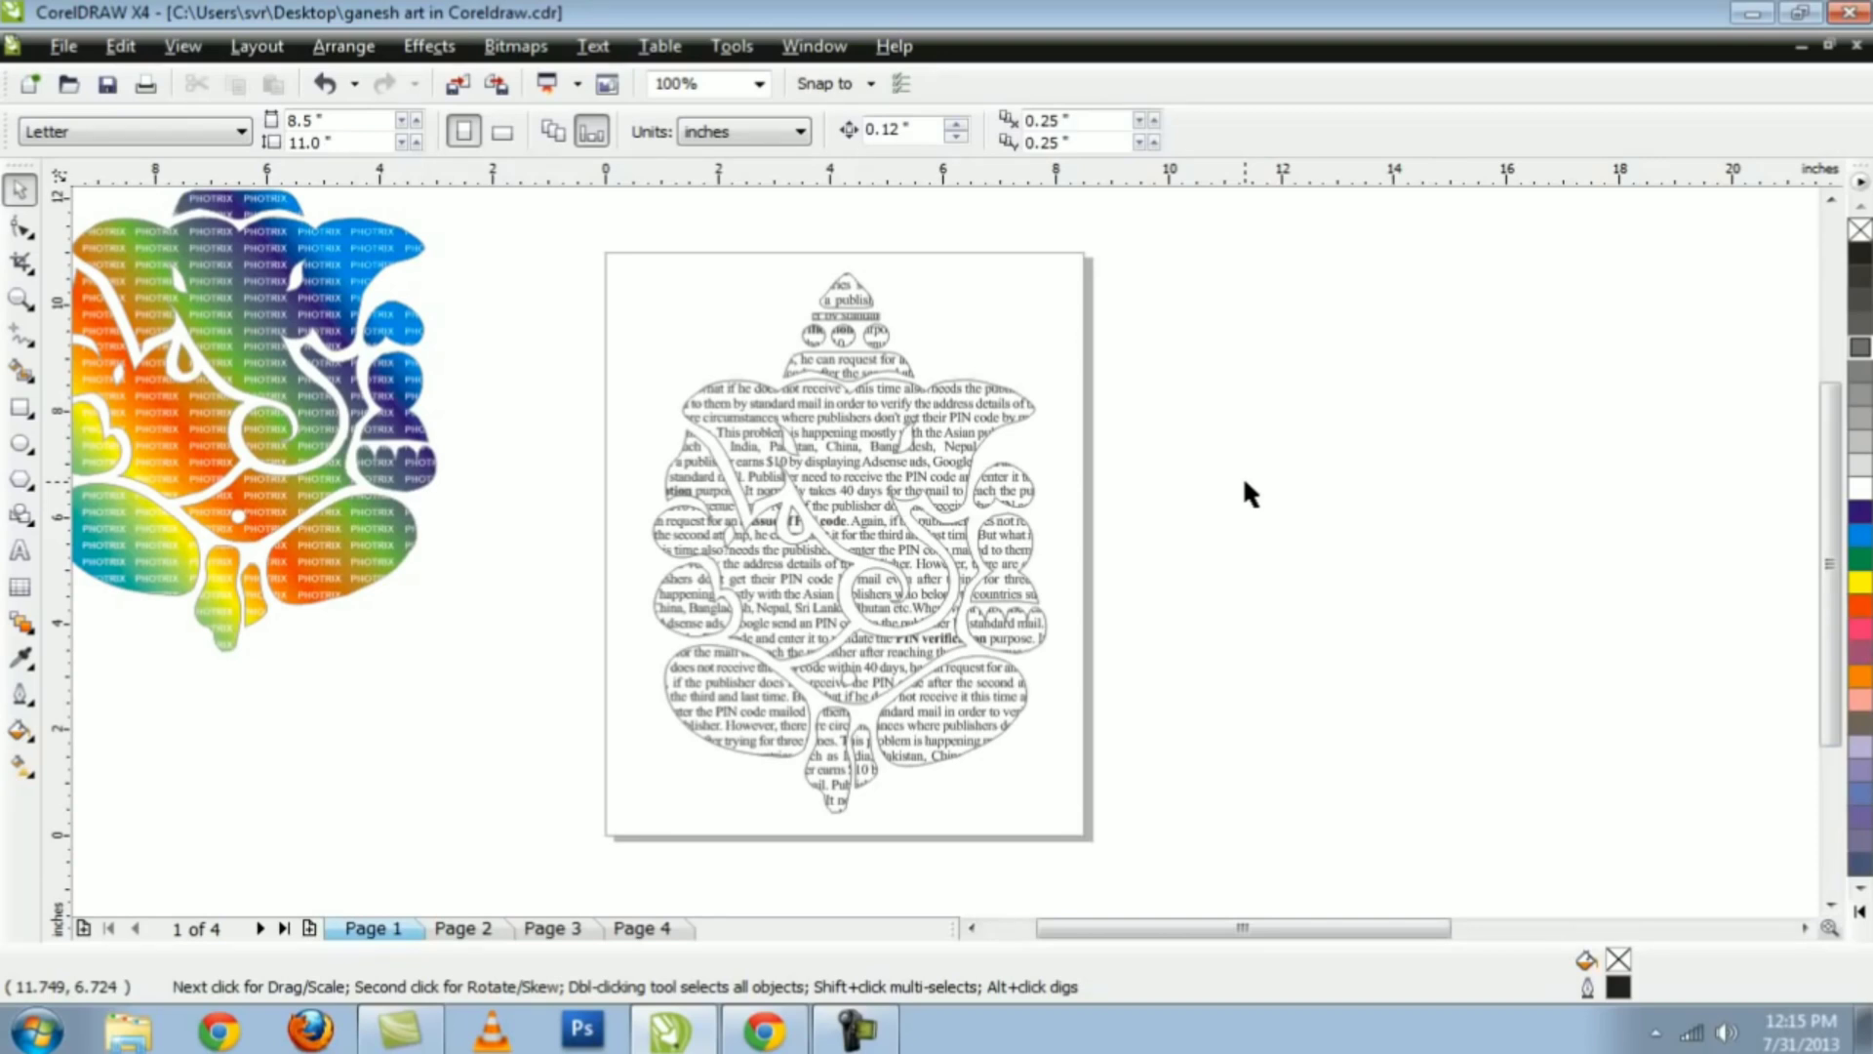
- Examine the outlined Ganesha text art as a whole and compare it with the multicoloured version beside it
{"action": "left_click", "coordinate": [982, 410]}
{"action": "left_click", "coordinate": [1118, 395]}
{"action": "scroll", "coordinate": [862, 542], "scroll_direction": "down", "scroll_amount": 2}
{"action": "scroll", "coordinate": [964, 611], "scroll_direction": "up", "scroll_amount": 2}
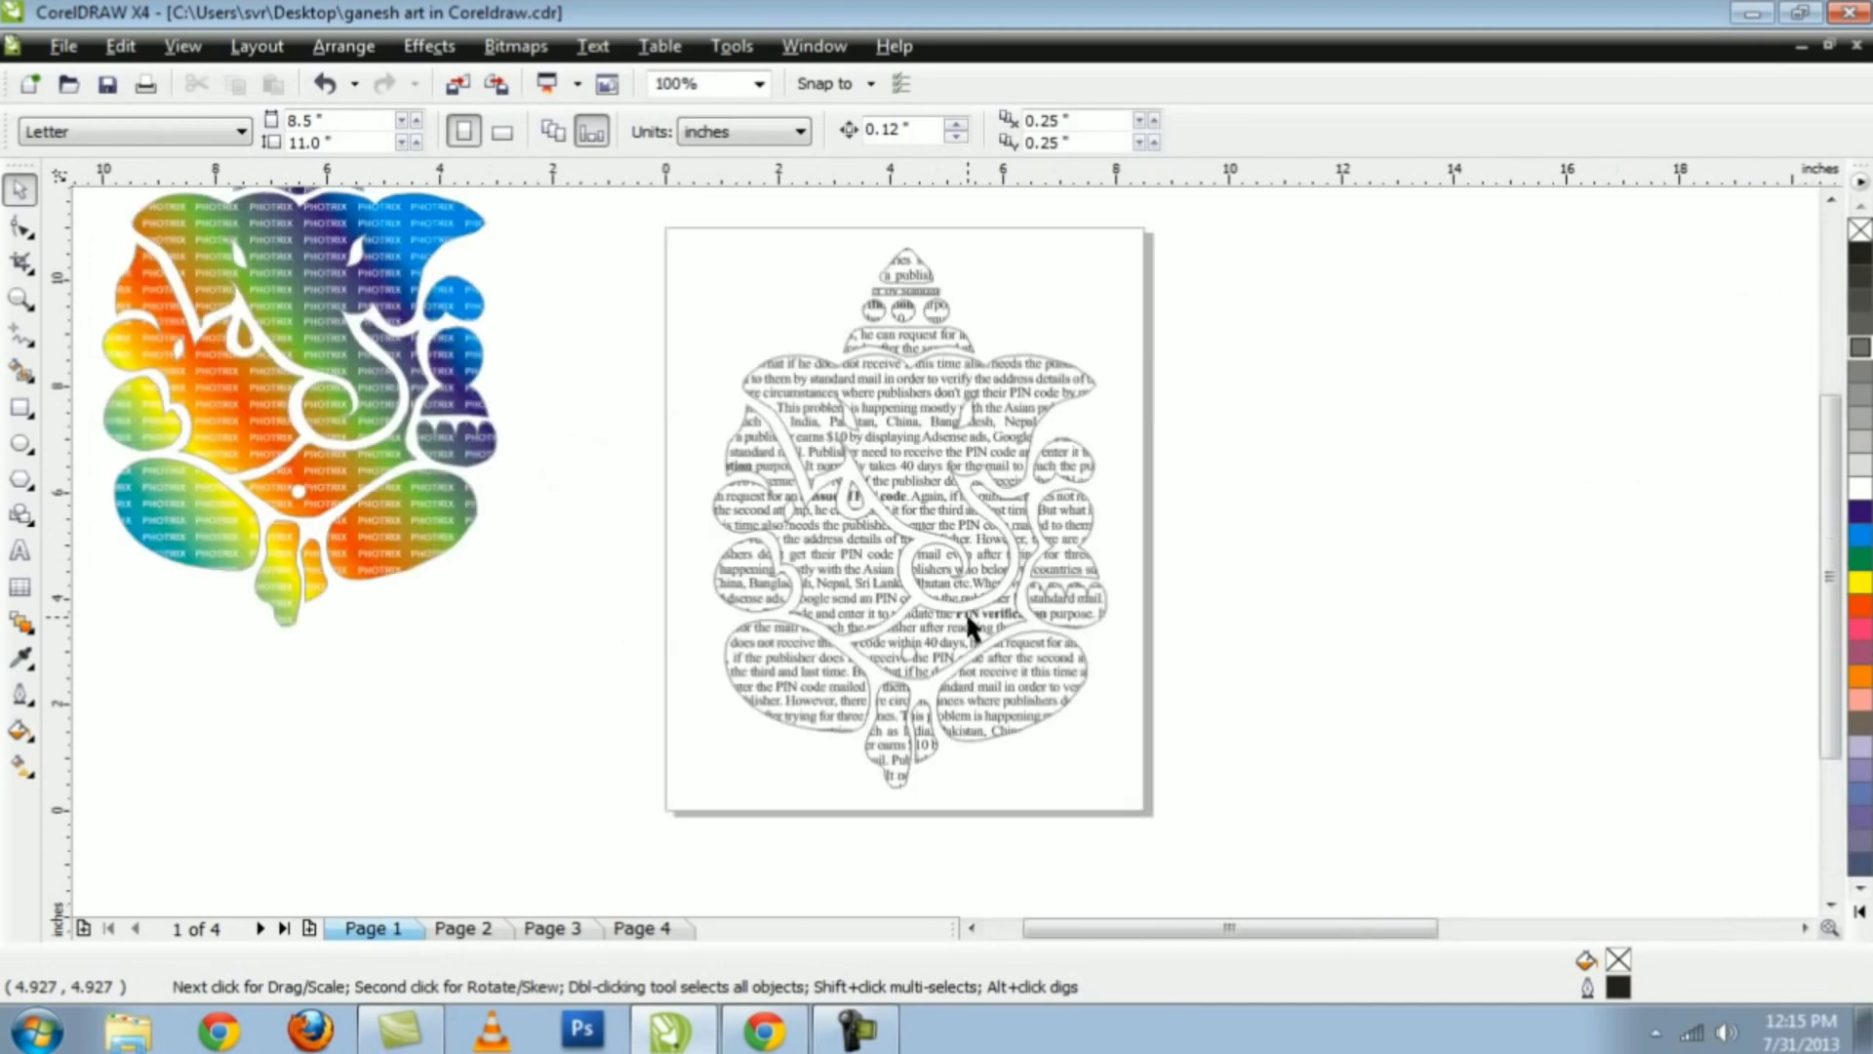
{"action": "scroll", "coordinate": [960, 600], "scroll_direction": "down", "scroll_amount": 2}
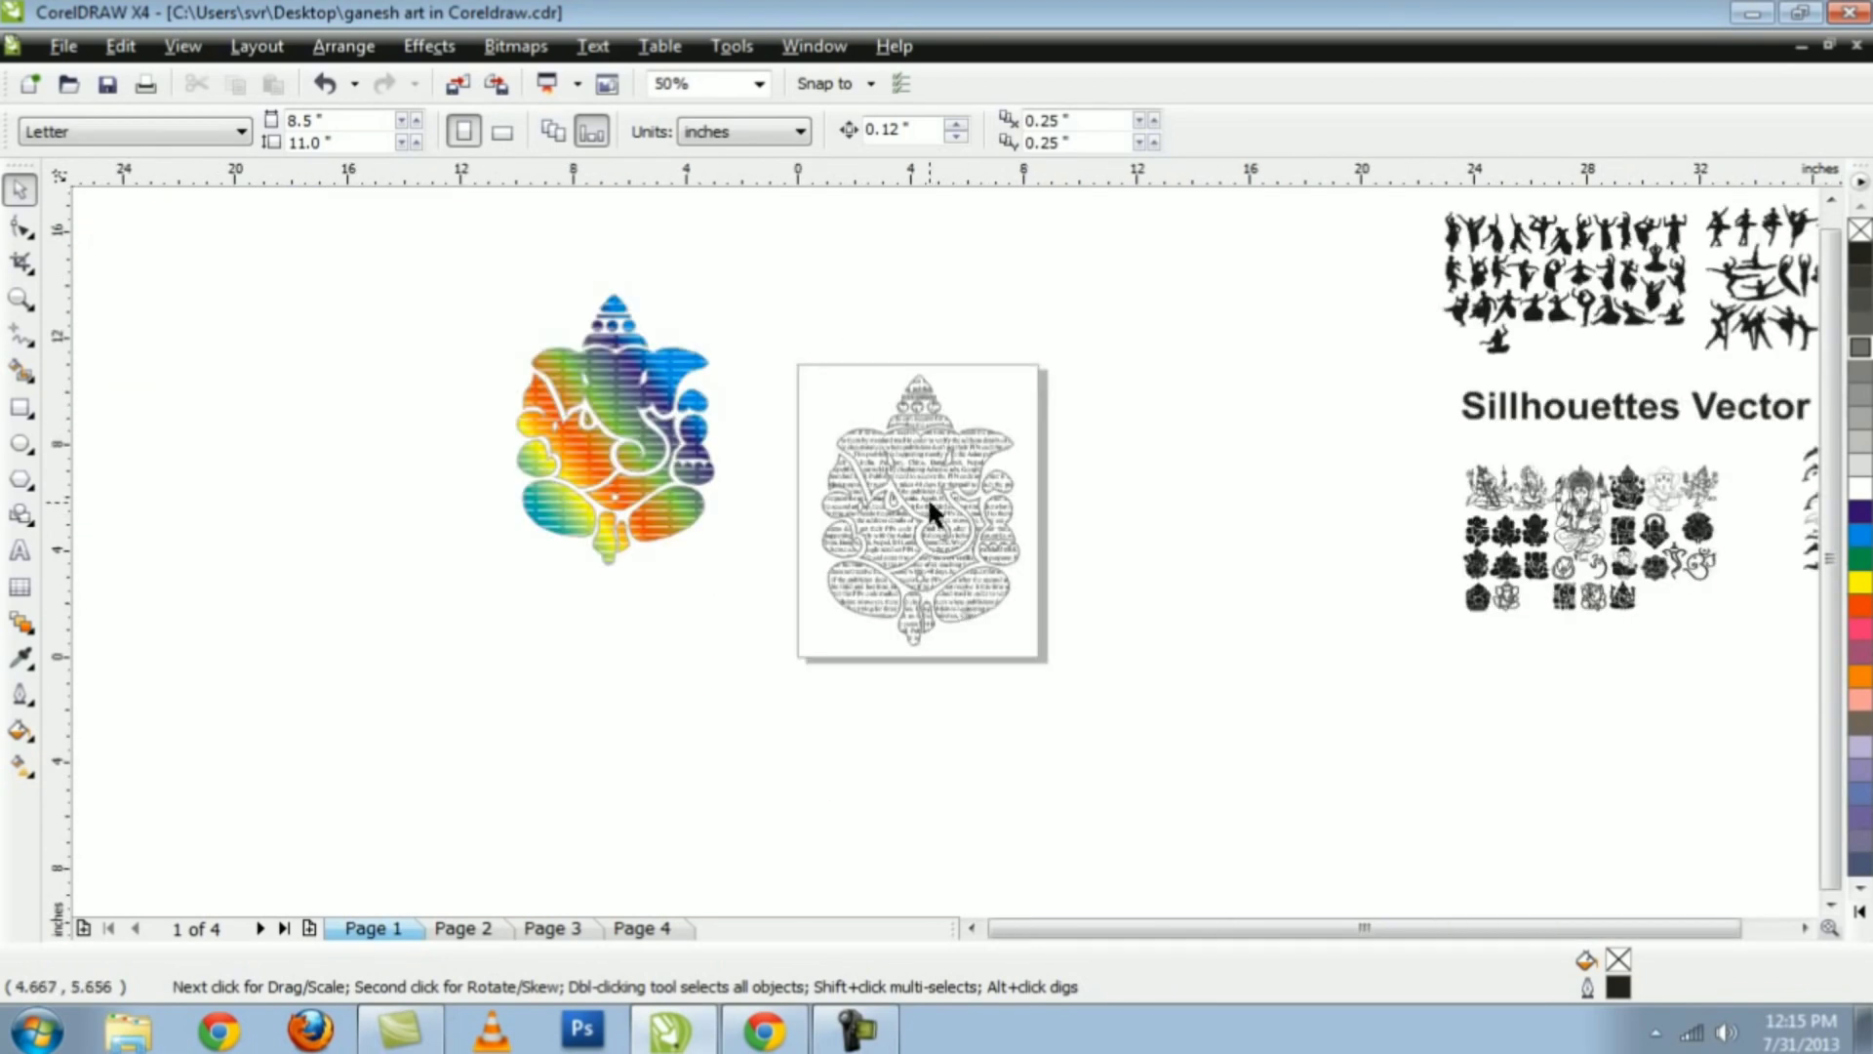
{"action": "scroll", "coordinate": [925, 497], "scroll_direction": "up", "scroll_amount": 2}
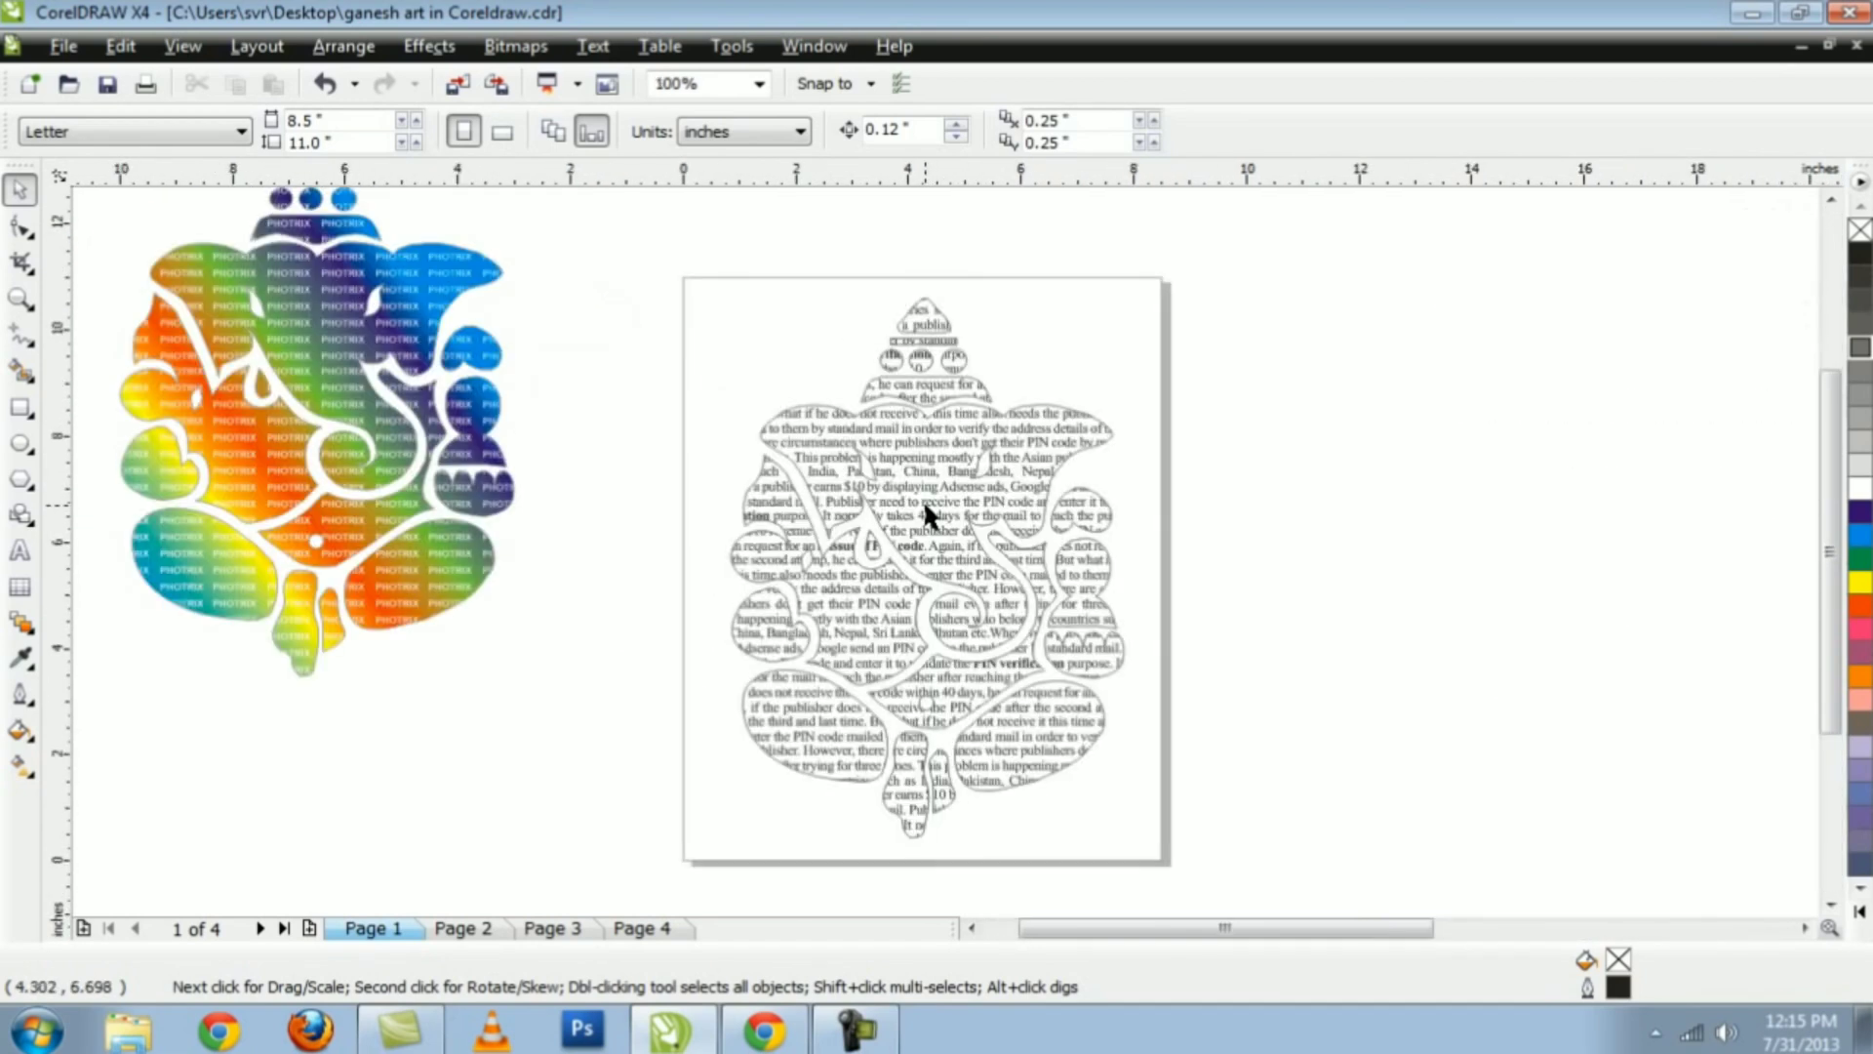
{"action": "left_click", "coordinate": [950, 435]}
{"action": "mouse_move", "coordinate": [951, 435]}
{"action": "left_mouse_down"}
{"action": "mouse_move", "coordinate": [970, 458]}
{"action": "mouse_move", "coordinate": [976, 444]}
{"action": "mouse_move", "coordinate": [957, 460]}
{"action": "left_mouse_up"}
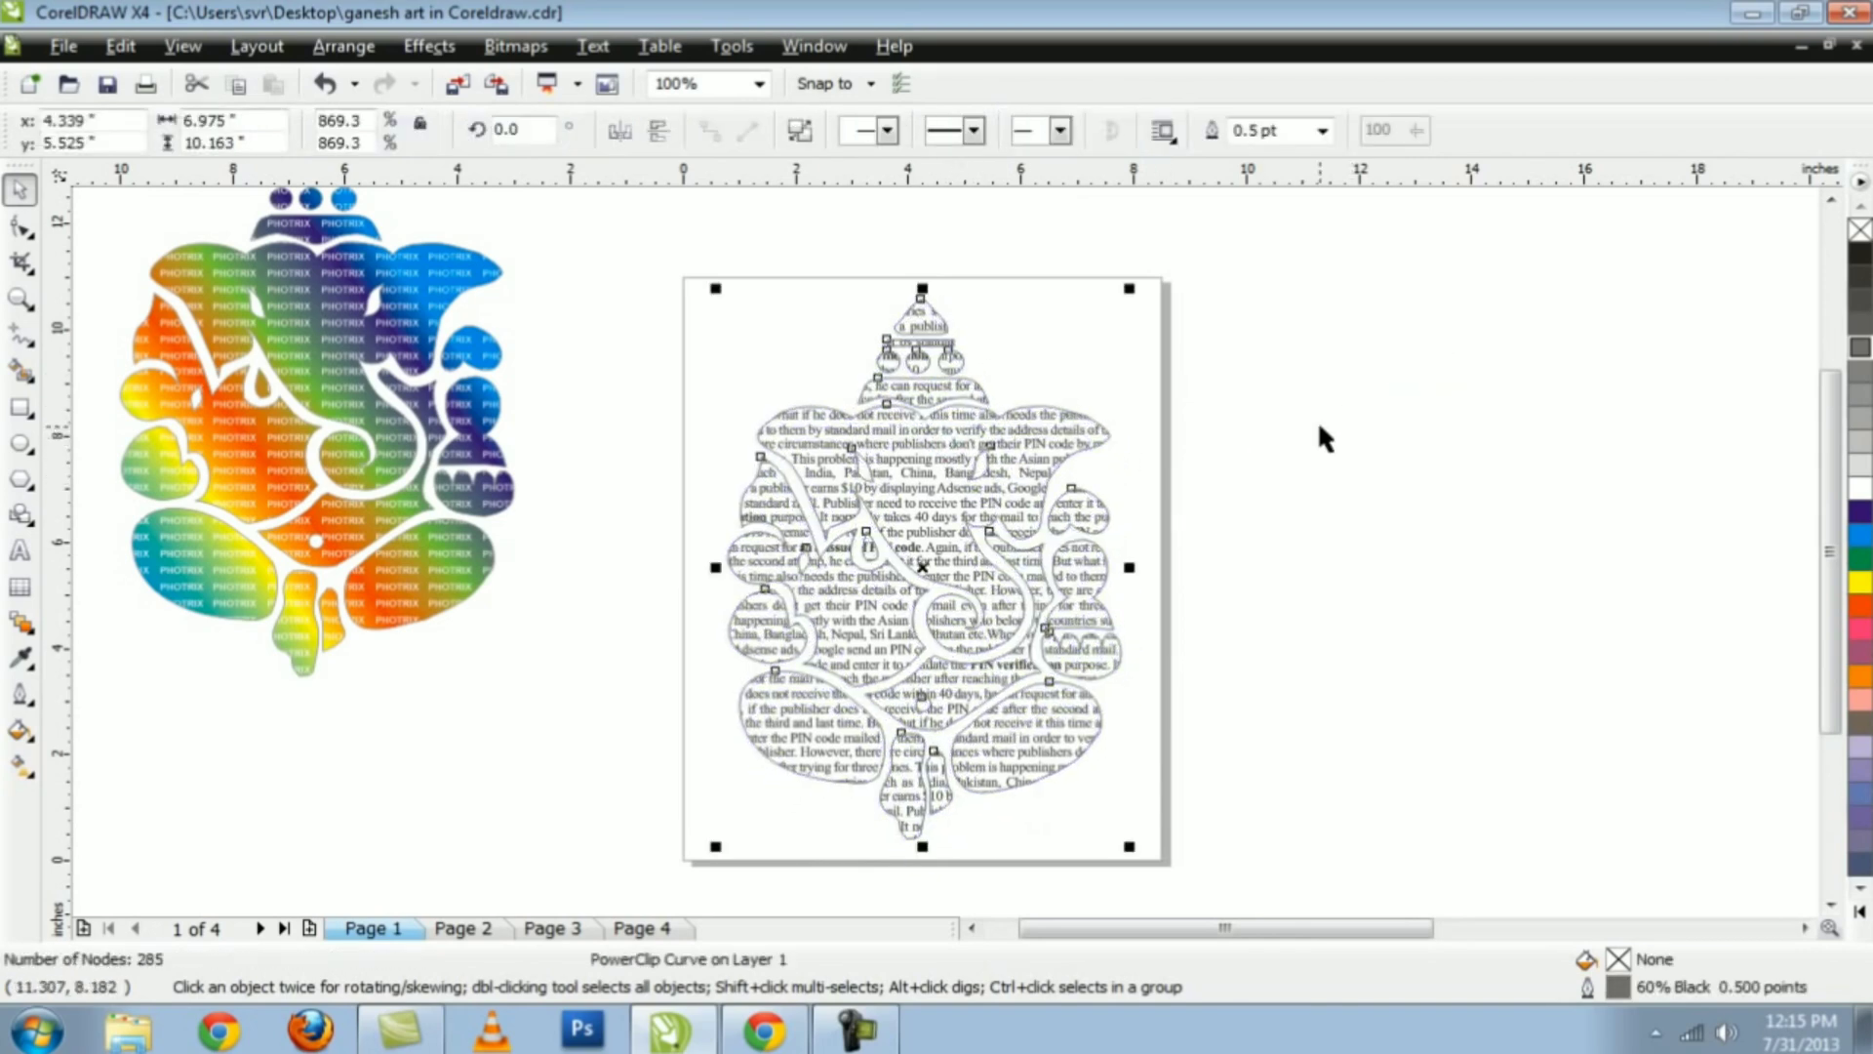